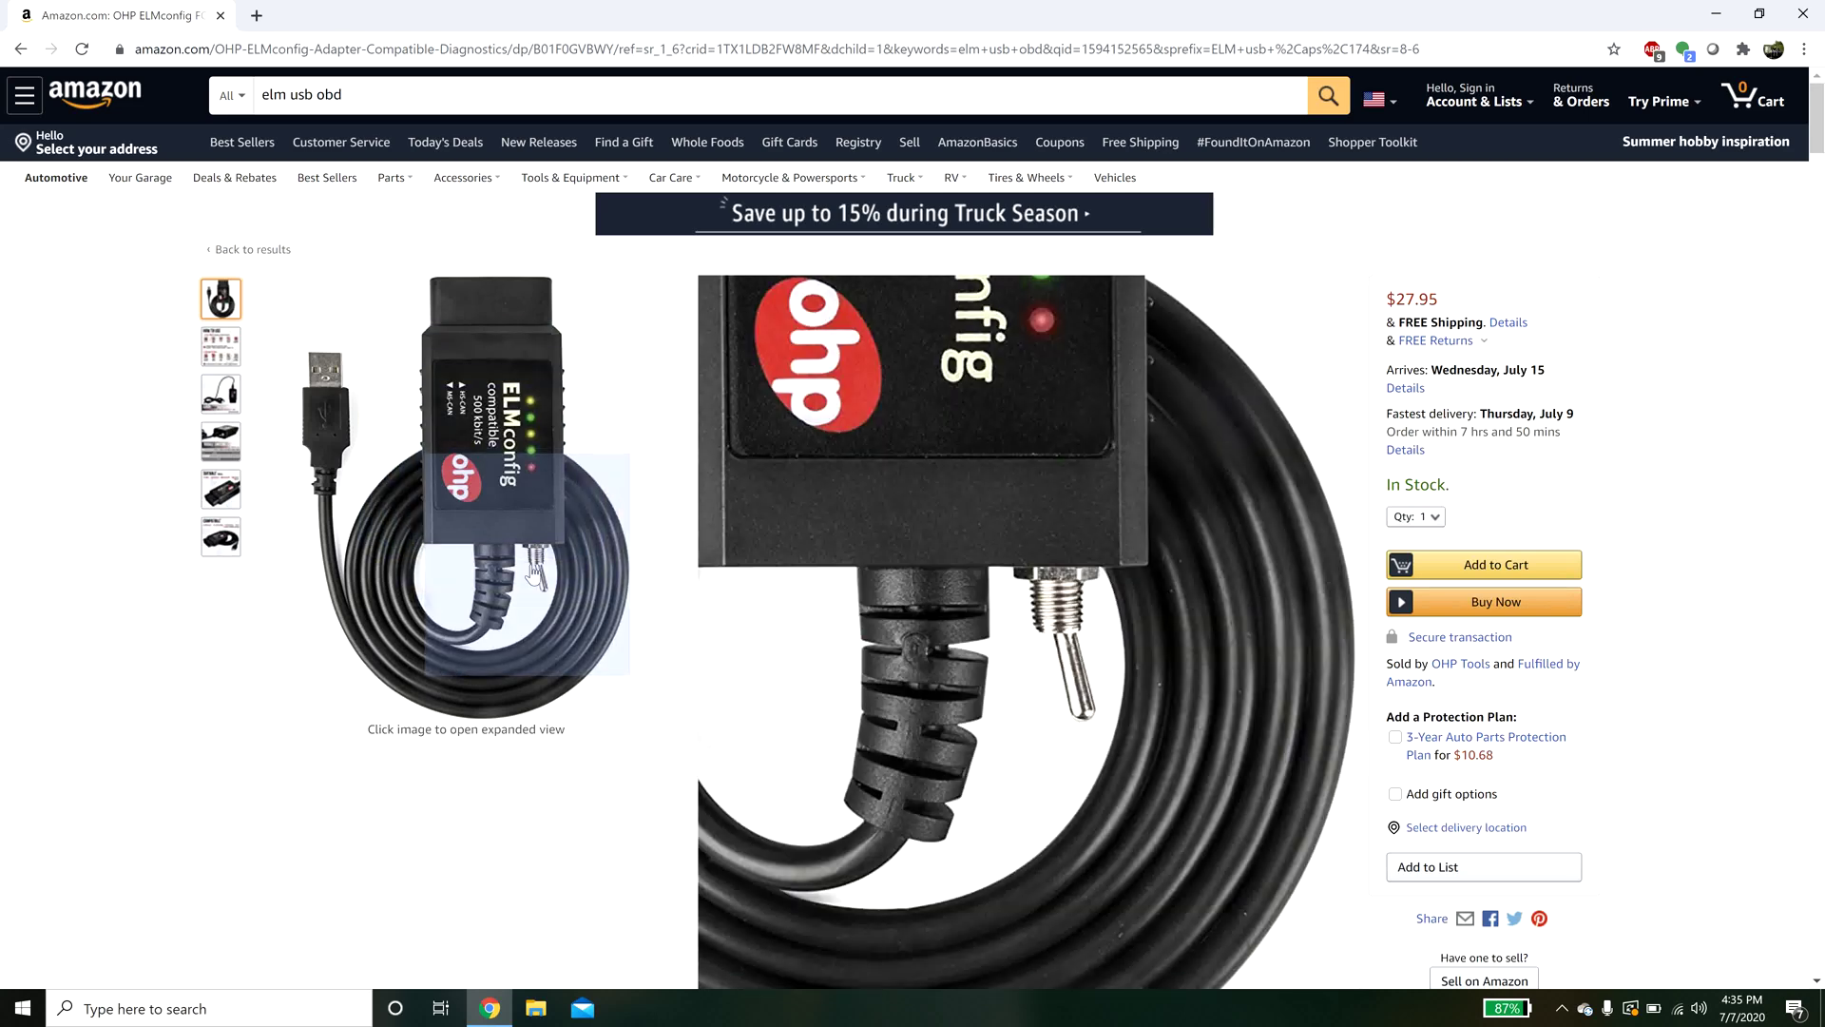
# Step: Open Windows search from the taskbar to look for FORScan
pyautogui.click(310, 1015)
# Step: Launch FORScan via a 'forscan' search and dismiss the driving-safety warning
pyautogui.write('forscan')
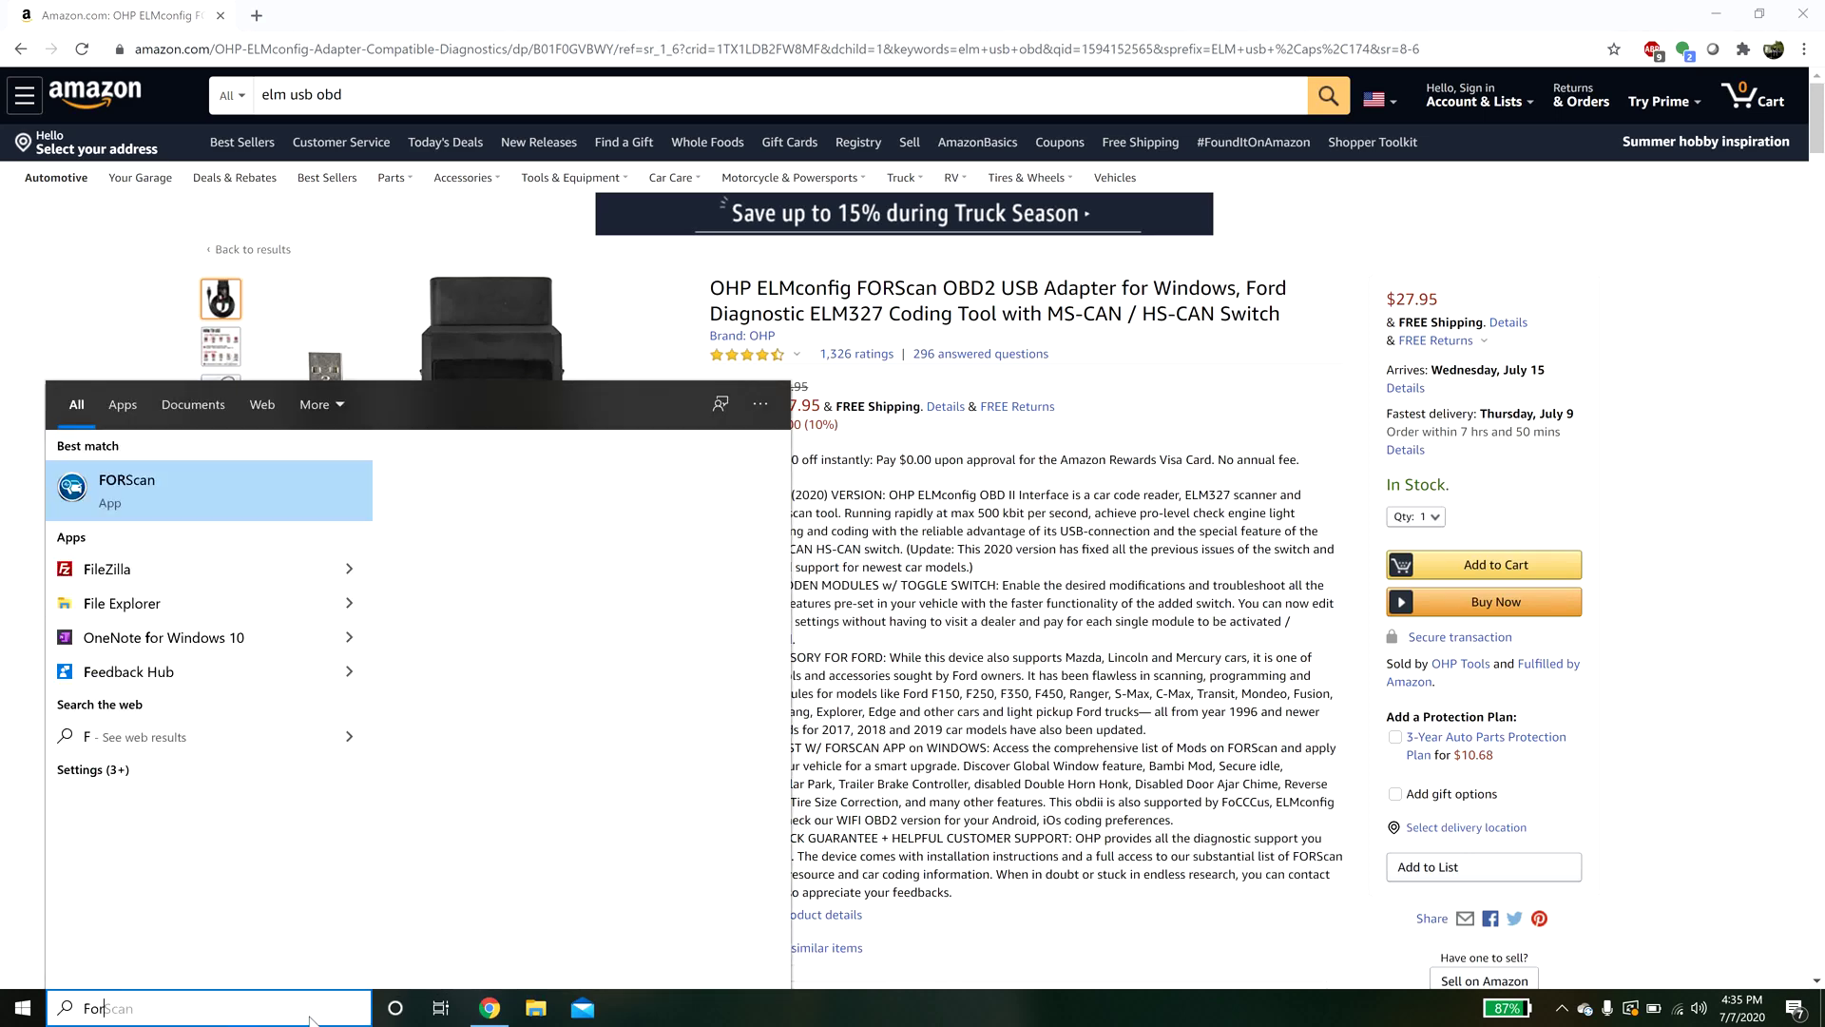
pyautogui.press('Return')
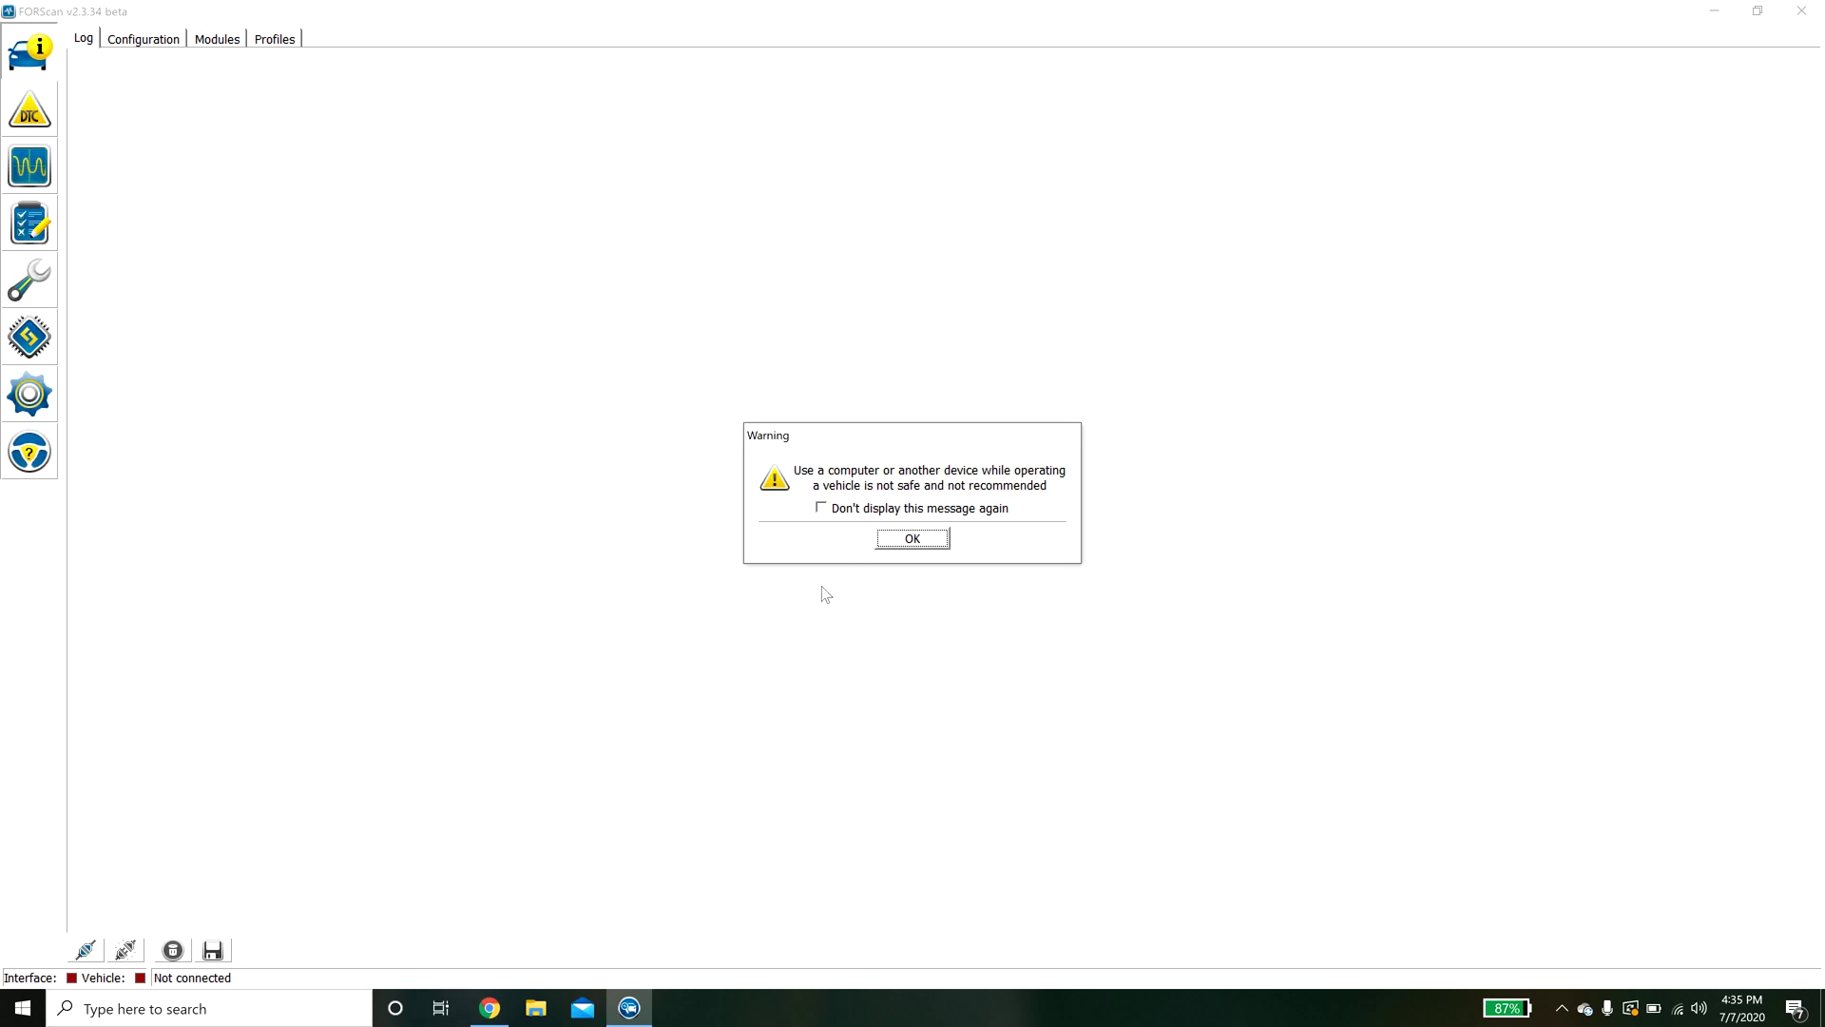
pyautogui.click(937, 541)
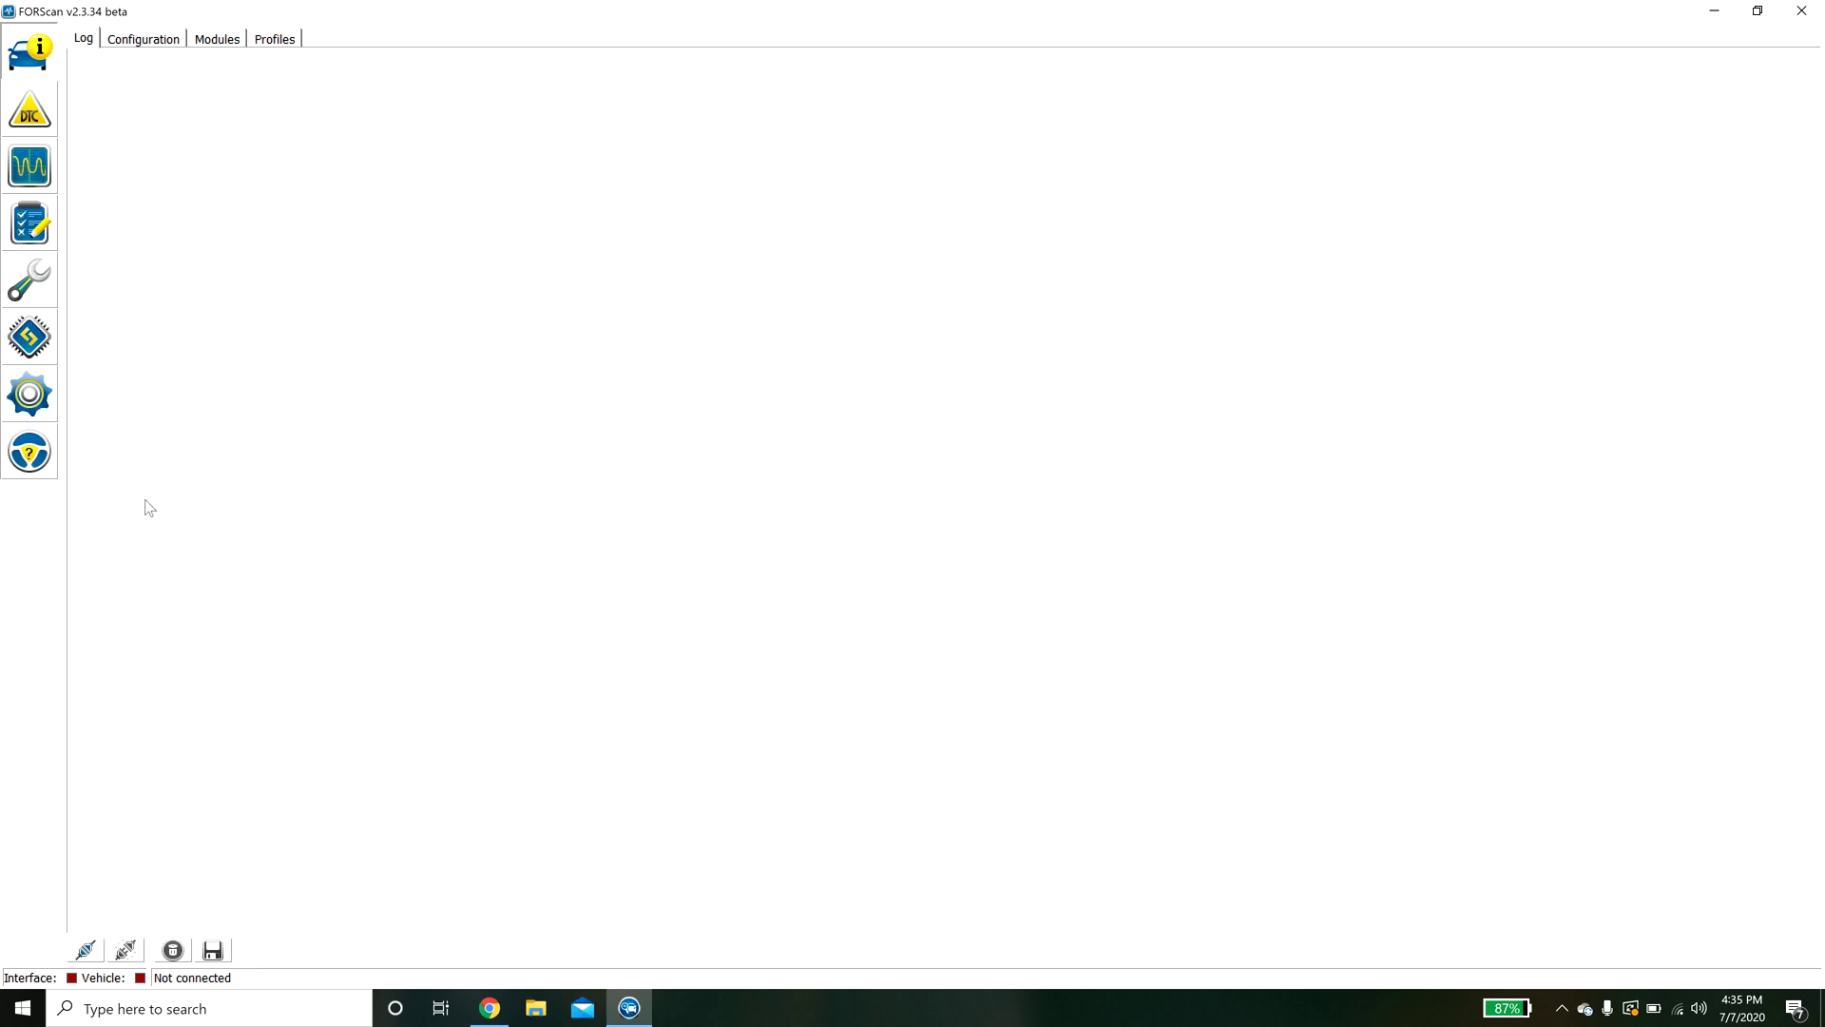
# Step: Connect to the truck, skip loading the old profile, and mark navigation as Not equipped
pyautogui.click(85, 951)
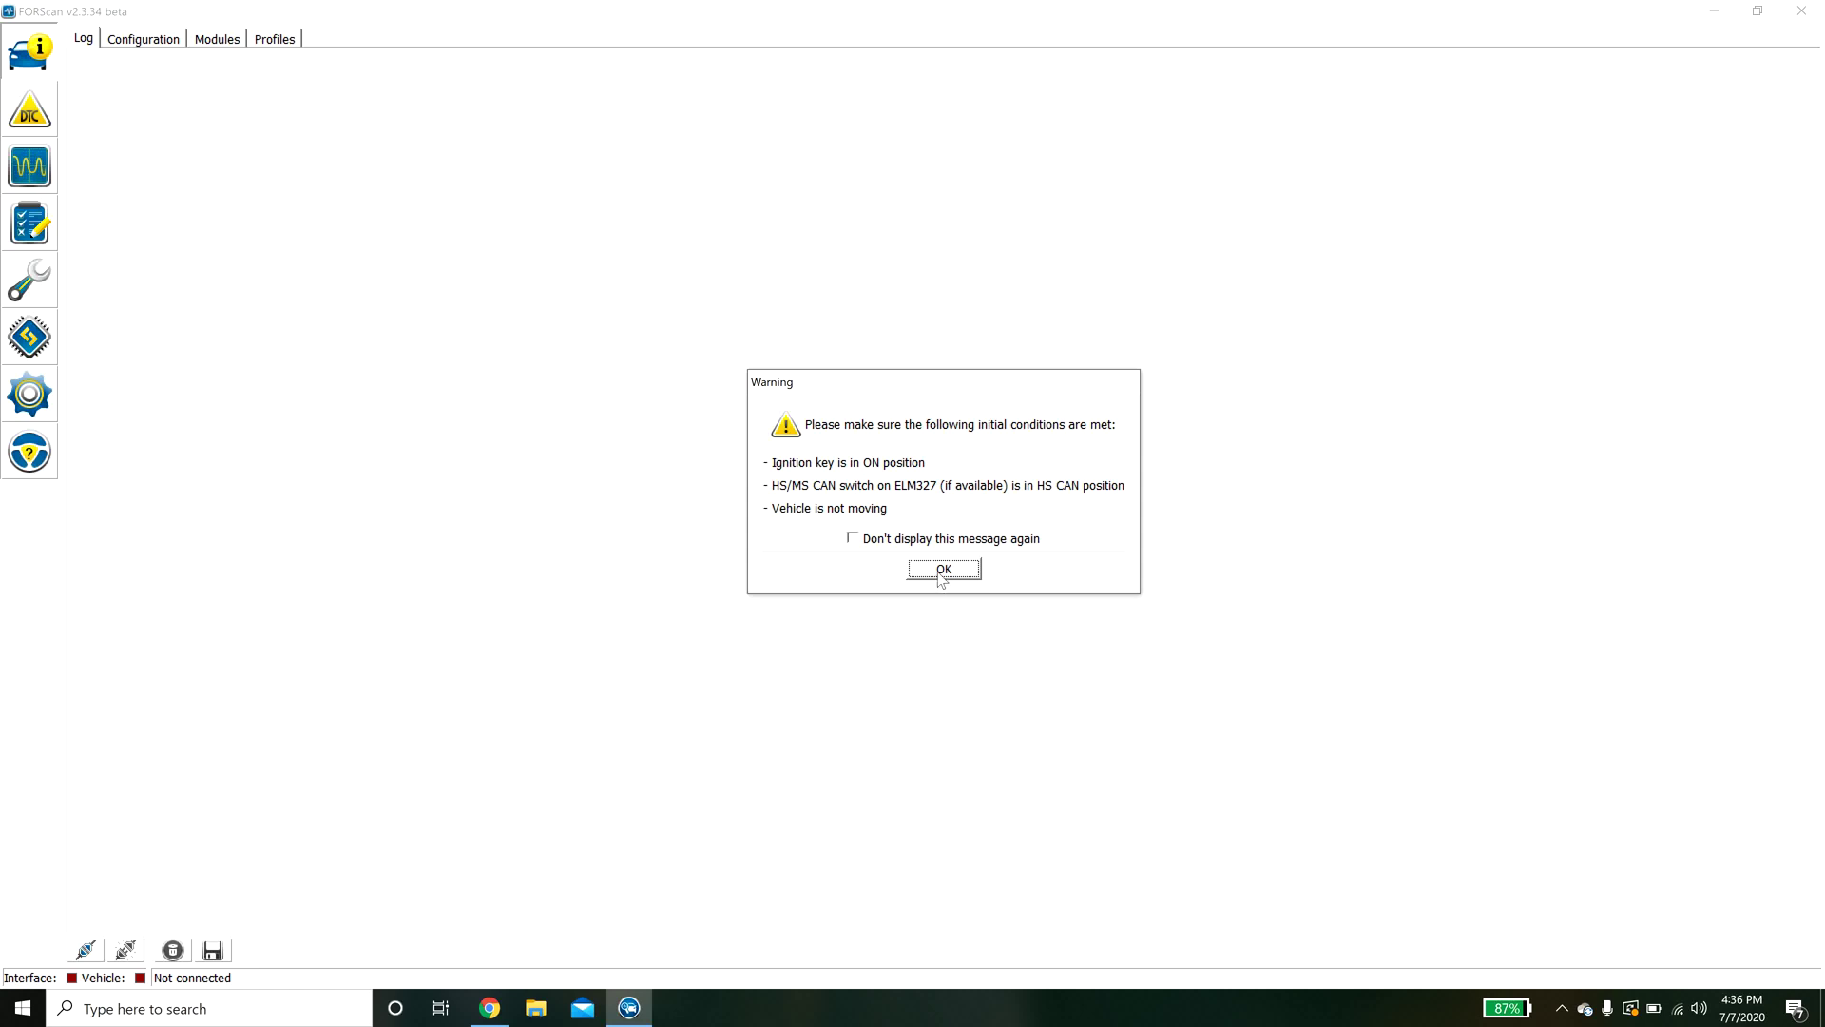
pyautogui.click(940, 573)
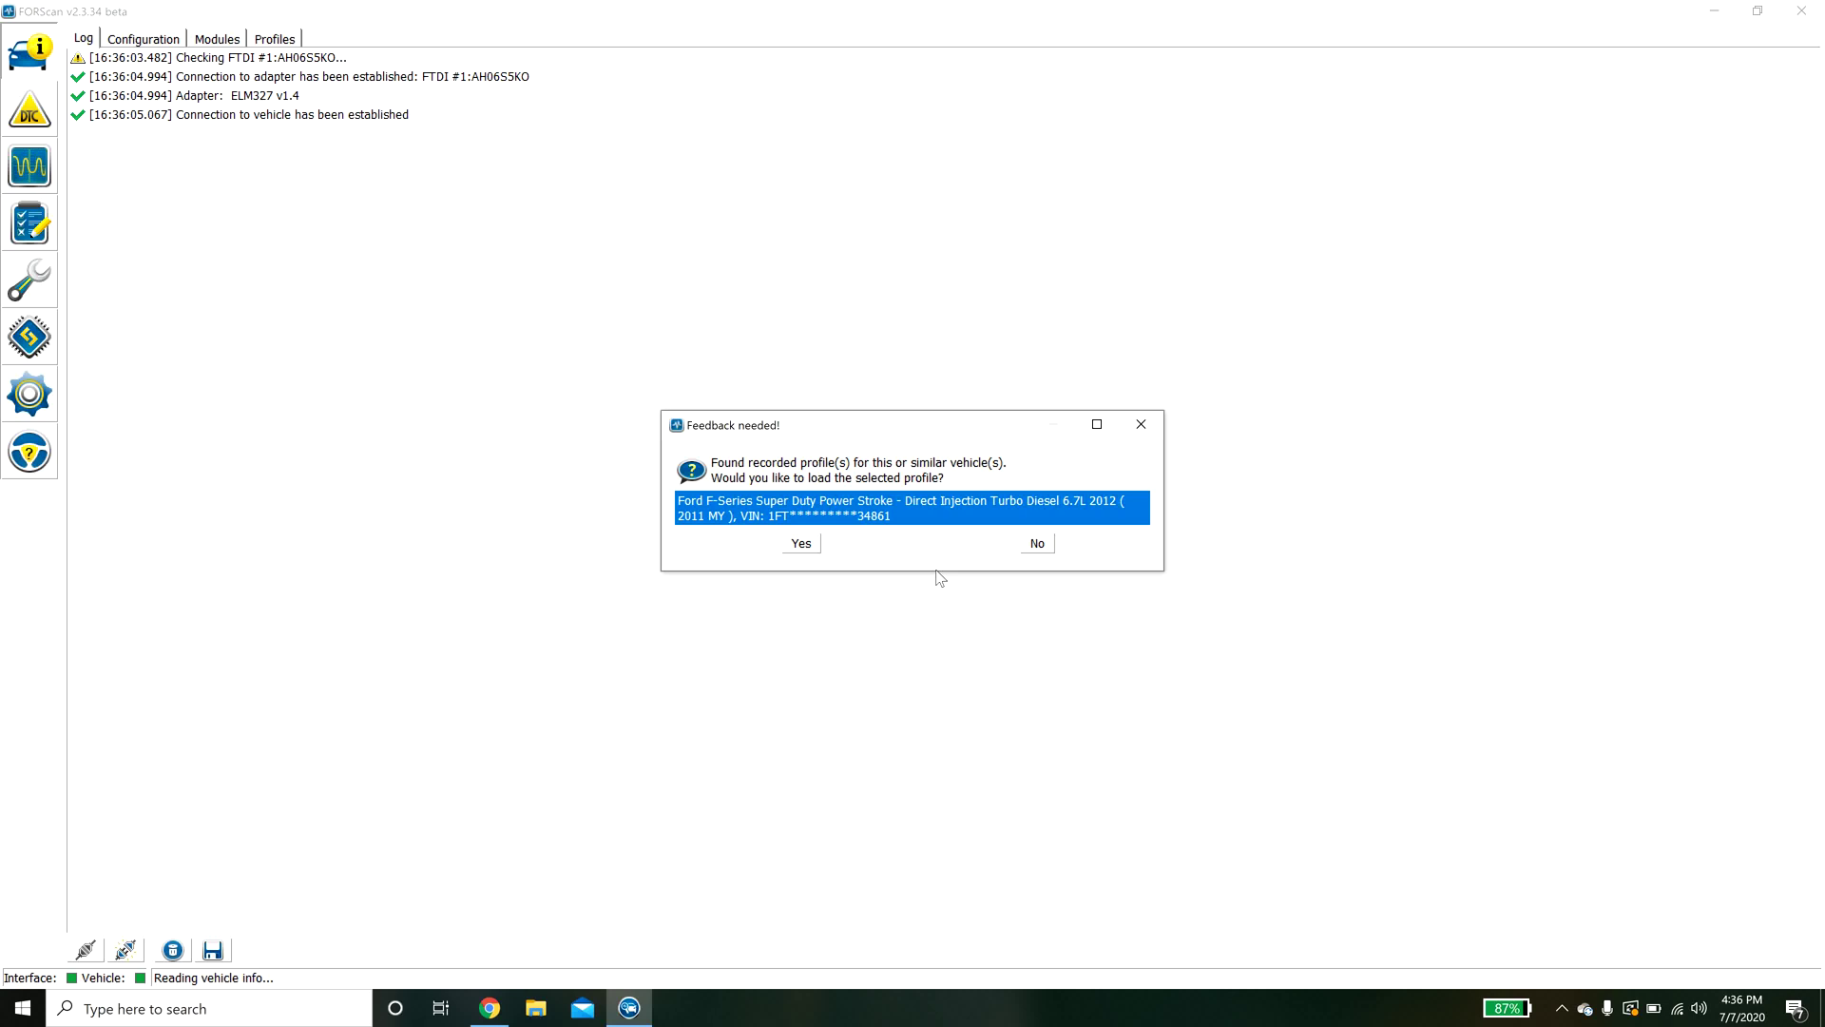
pyautogui.click(1037, 544)
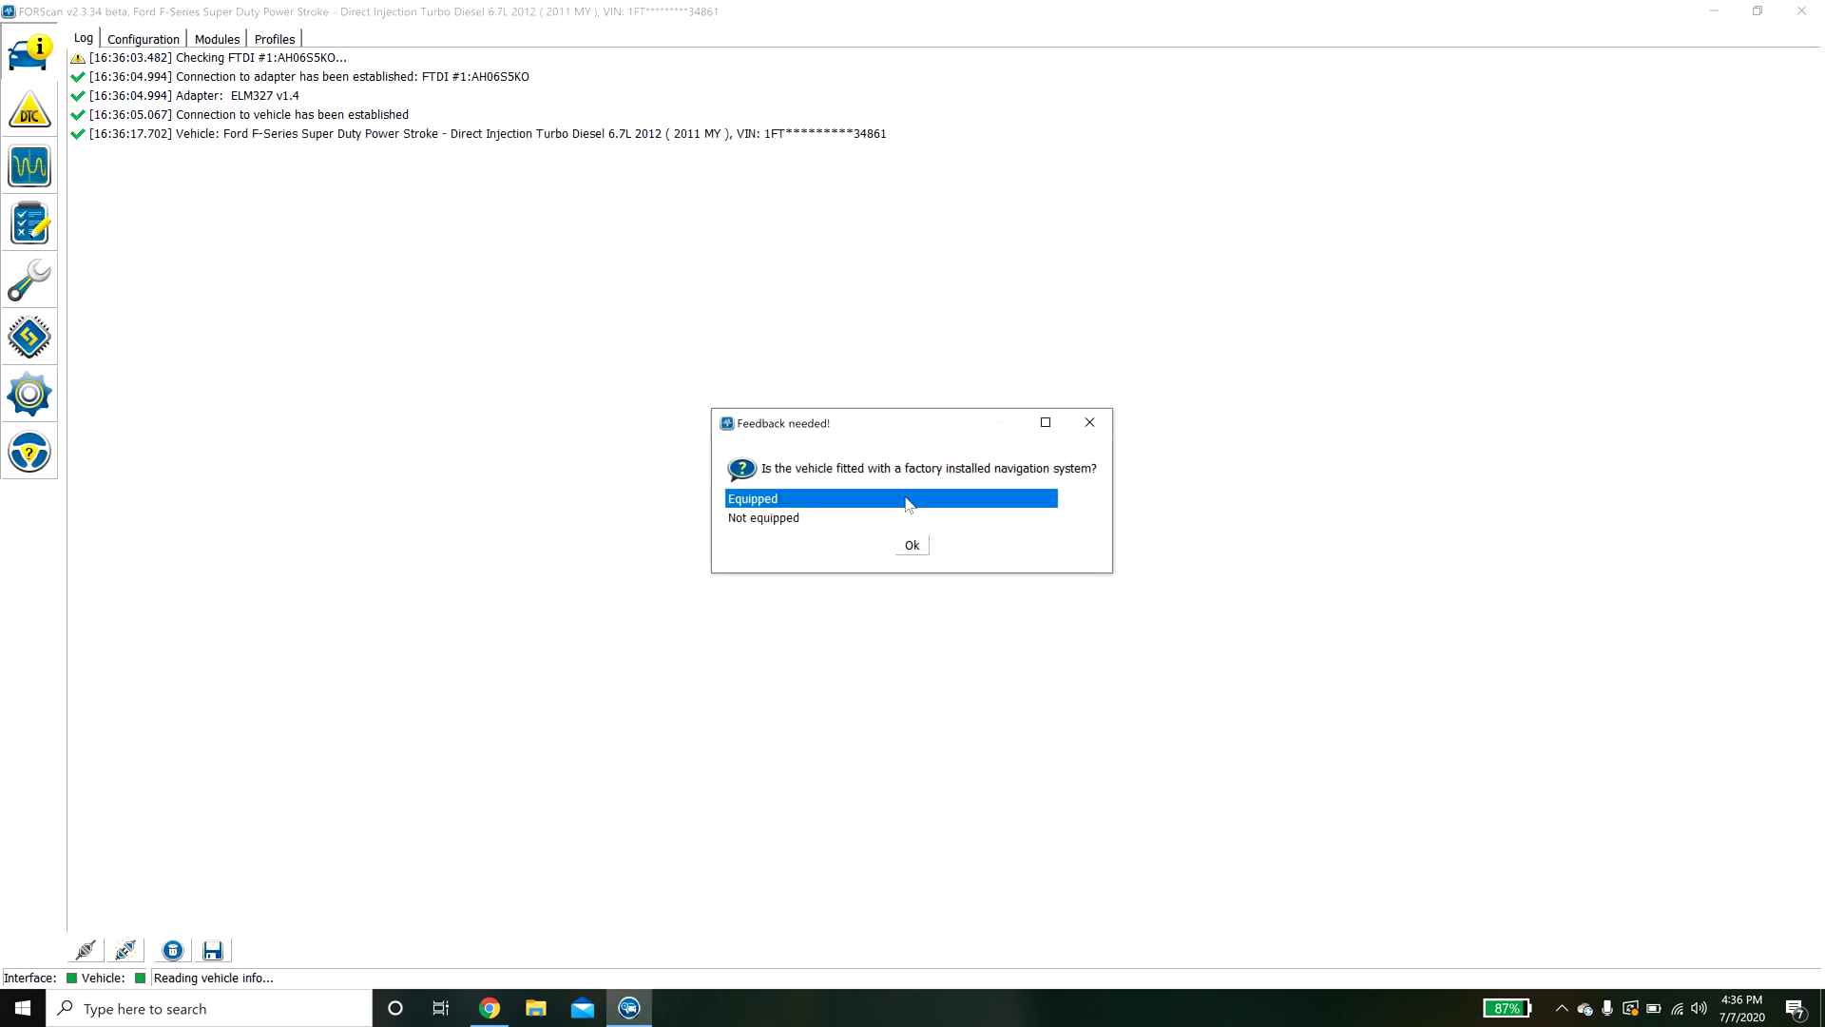
pyautogui.click(777, 524)
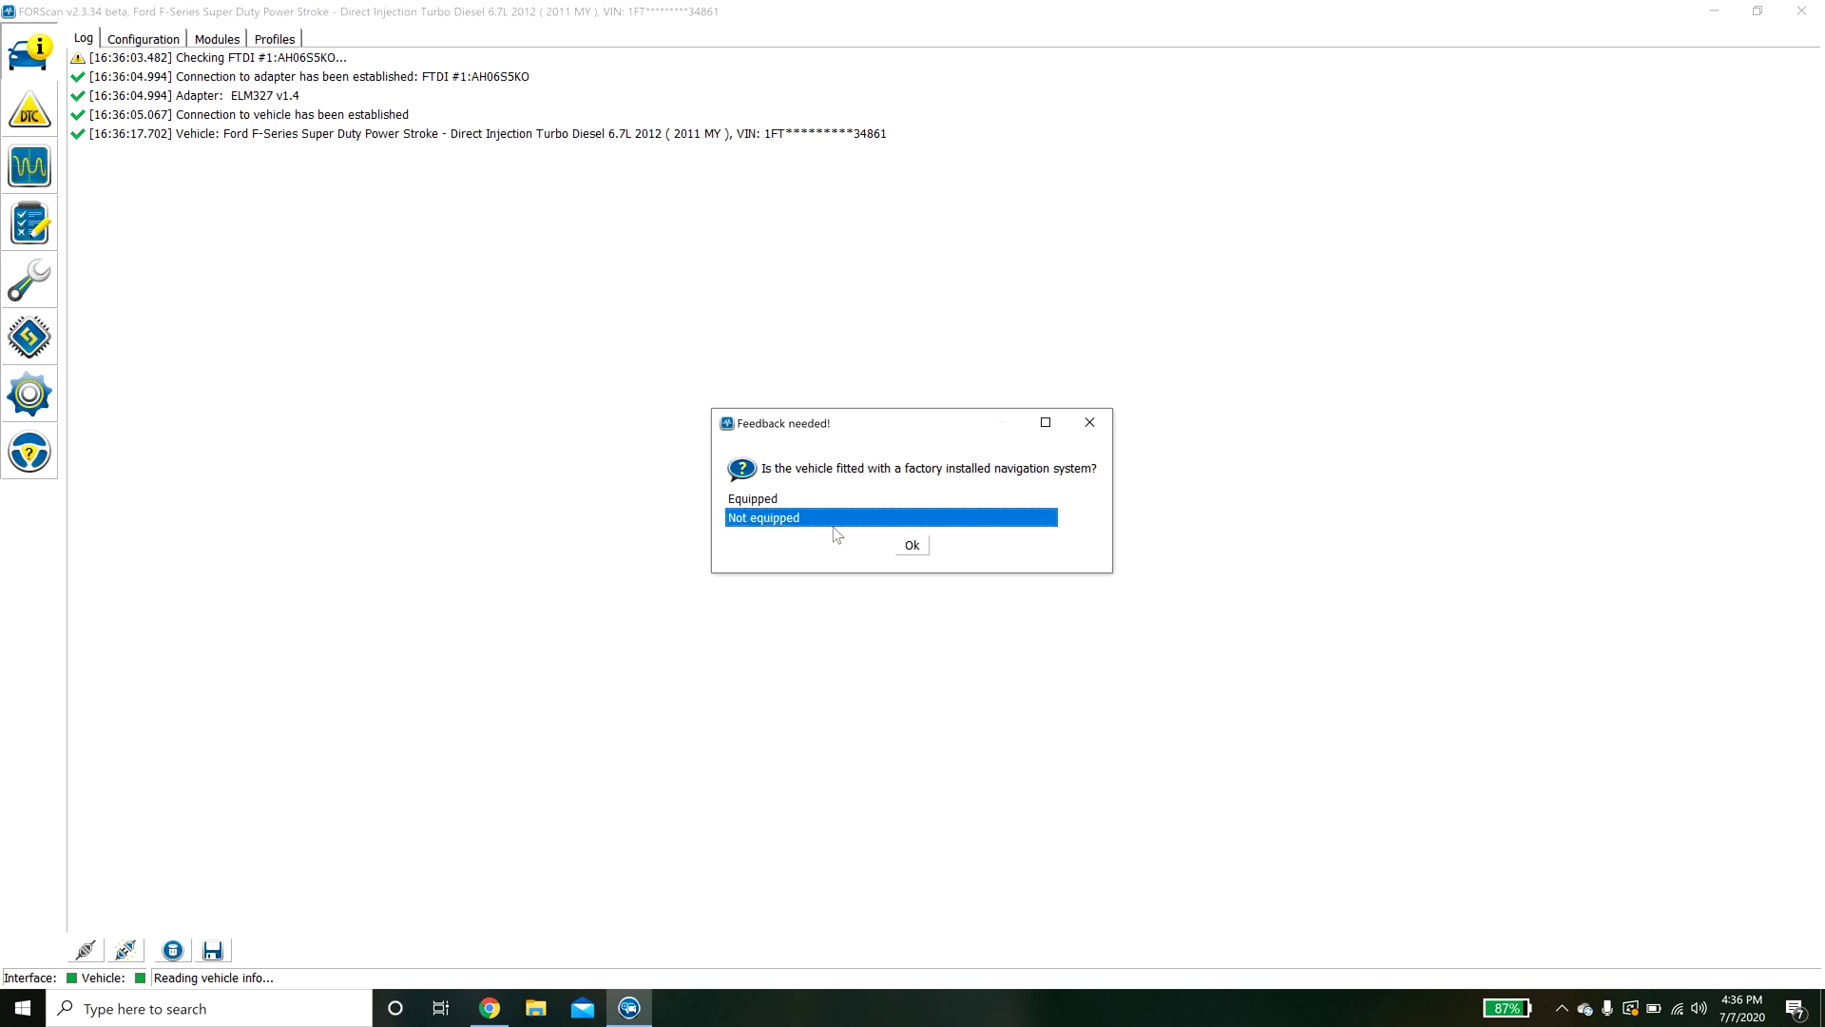
pyautogui.click(916, 547)
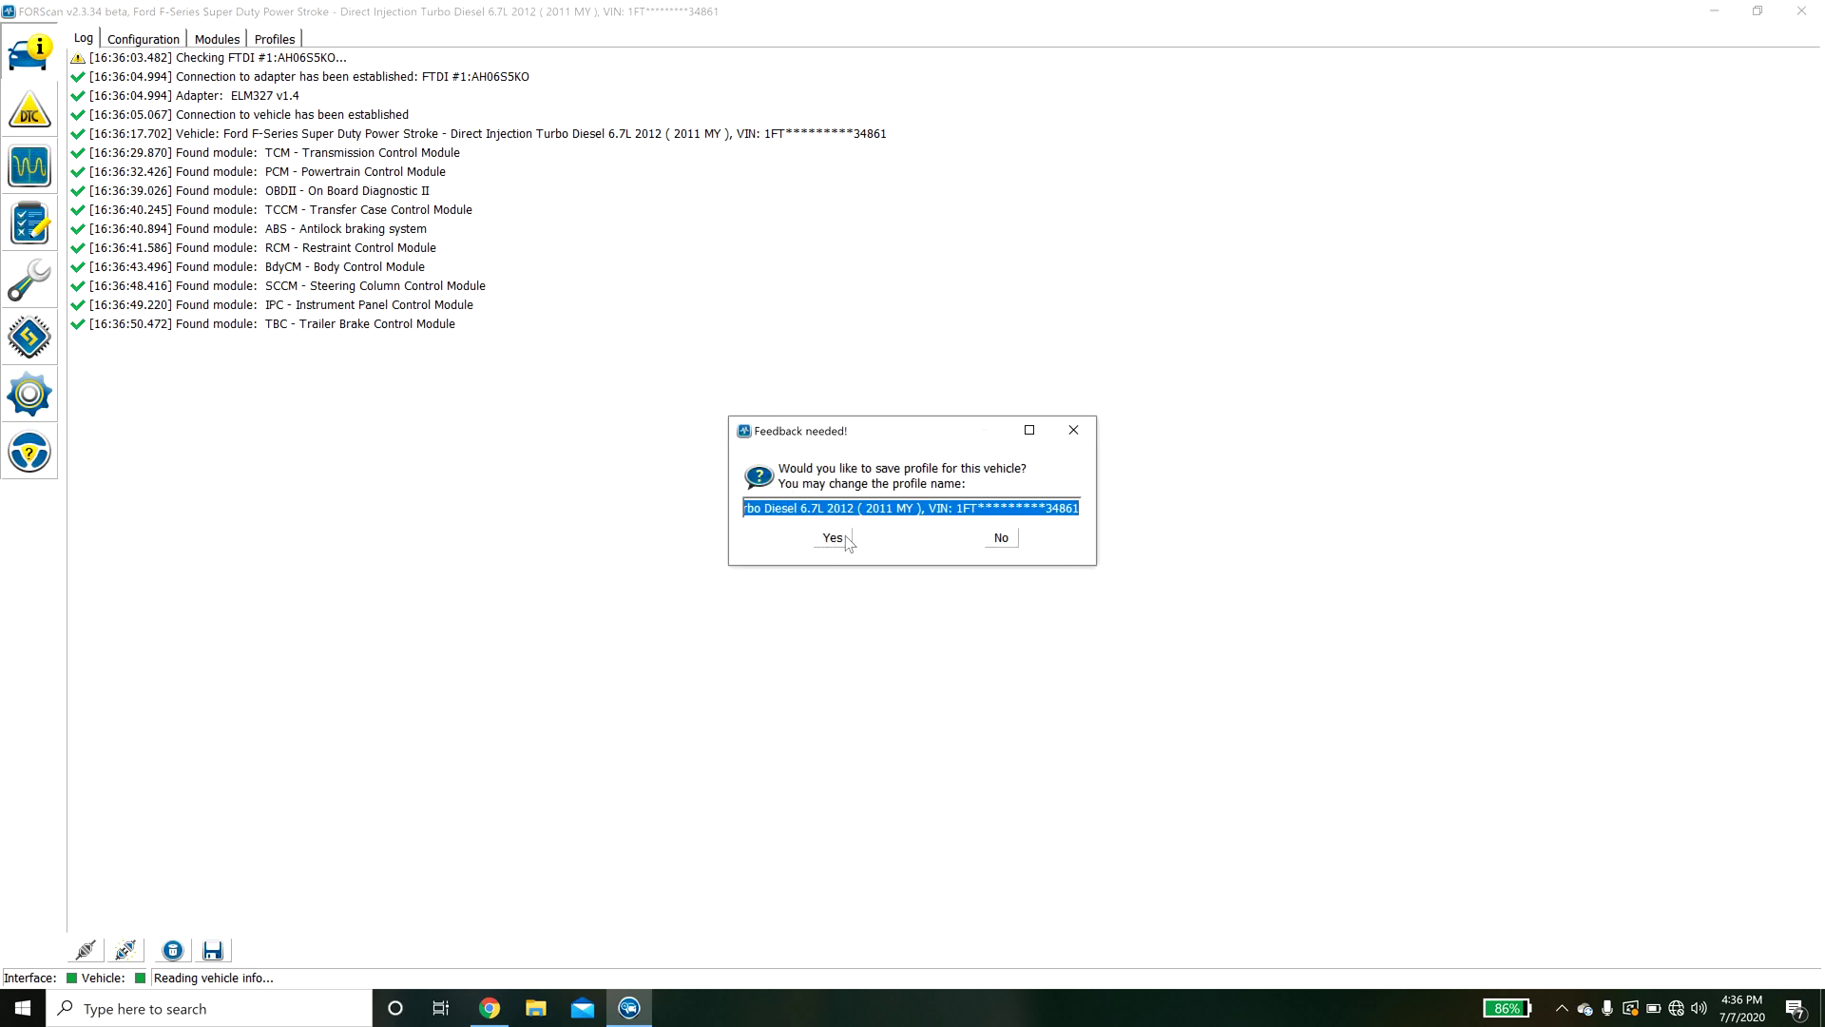
# Step: Decline saving the profile, browse the Configuration, Modules and Profiles tabs, then open the DTC readout
pyautogui.click(993, 542)
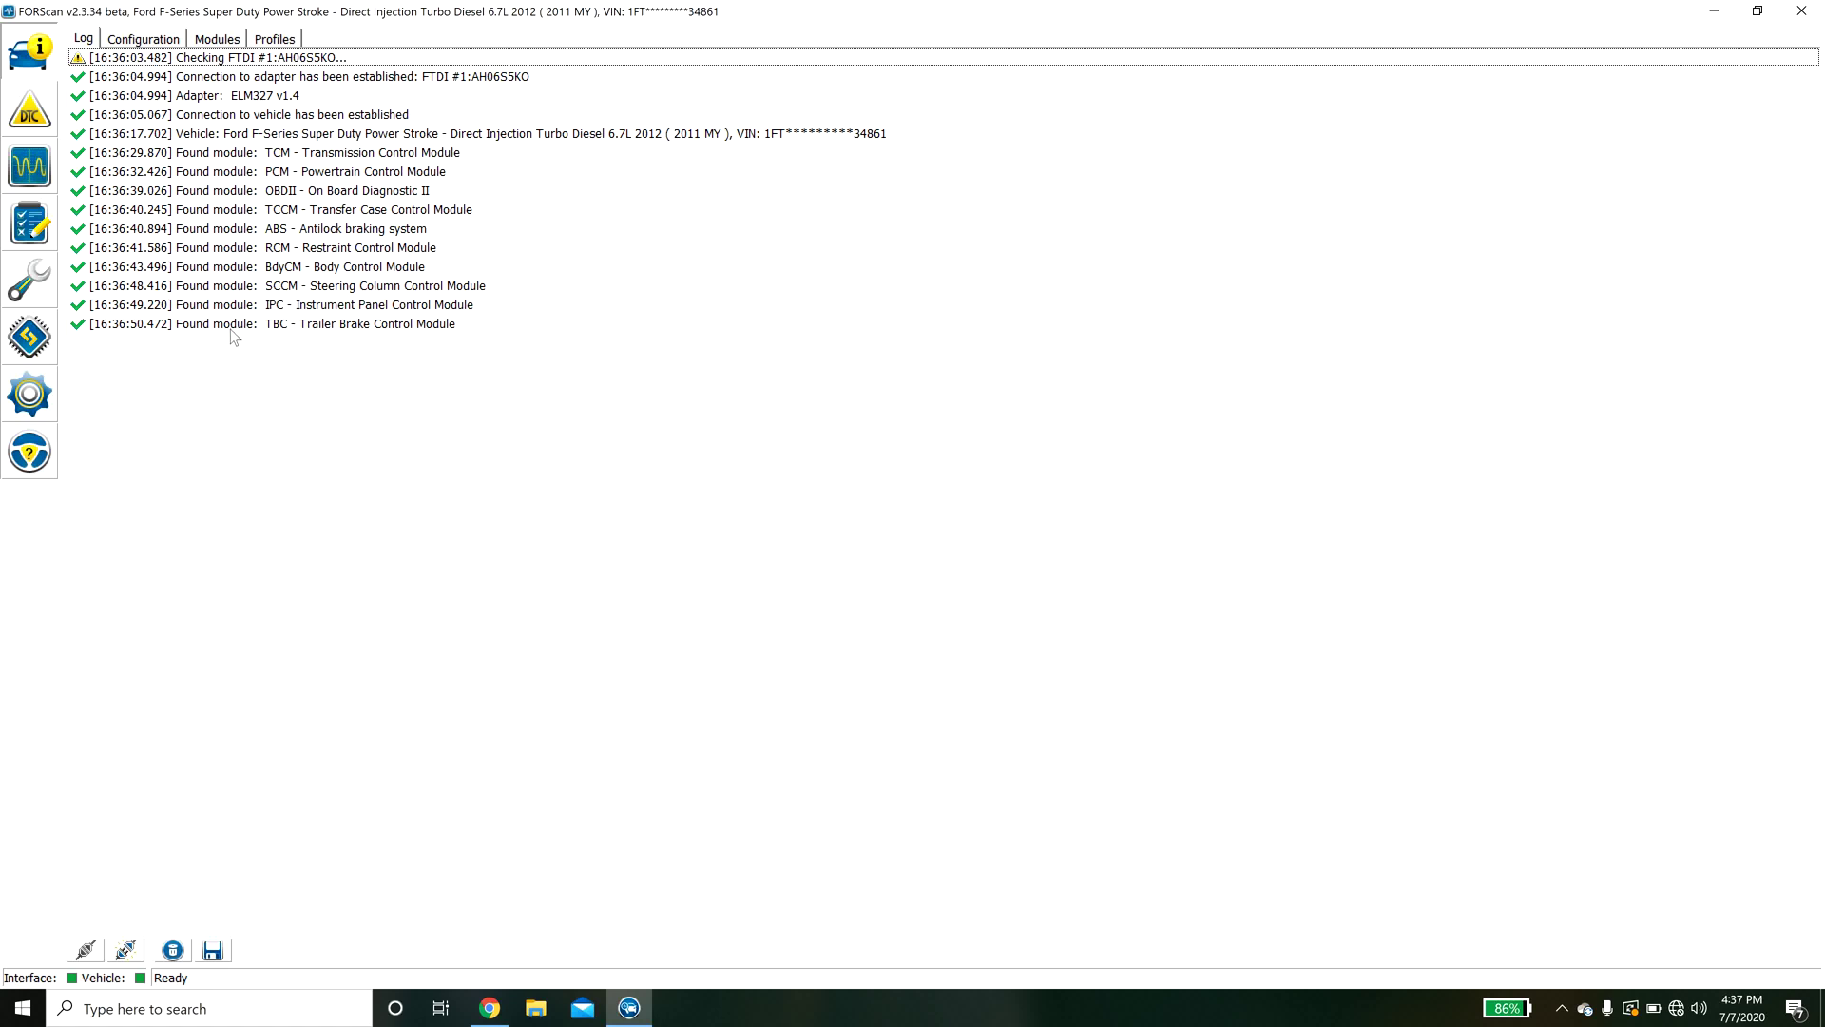
pyautogui.click(116, 42)
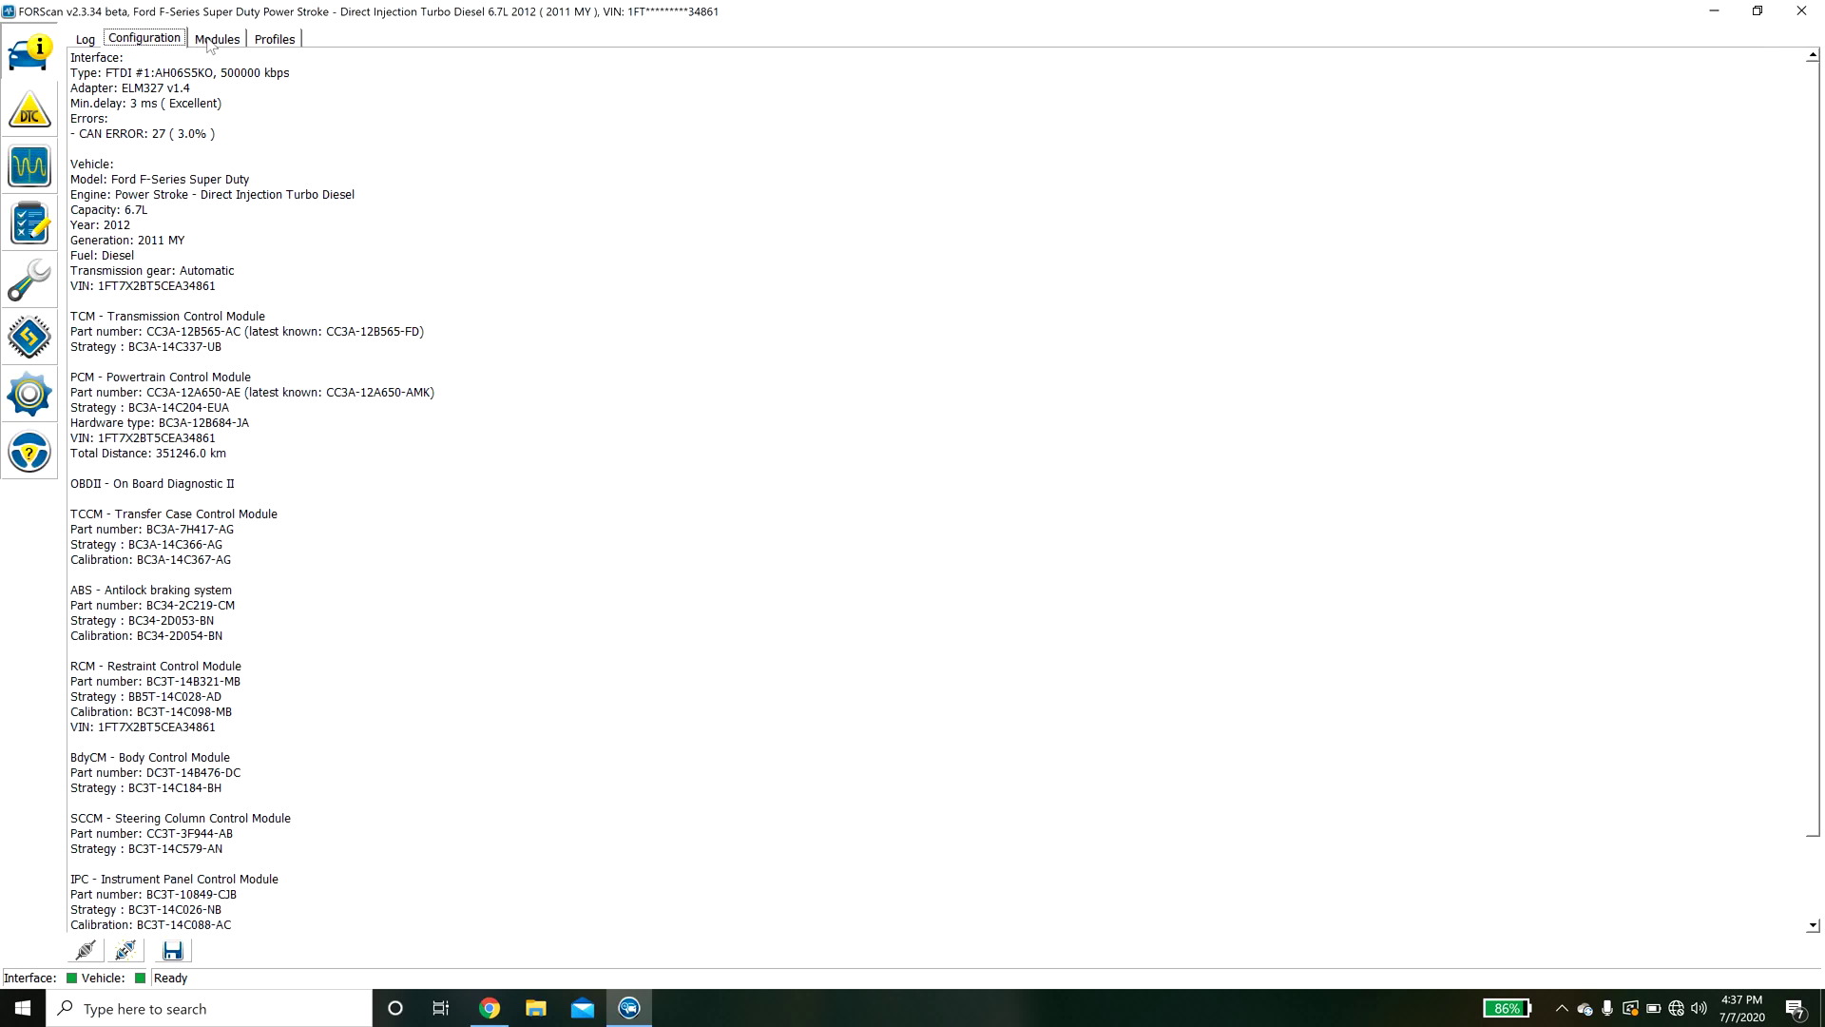
pyautogui.click(210, 42)
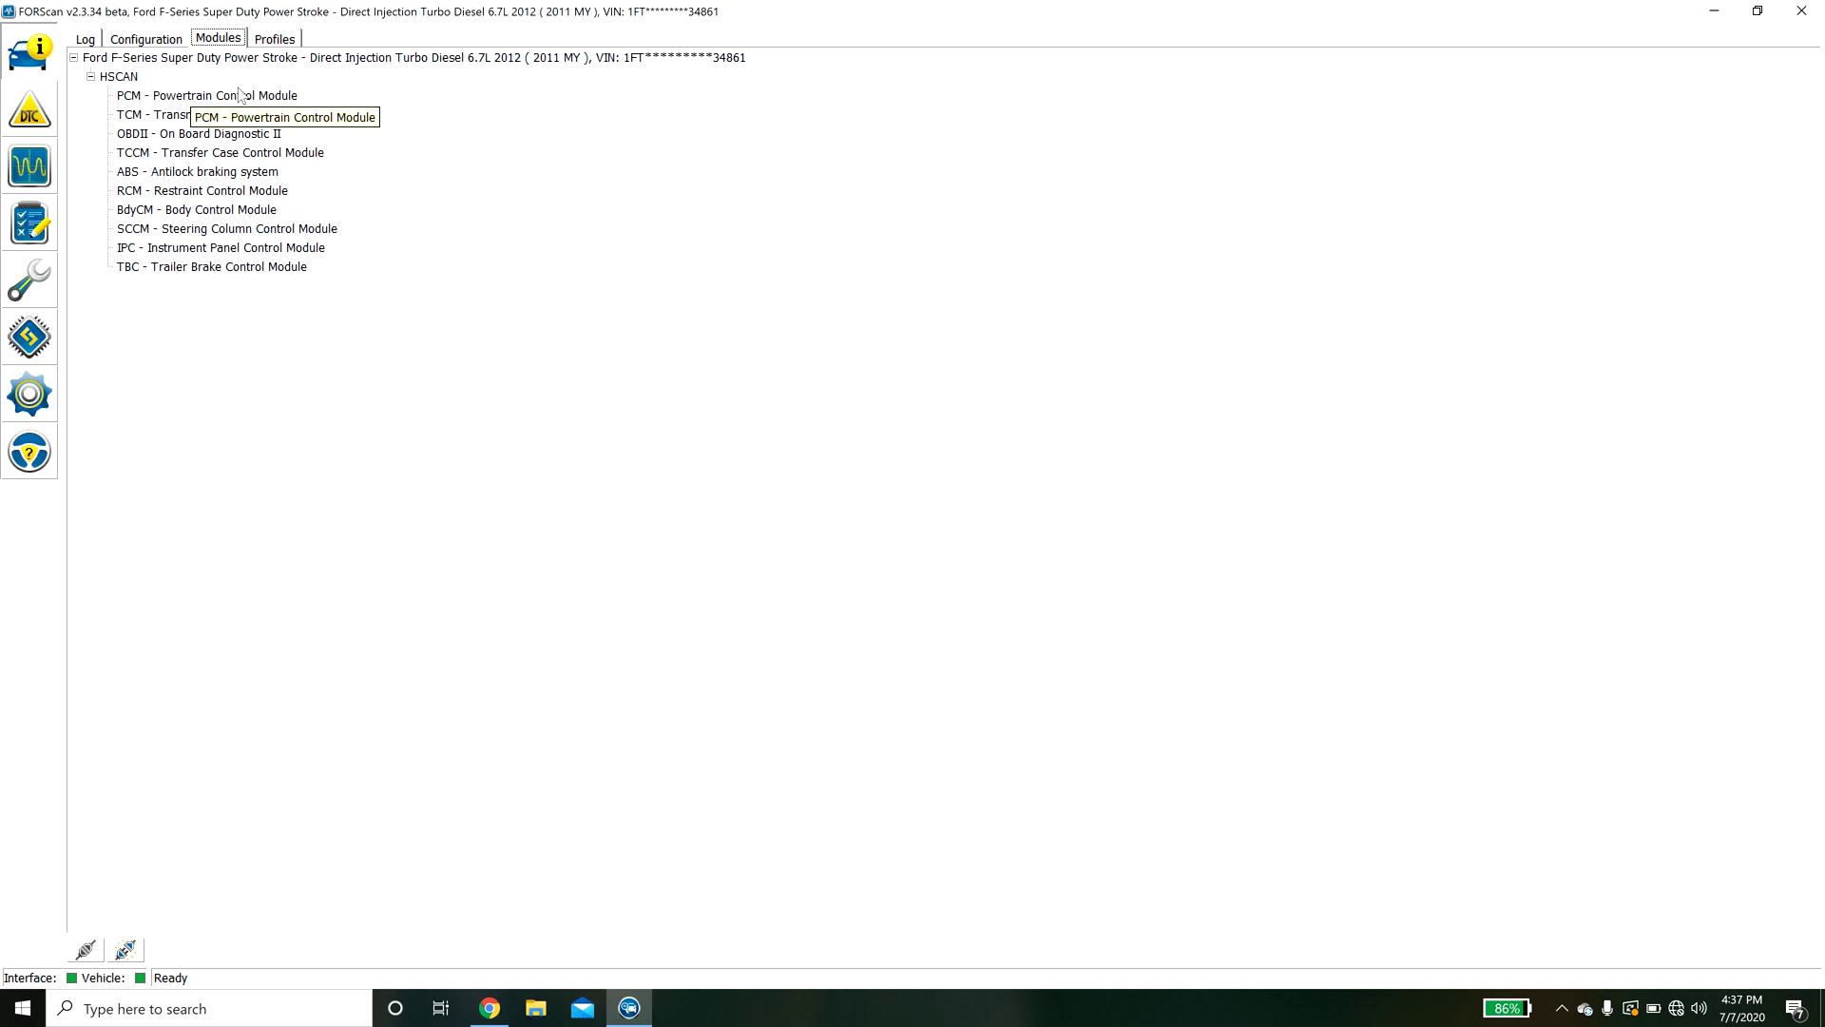
pyautogui.click(275, 40)
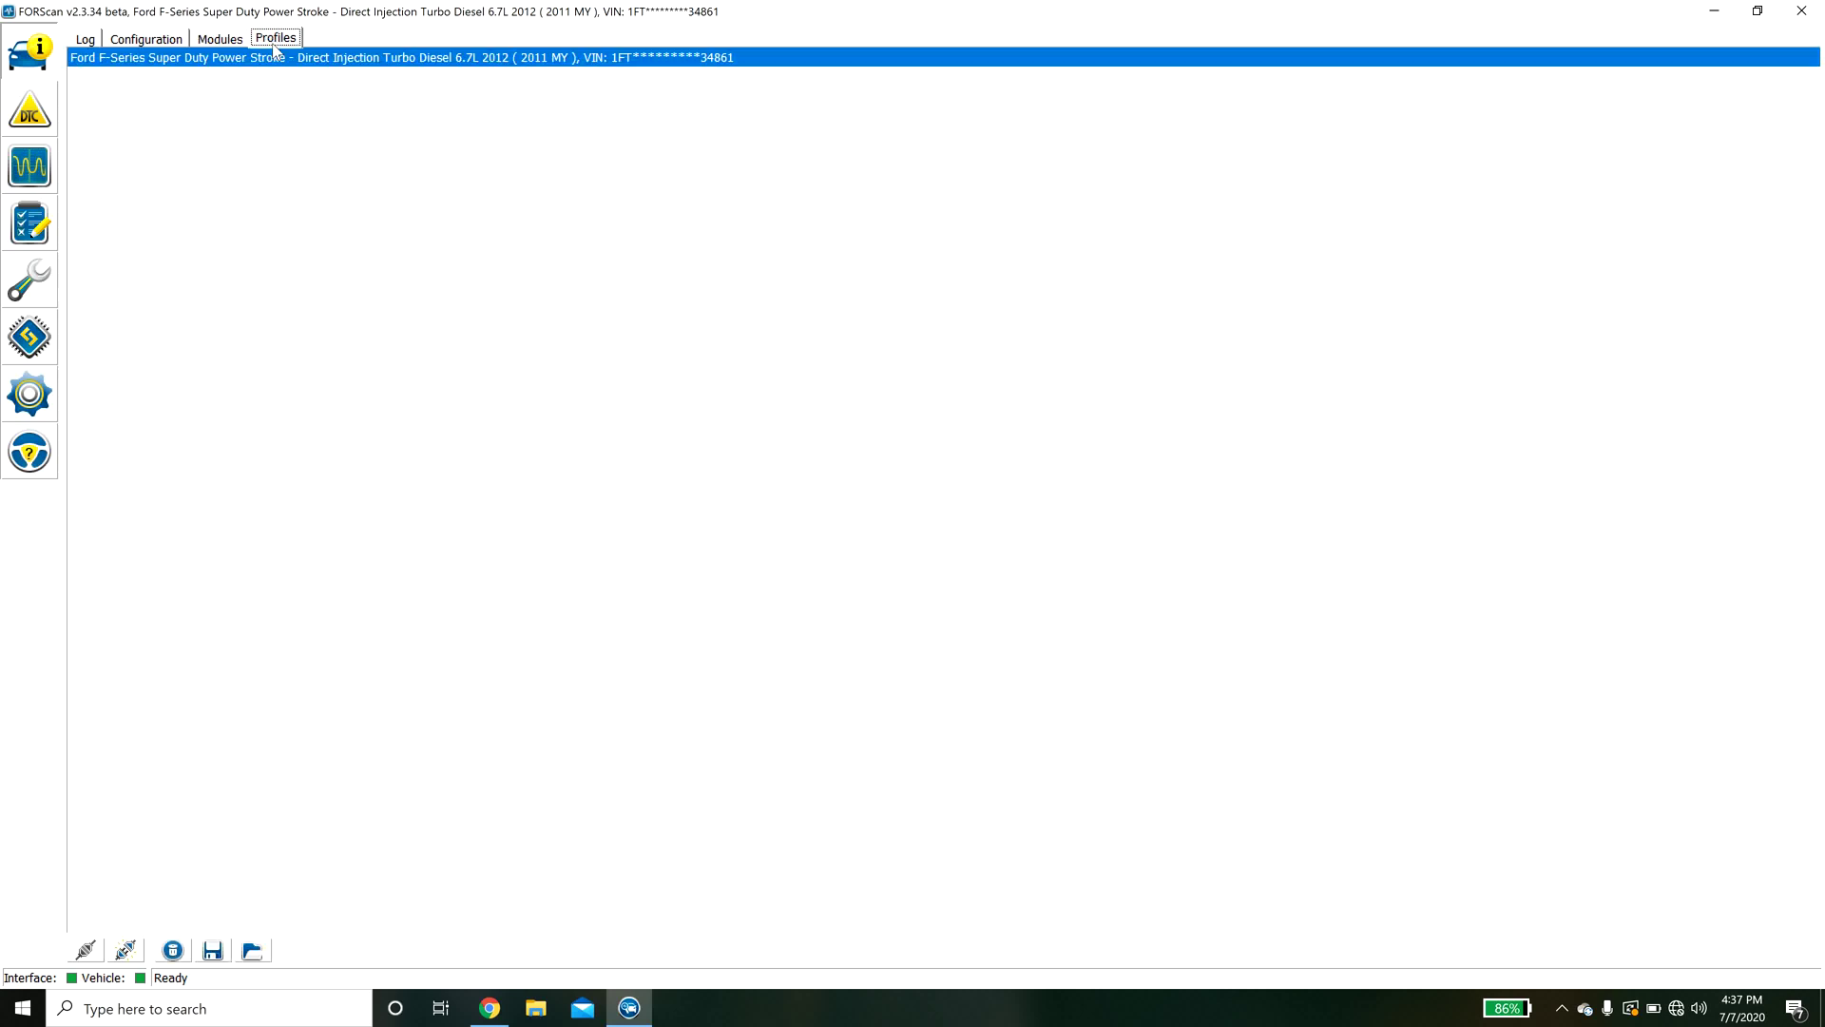
pyautogui.click(225, 83)
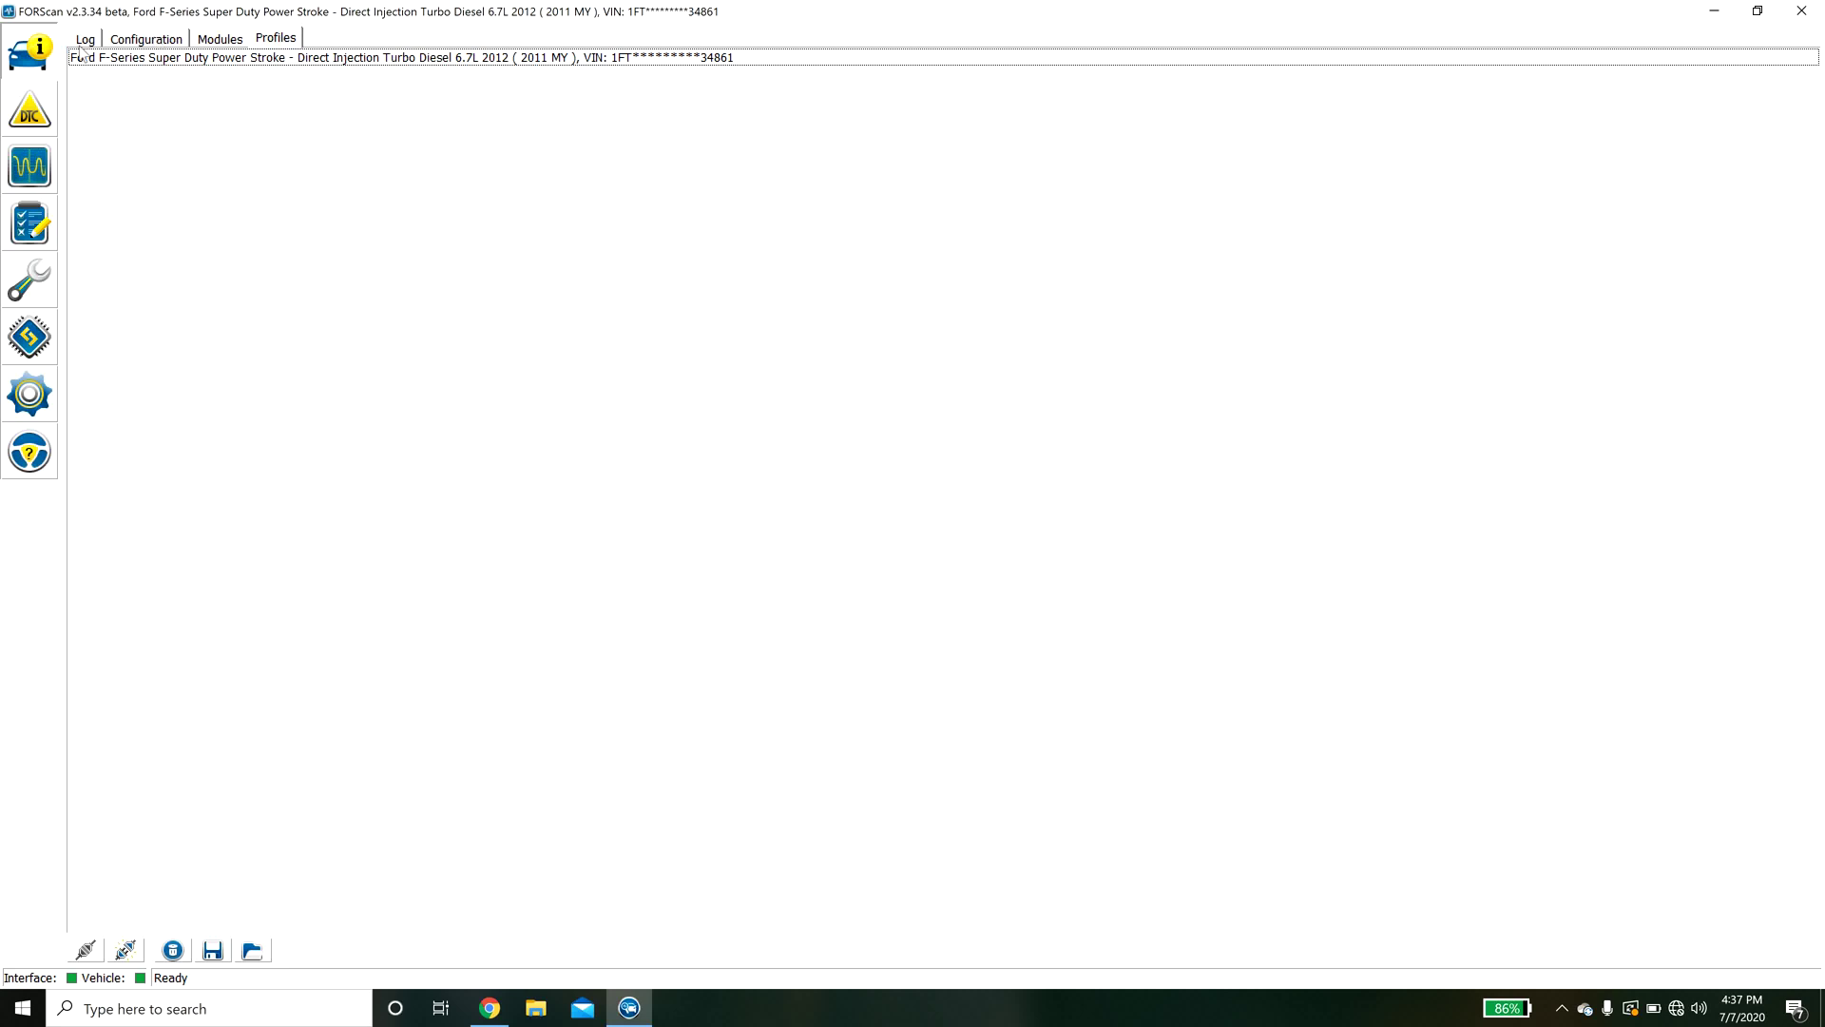
pyautogui.click(40, 113)
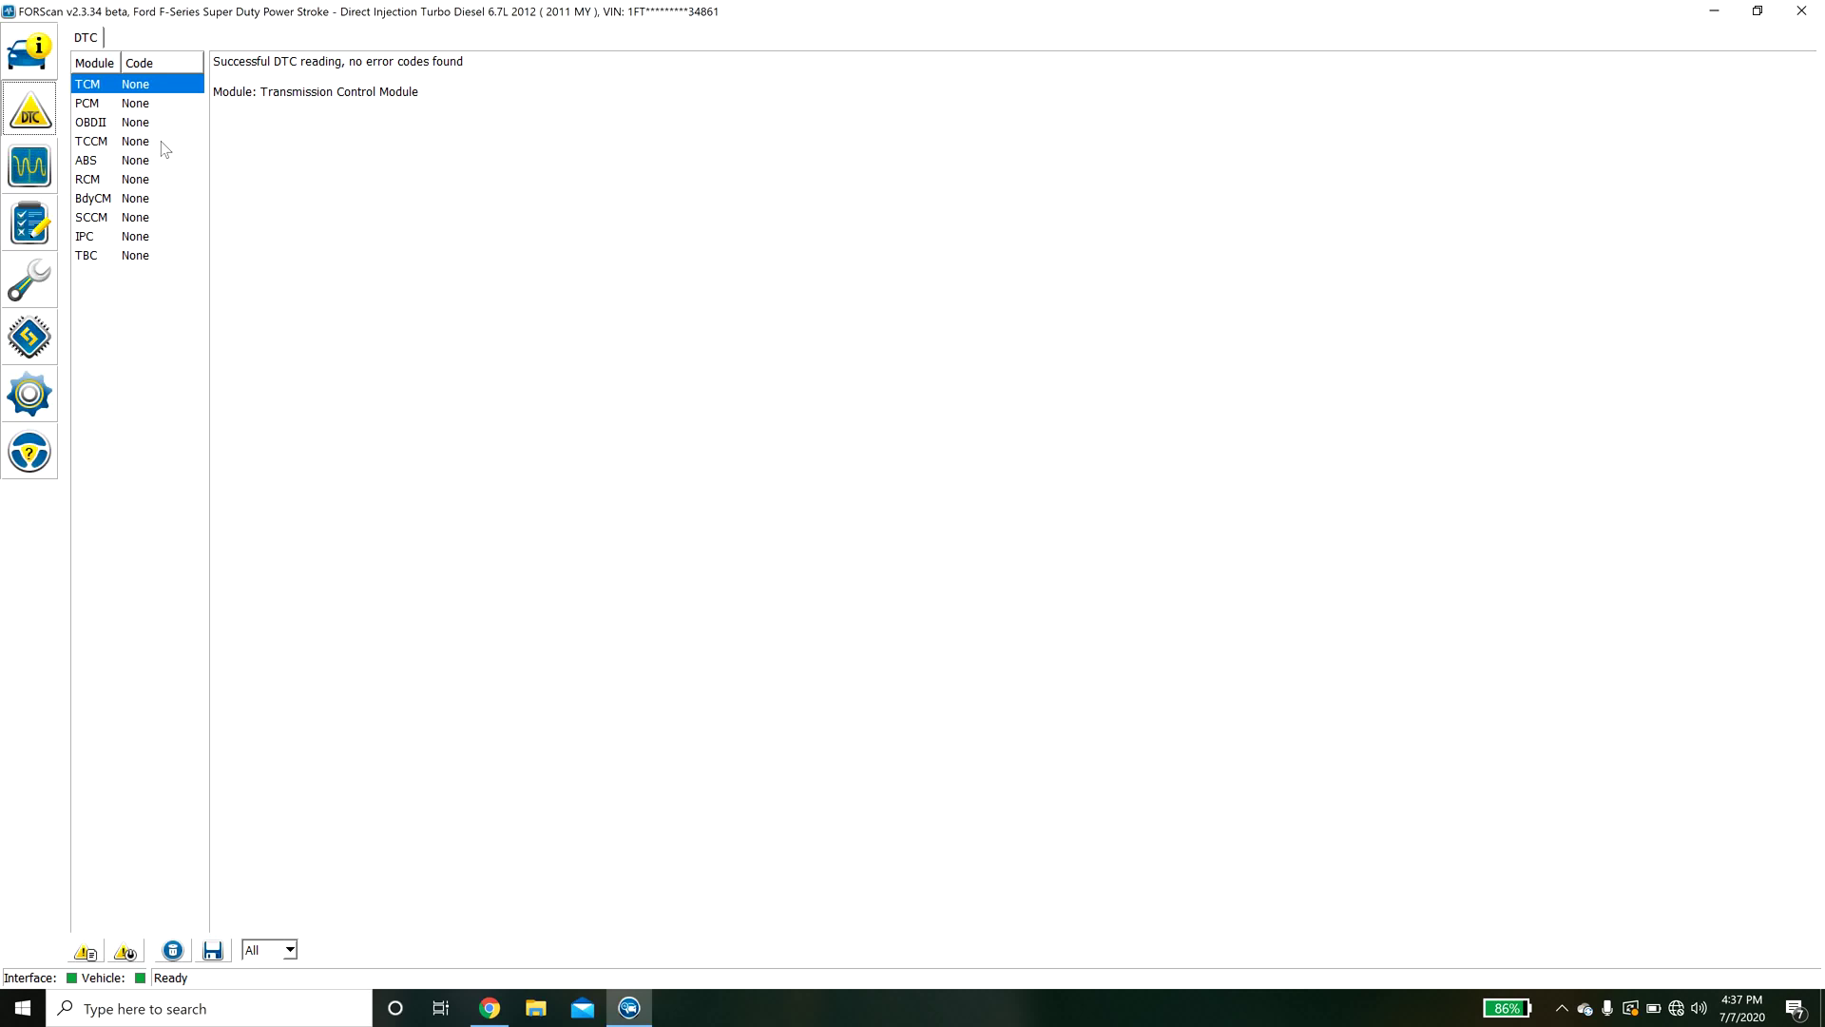
# Step: Re-read the trouble codes and show the Transfer Case Control Module's details
pyautogui.click(92, 958)
pyautogui.click(97, 147)
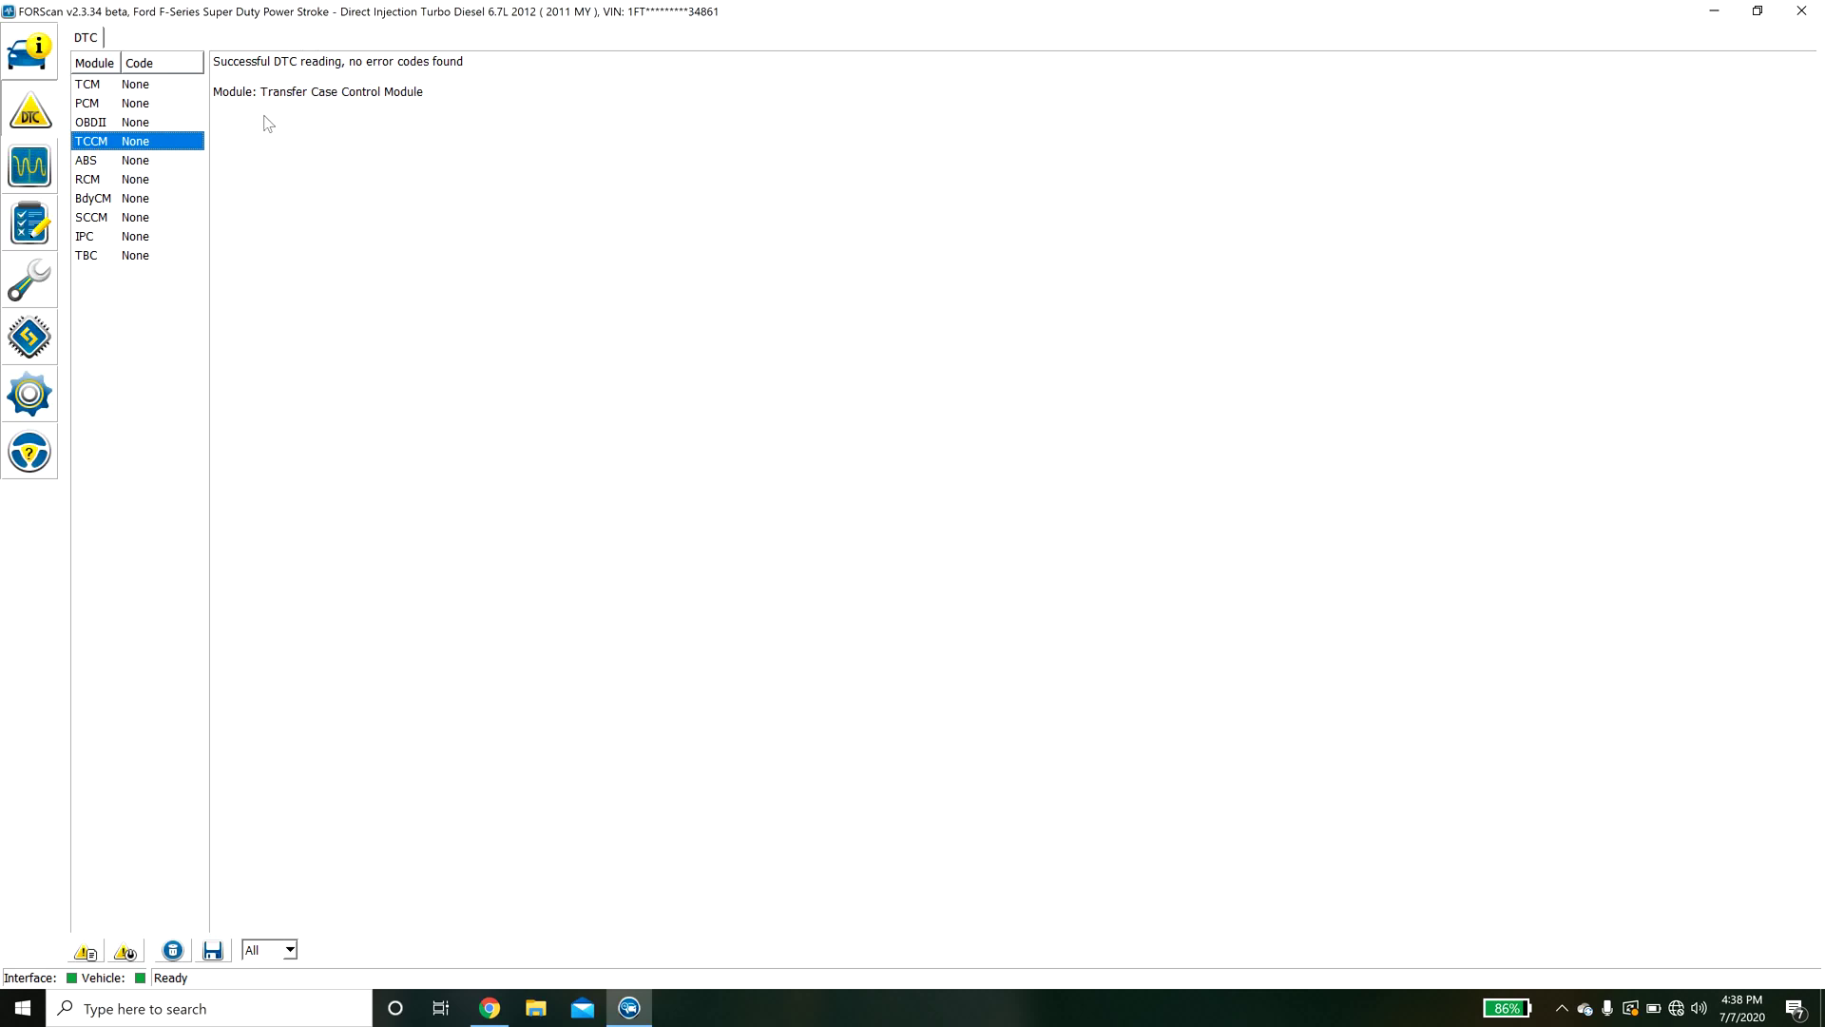
# Step: Open the live-data dashboard and the PID selection window showing the IPC module's parameters
pyautogui.click(28, 180)
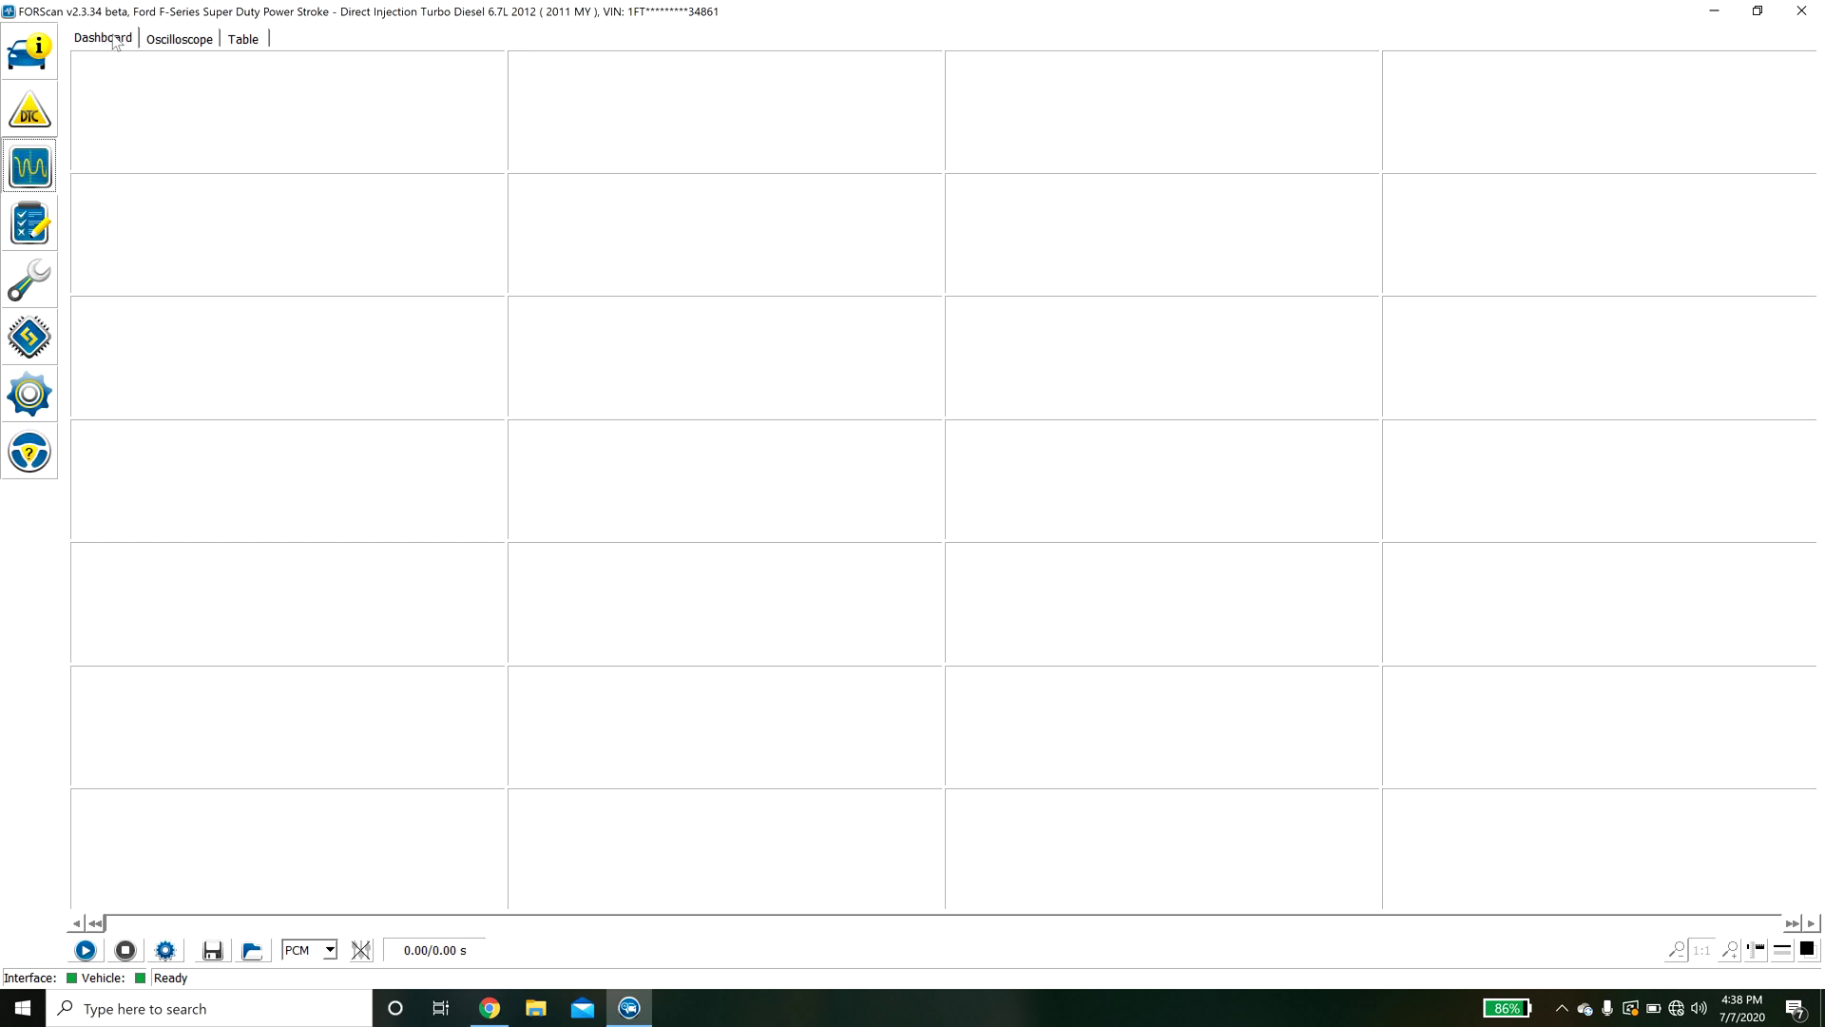
pyautogui.click(166, 43)
pyautogui.click(103, 42)
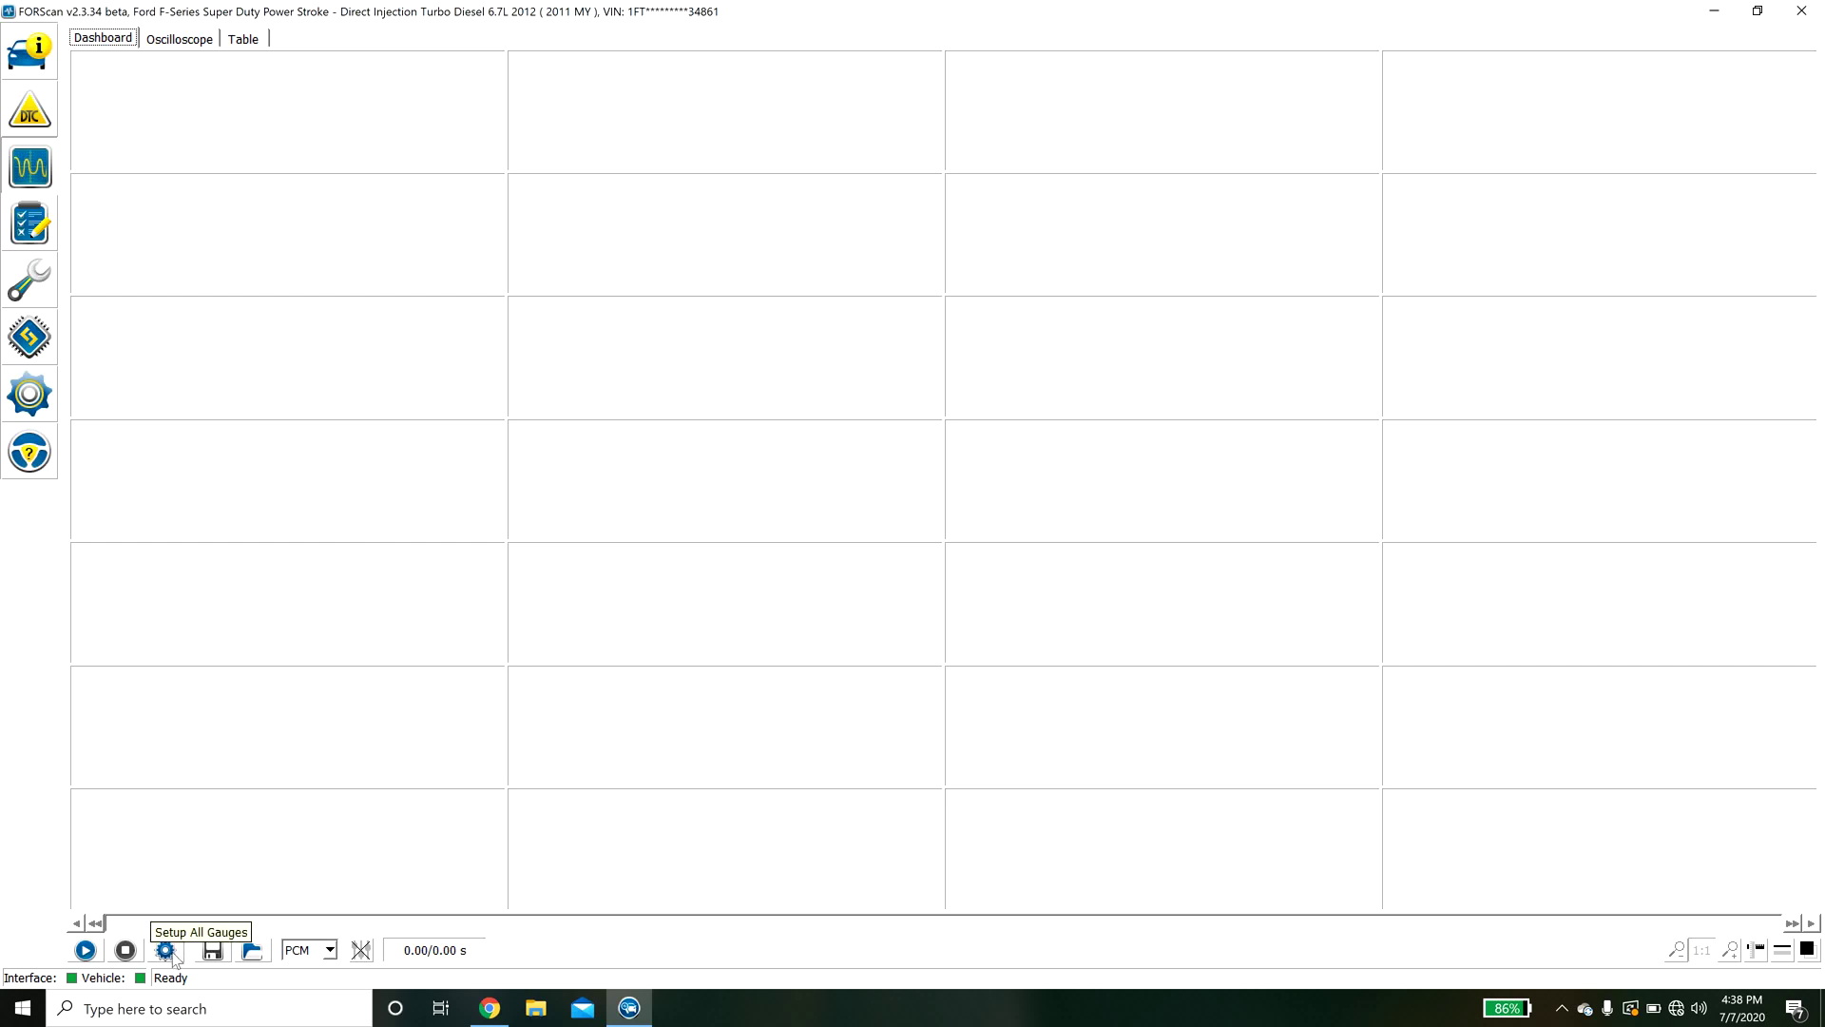
pyautogui.click(167, 950)
pyautogui.click(167, 951)
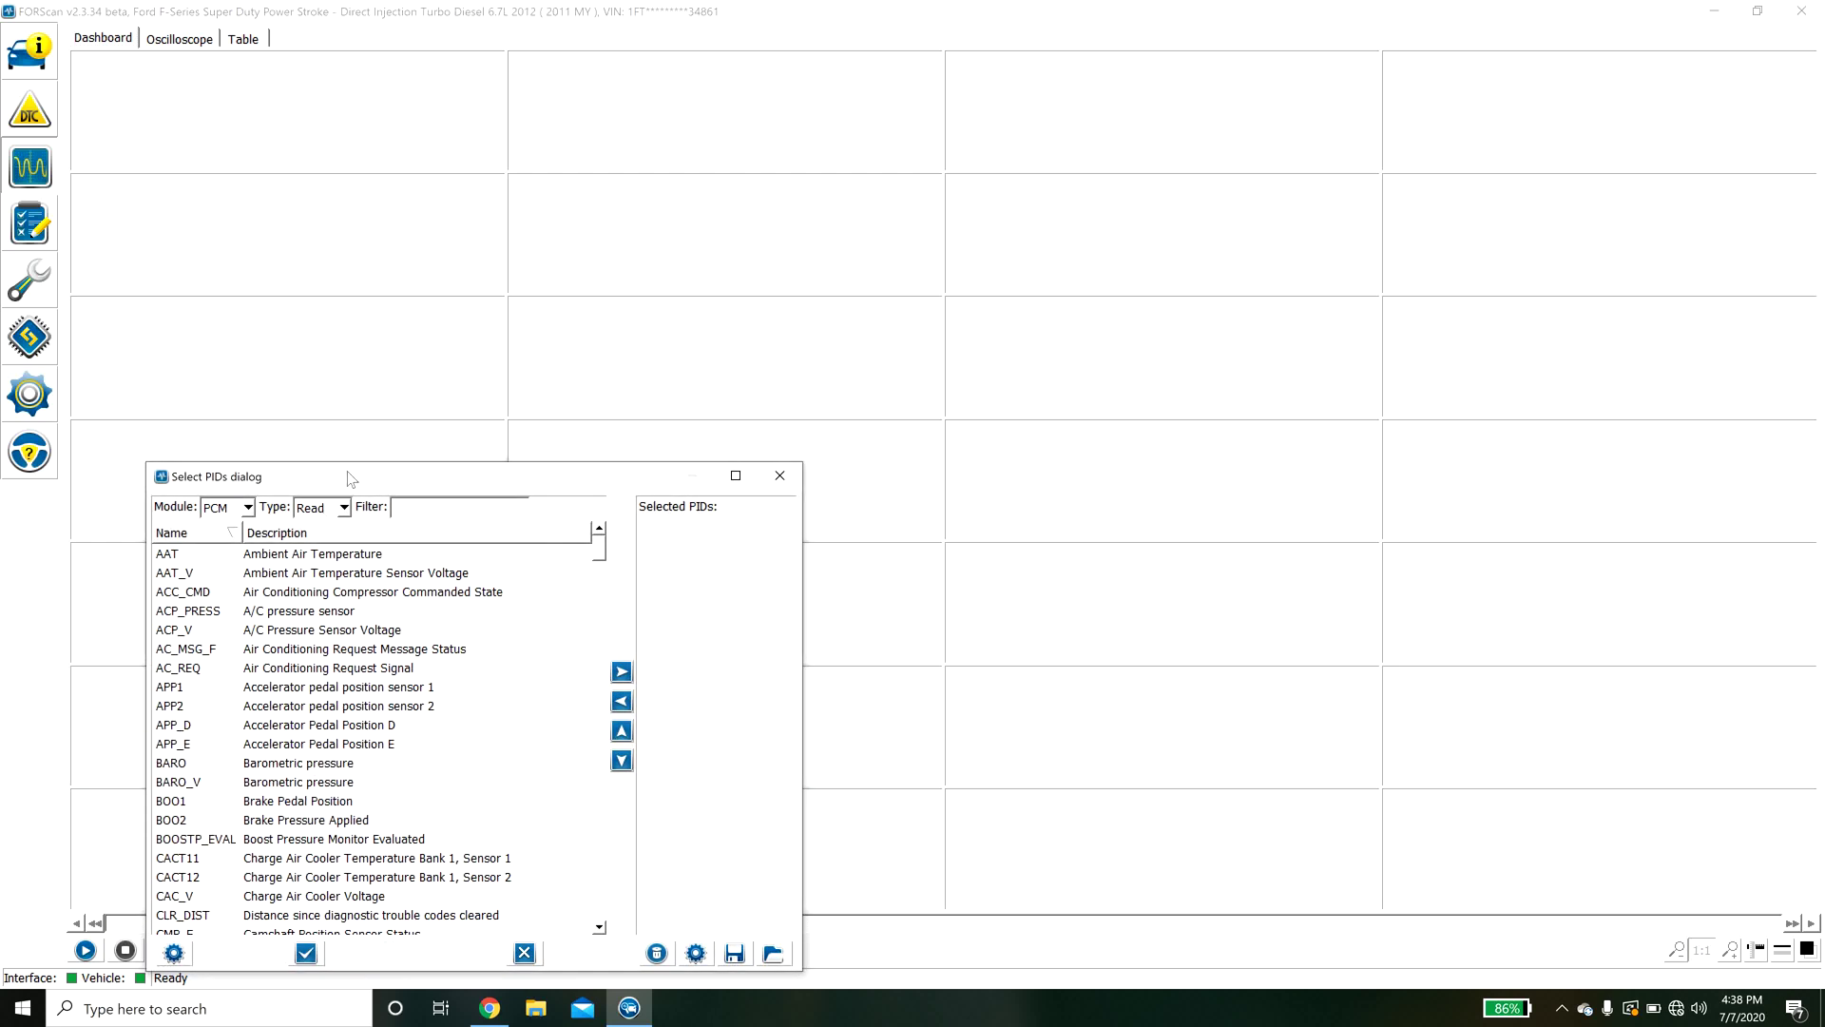
pyautogui.moveTo(349, 478); pyautogui.dragTo(466, 179)
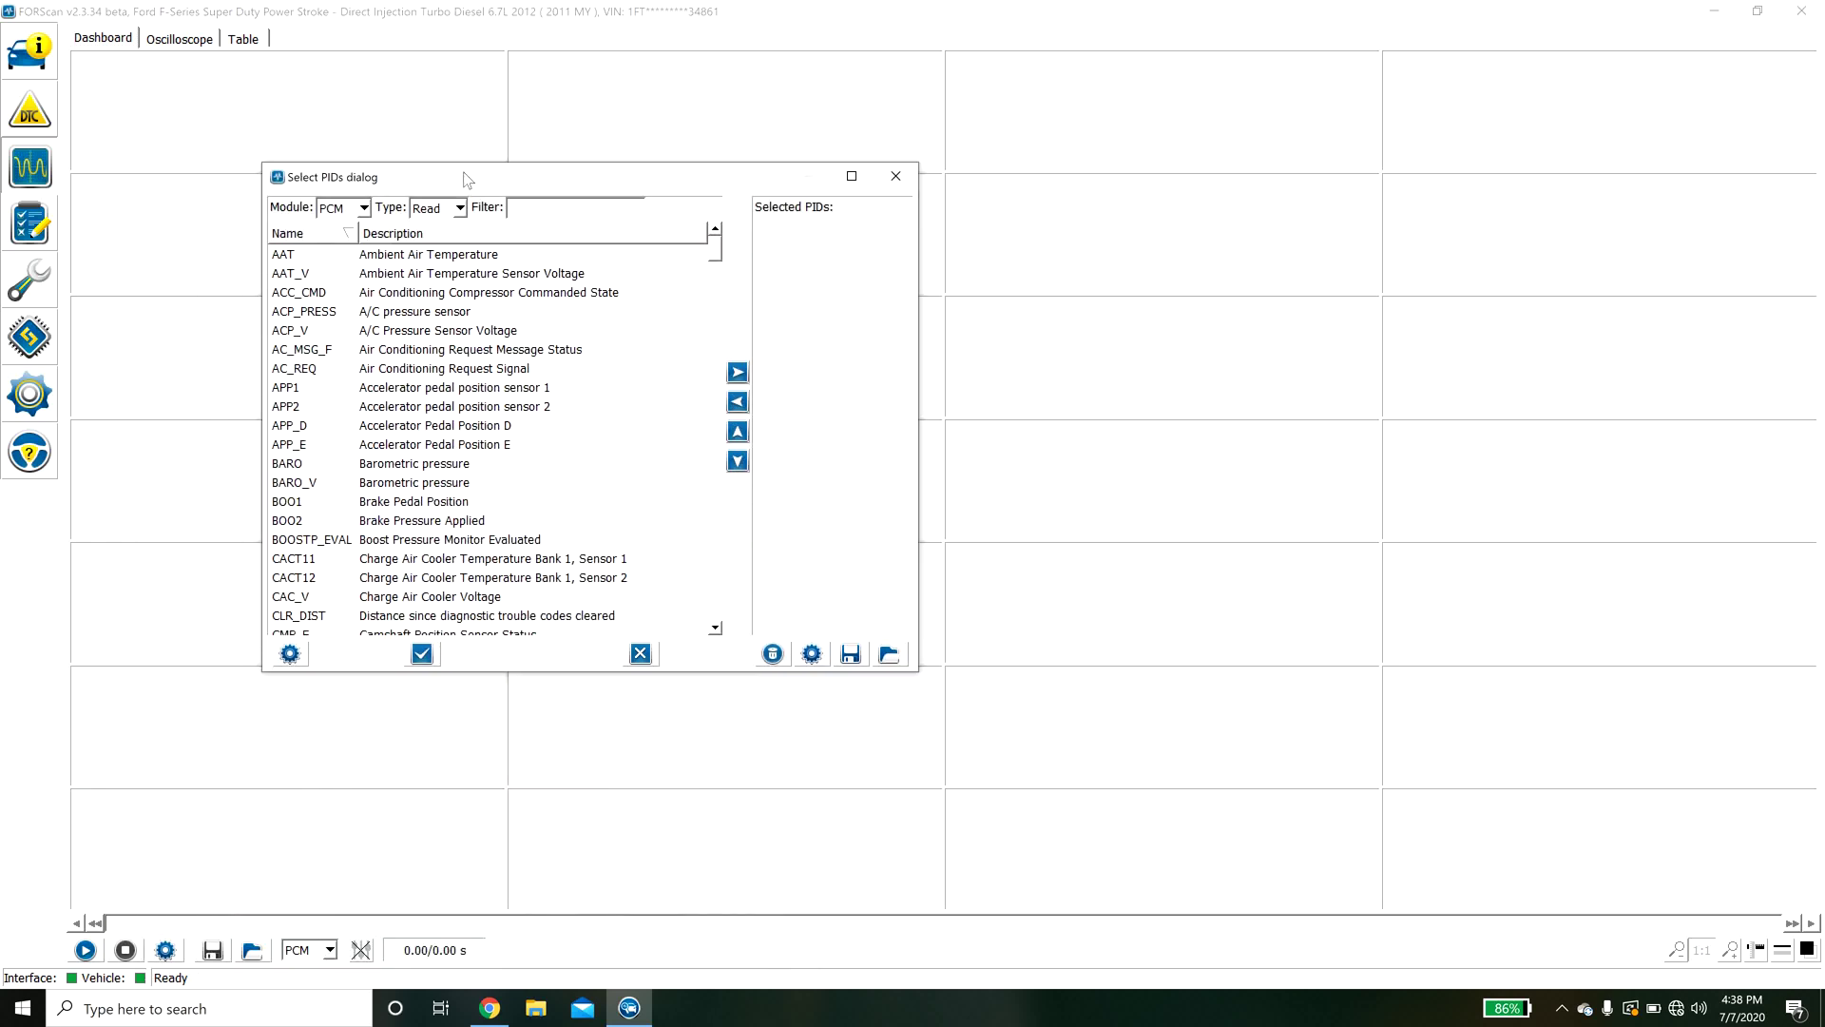
pyautogui.click(365, 208)
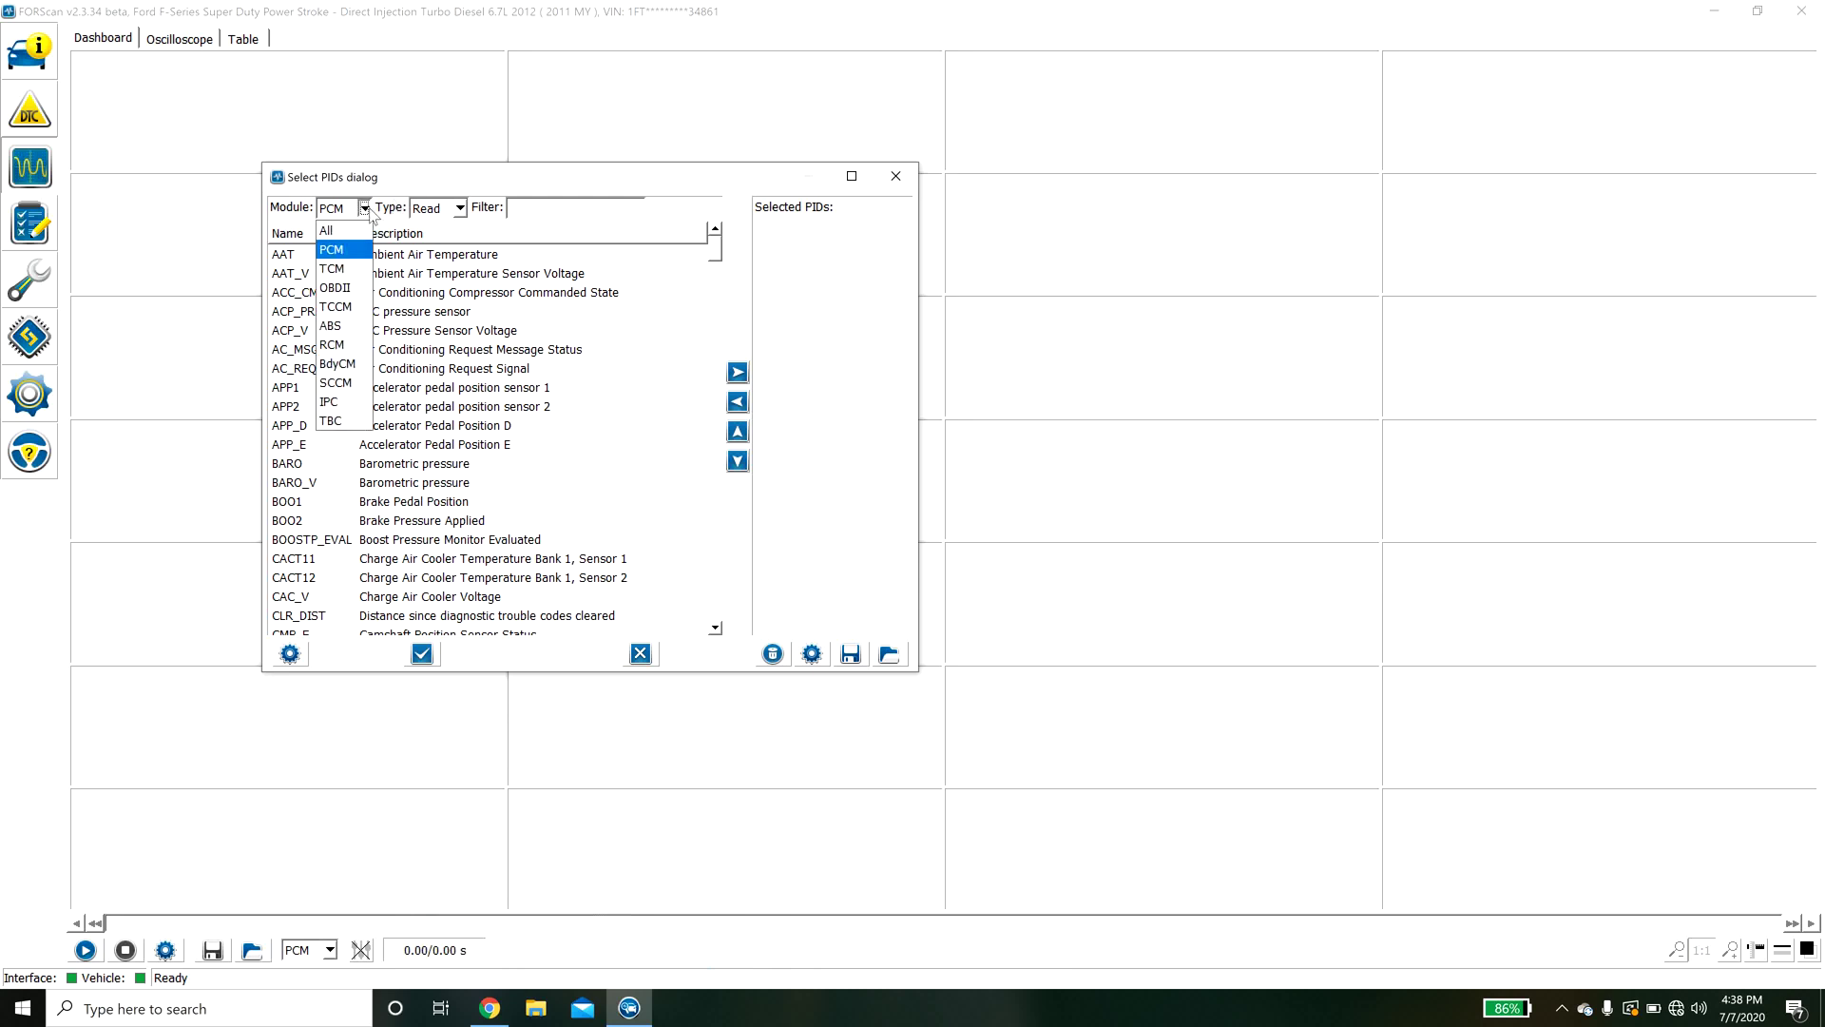
pyautogui.click(344, 403)
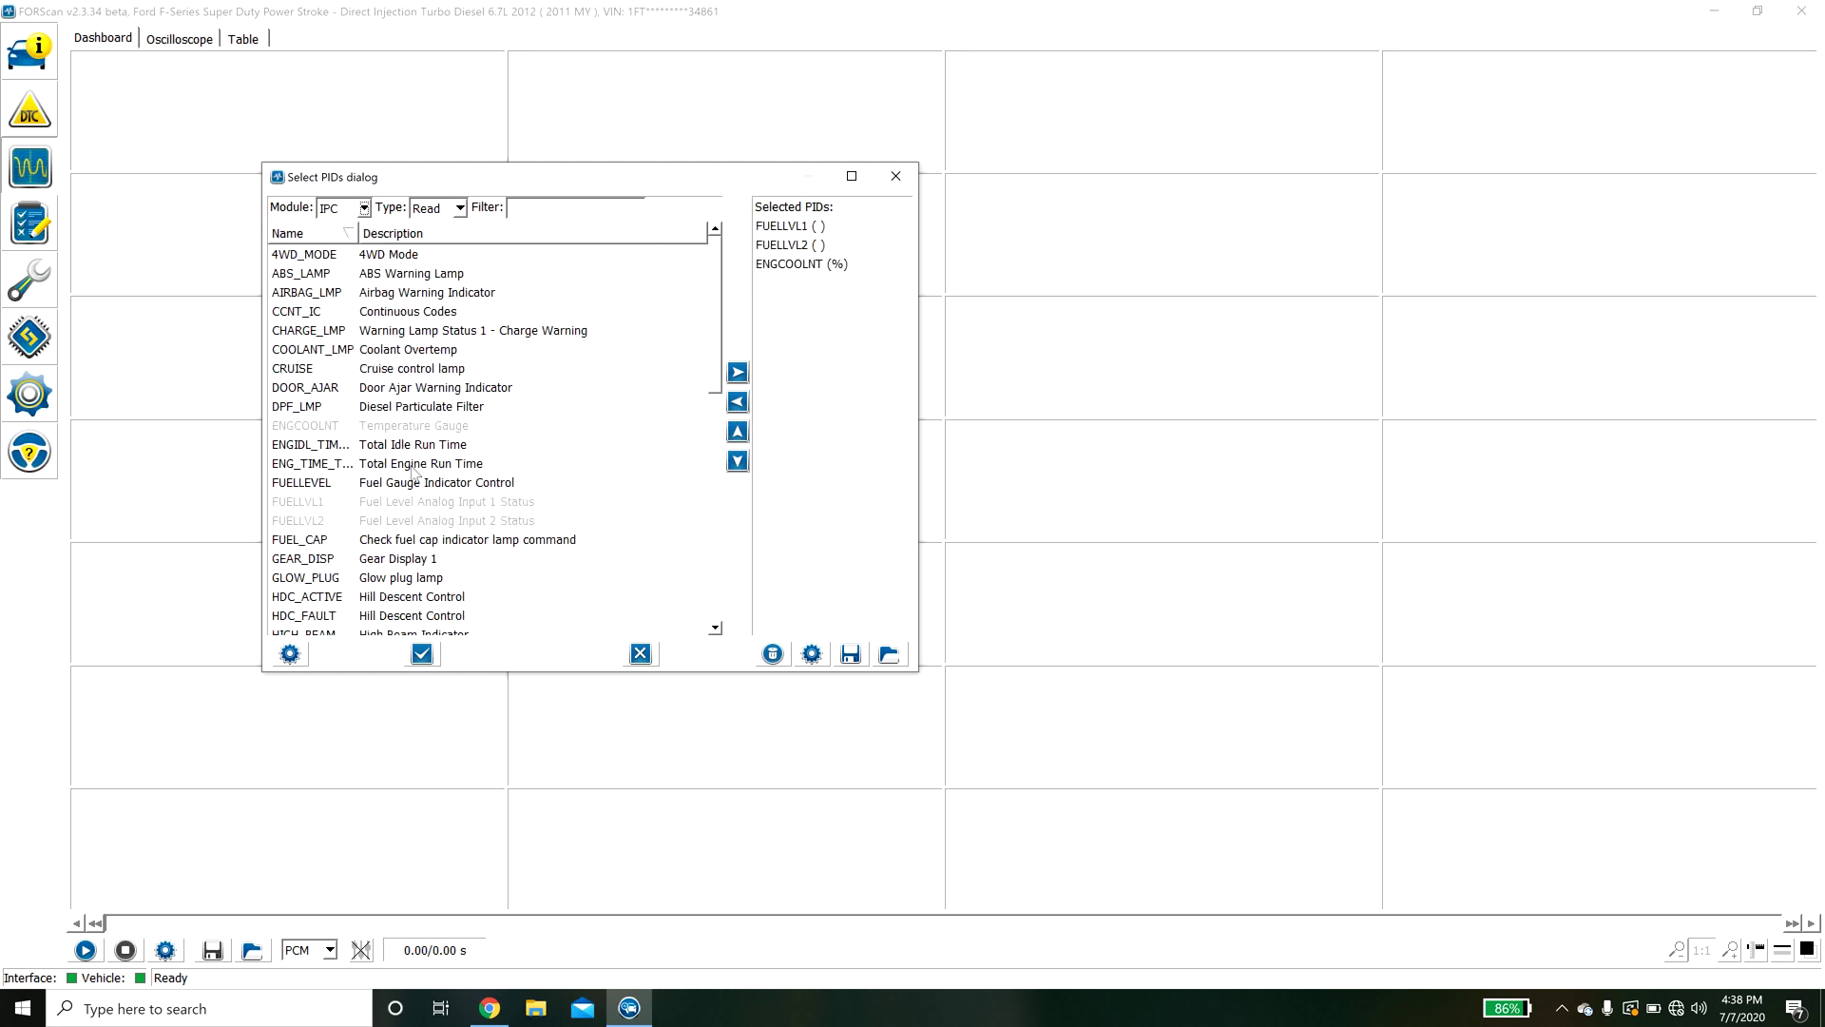
# Step: Add ODOMETER from the IPC list alongside FUELLVL1, FUELLVL2 and ENGCOOLNT
pyautogui.scroll(-4, 432, 485)
pyautogui.scroll(-5, 432, 485)
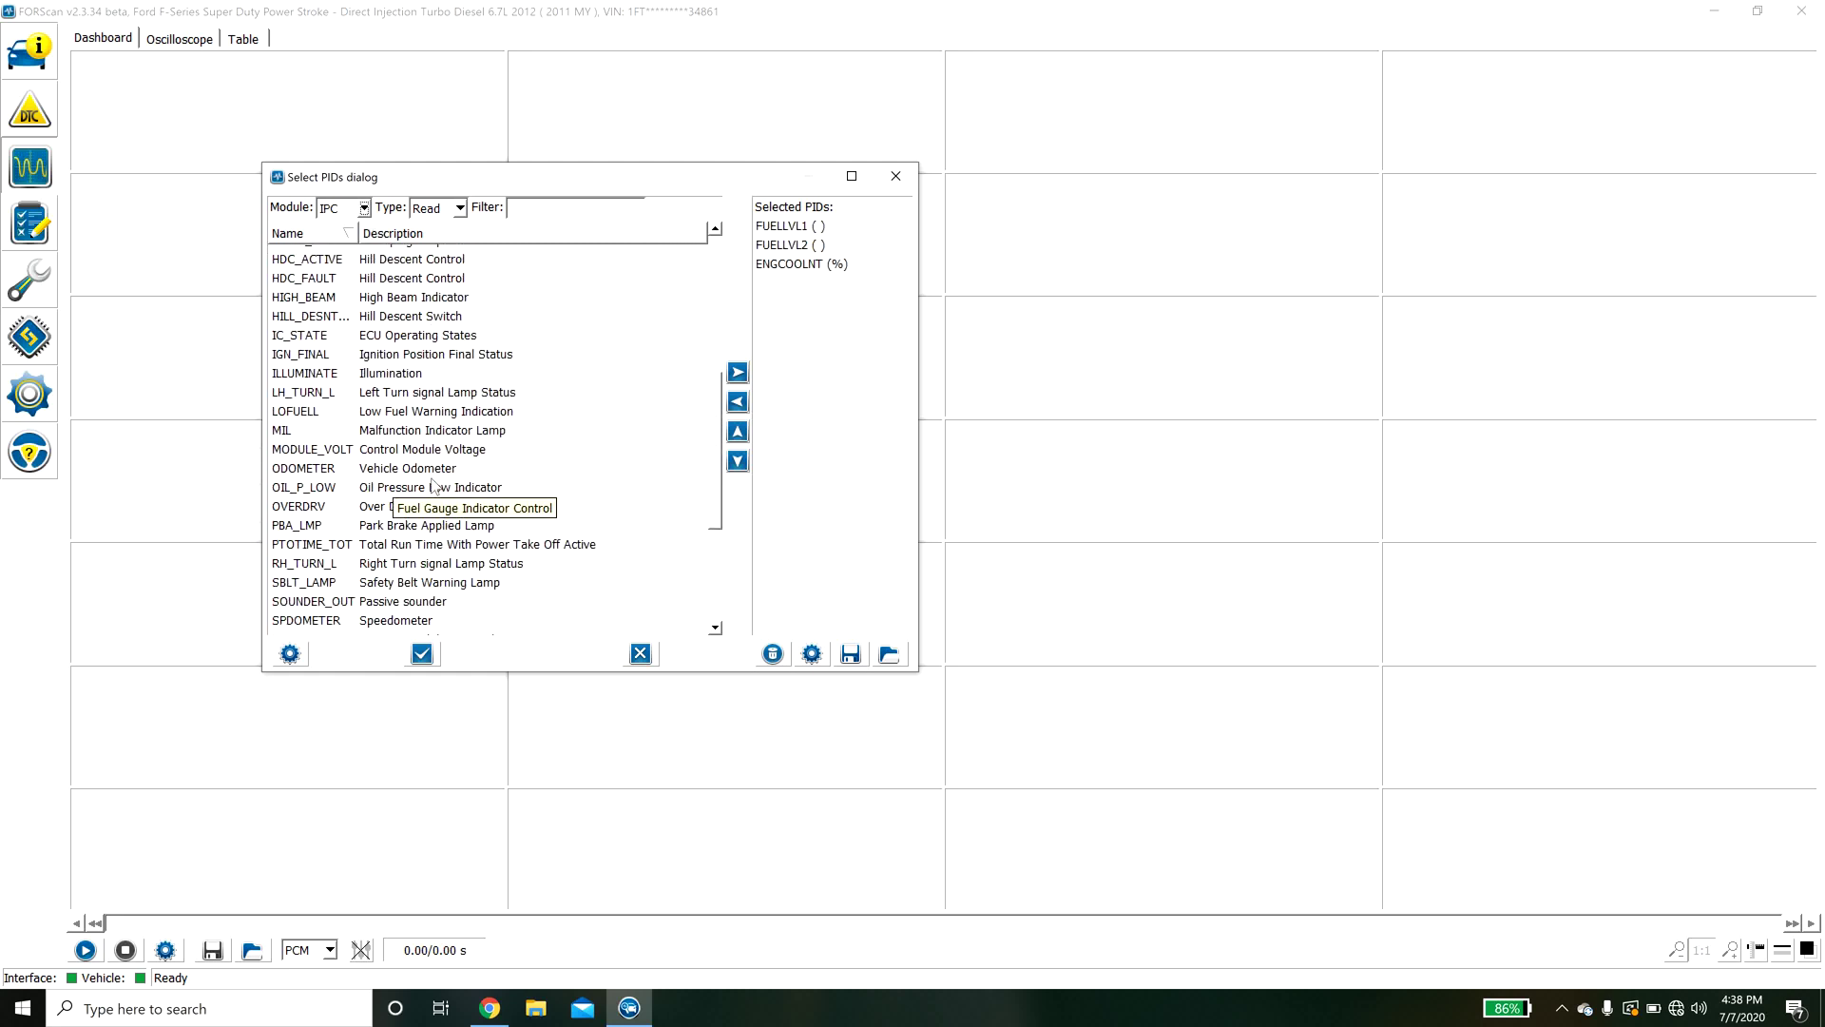
pyautogui.scroll(-2, 432, 484)
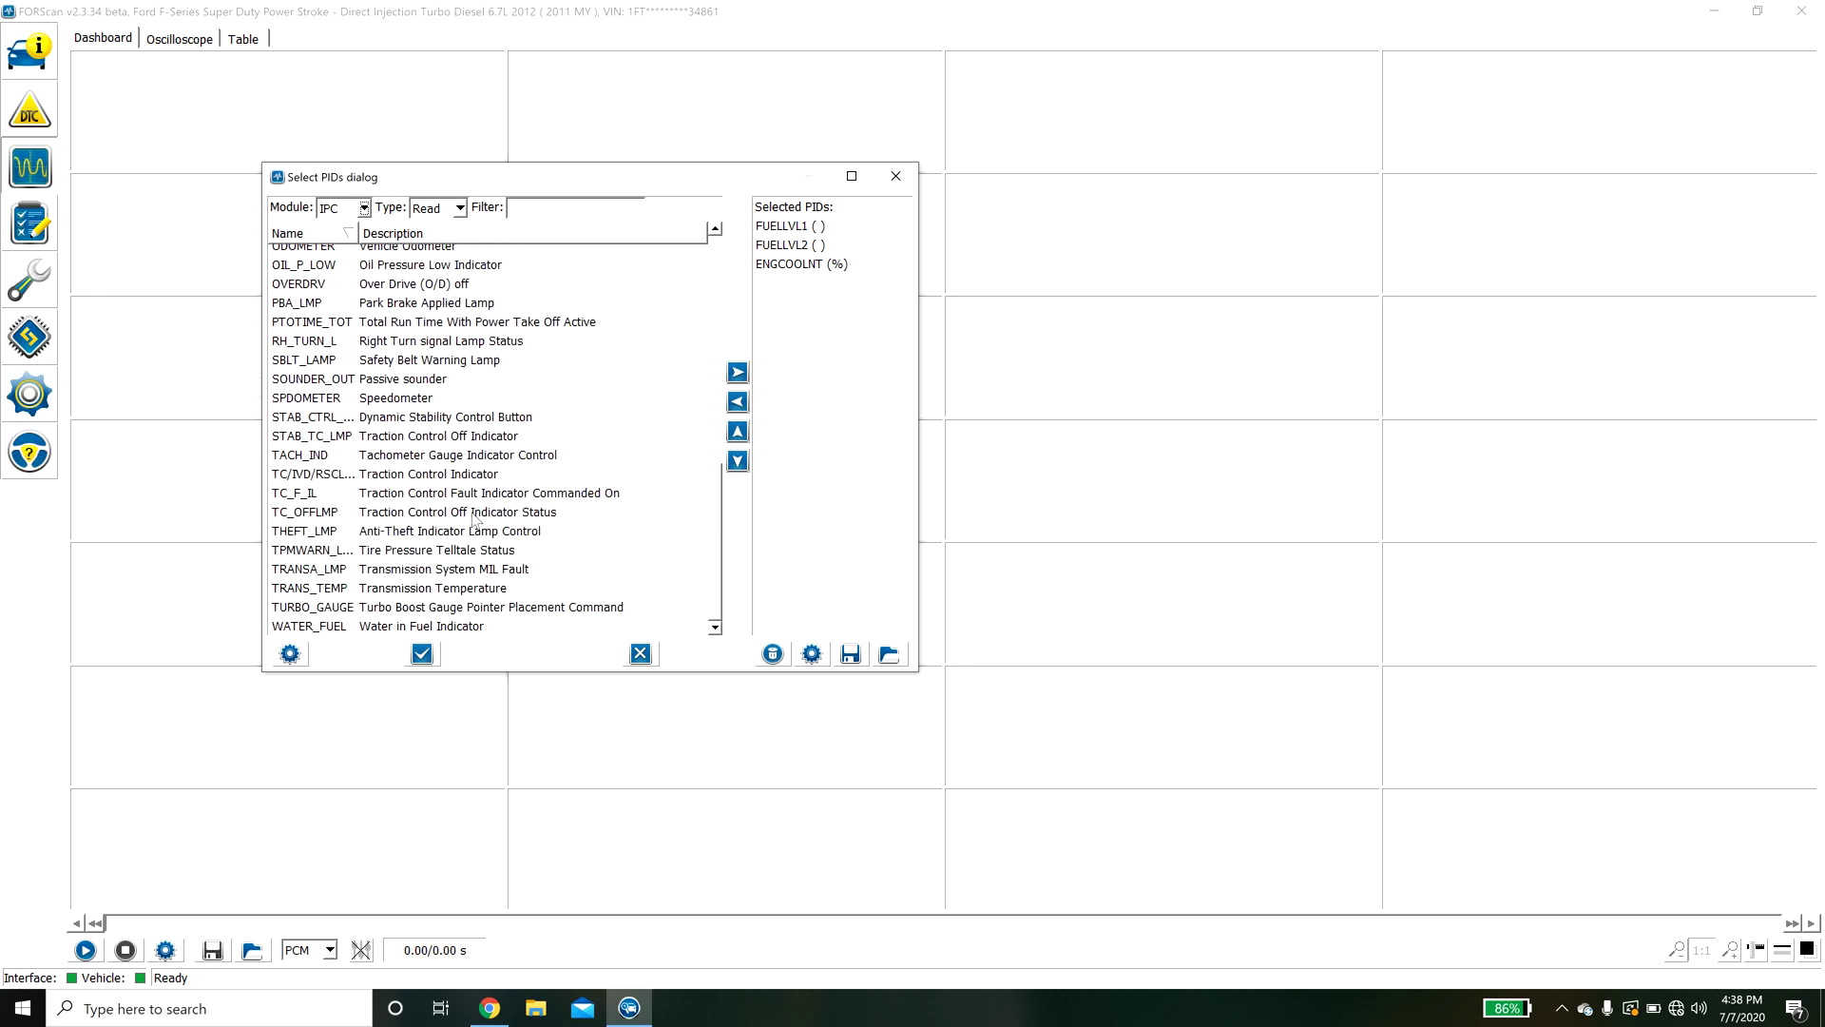
pyautogui.scroll(2, 472, 518)
pyautogui.scroll(6, 472, 518)
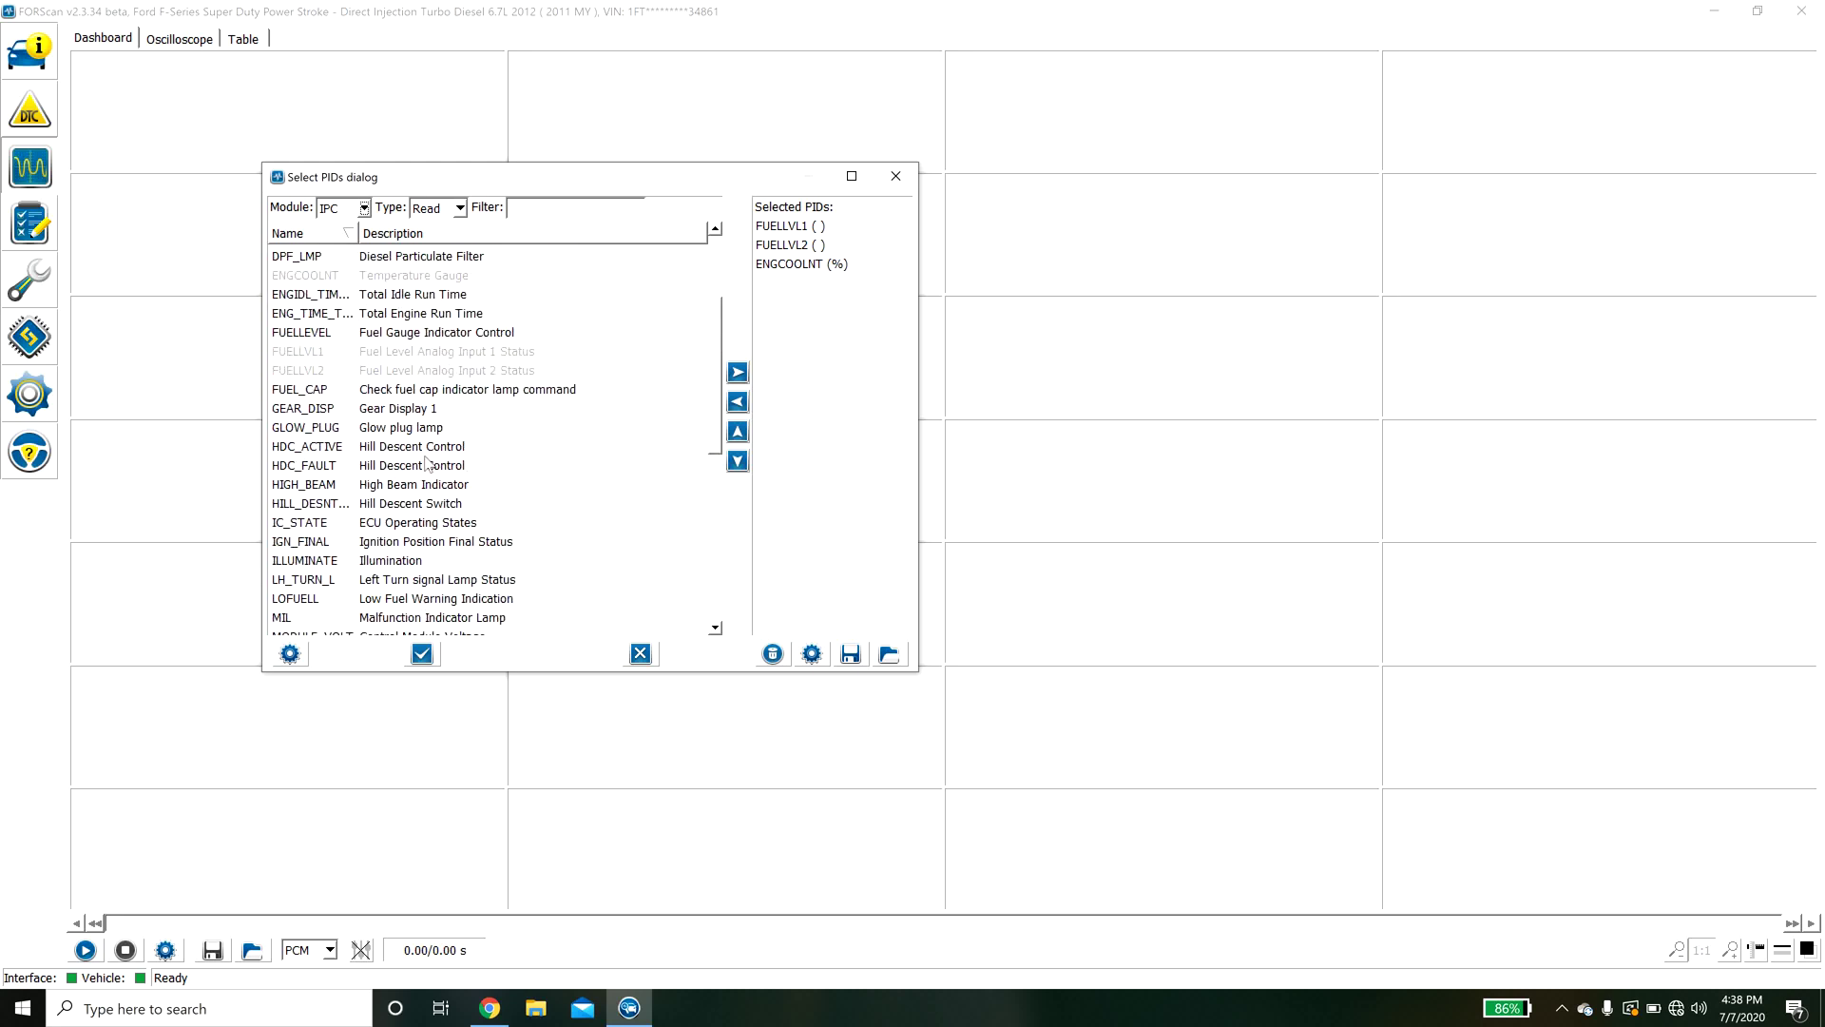
pyautogui.scroll(-2, 427, 463)
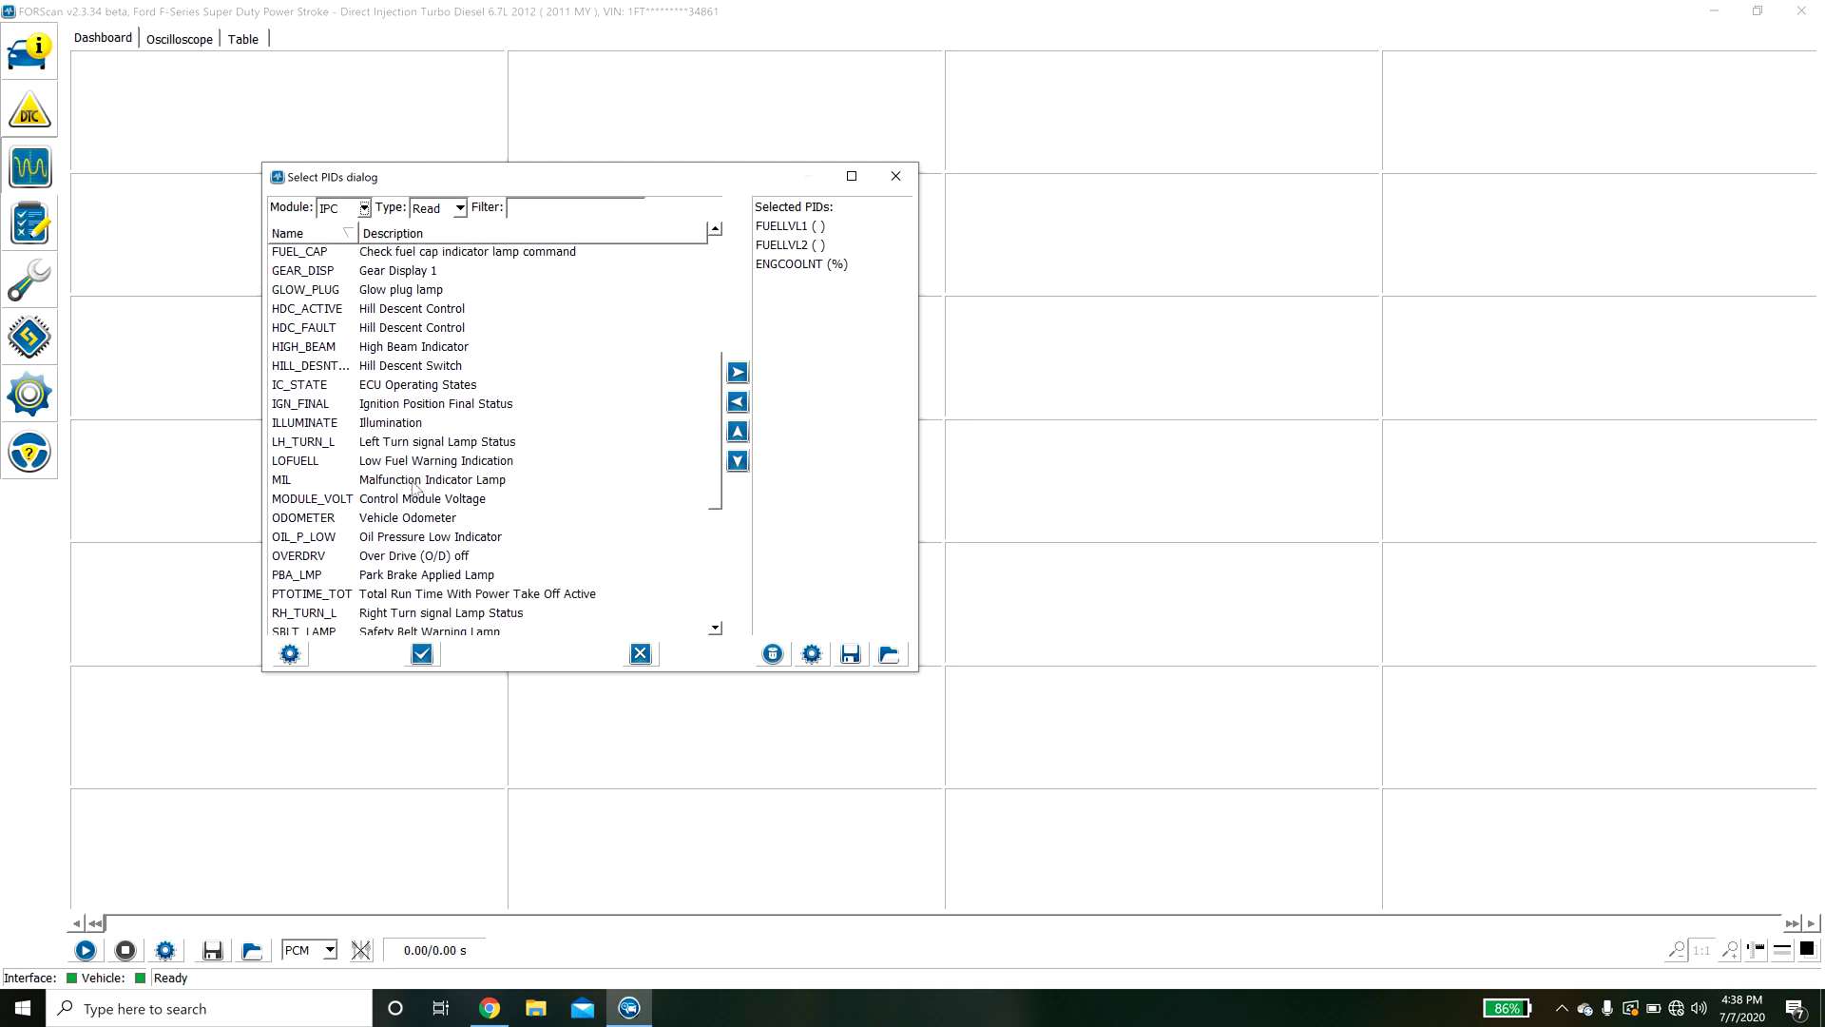
pyautogui.scroll(-1, 409, 494)
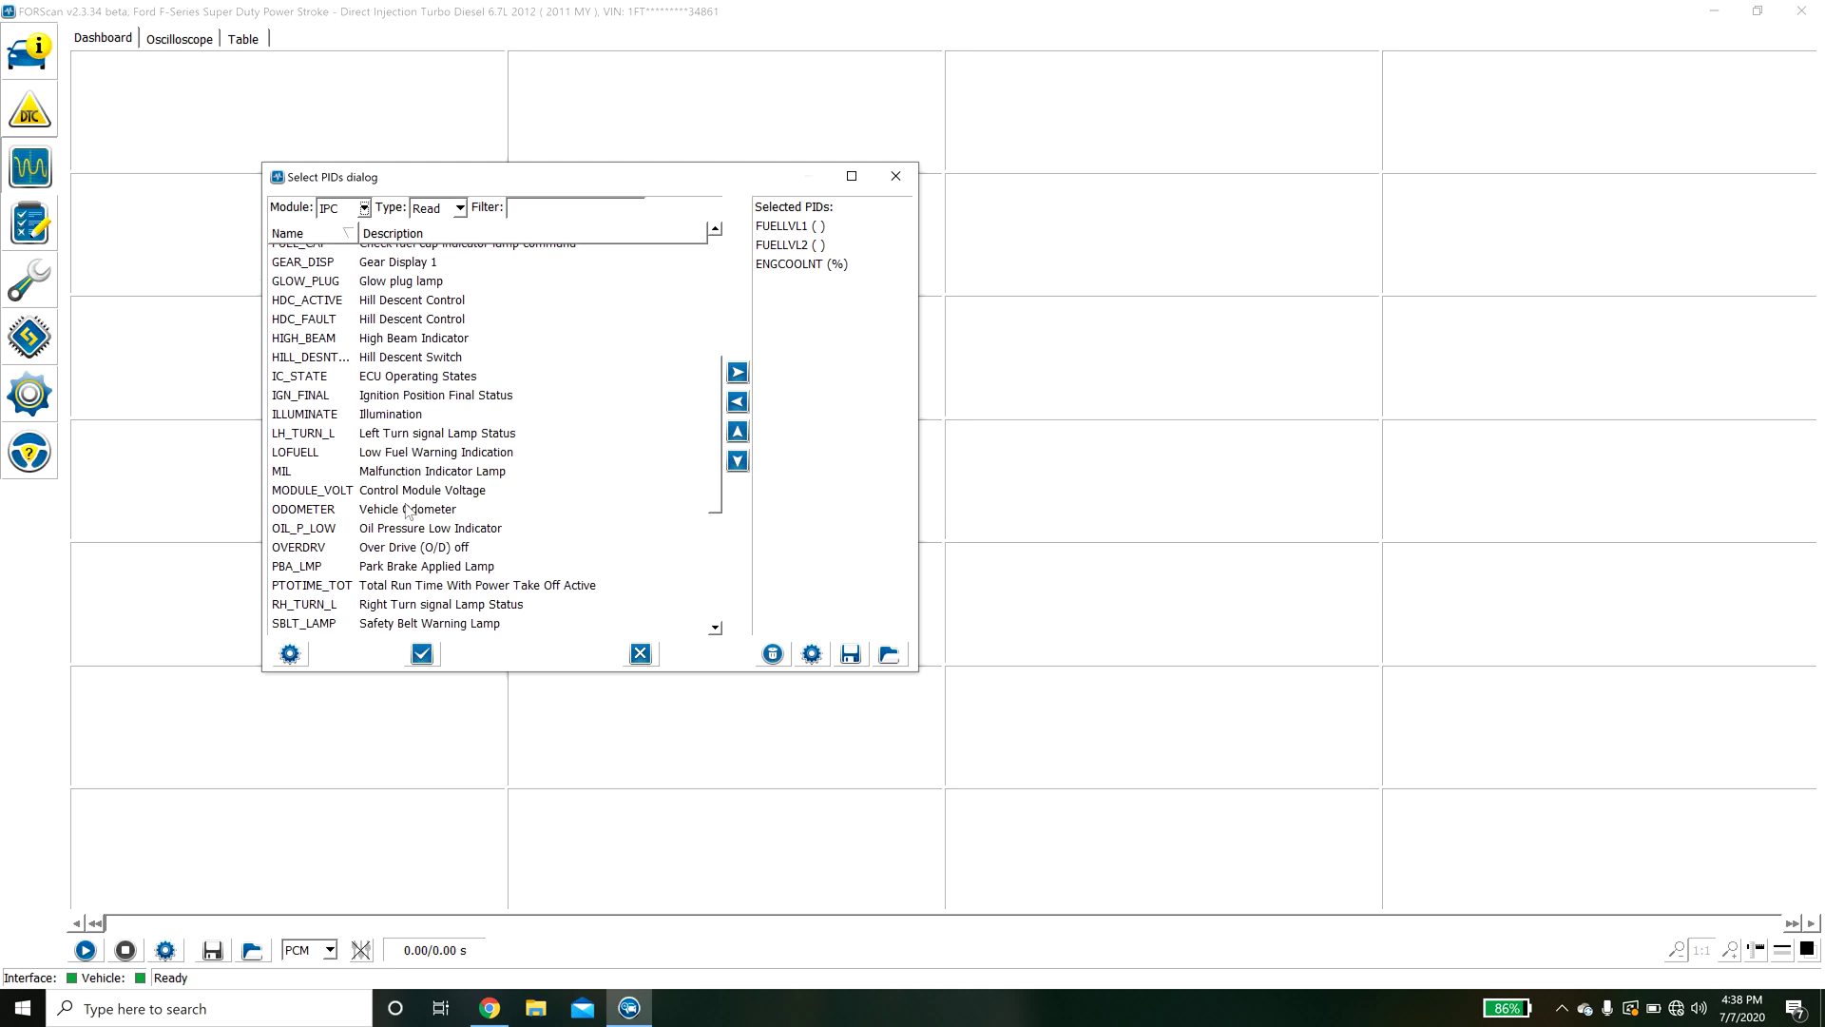
pyautogui.doubleClick(409, 512)
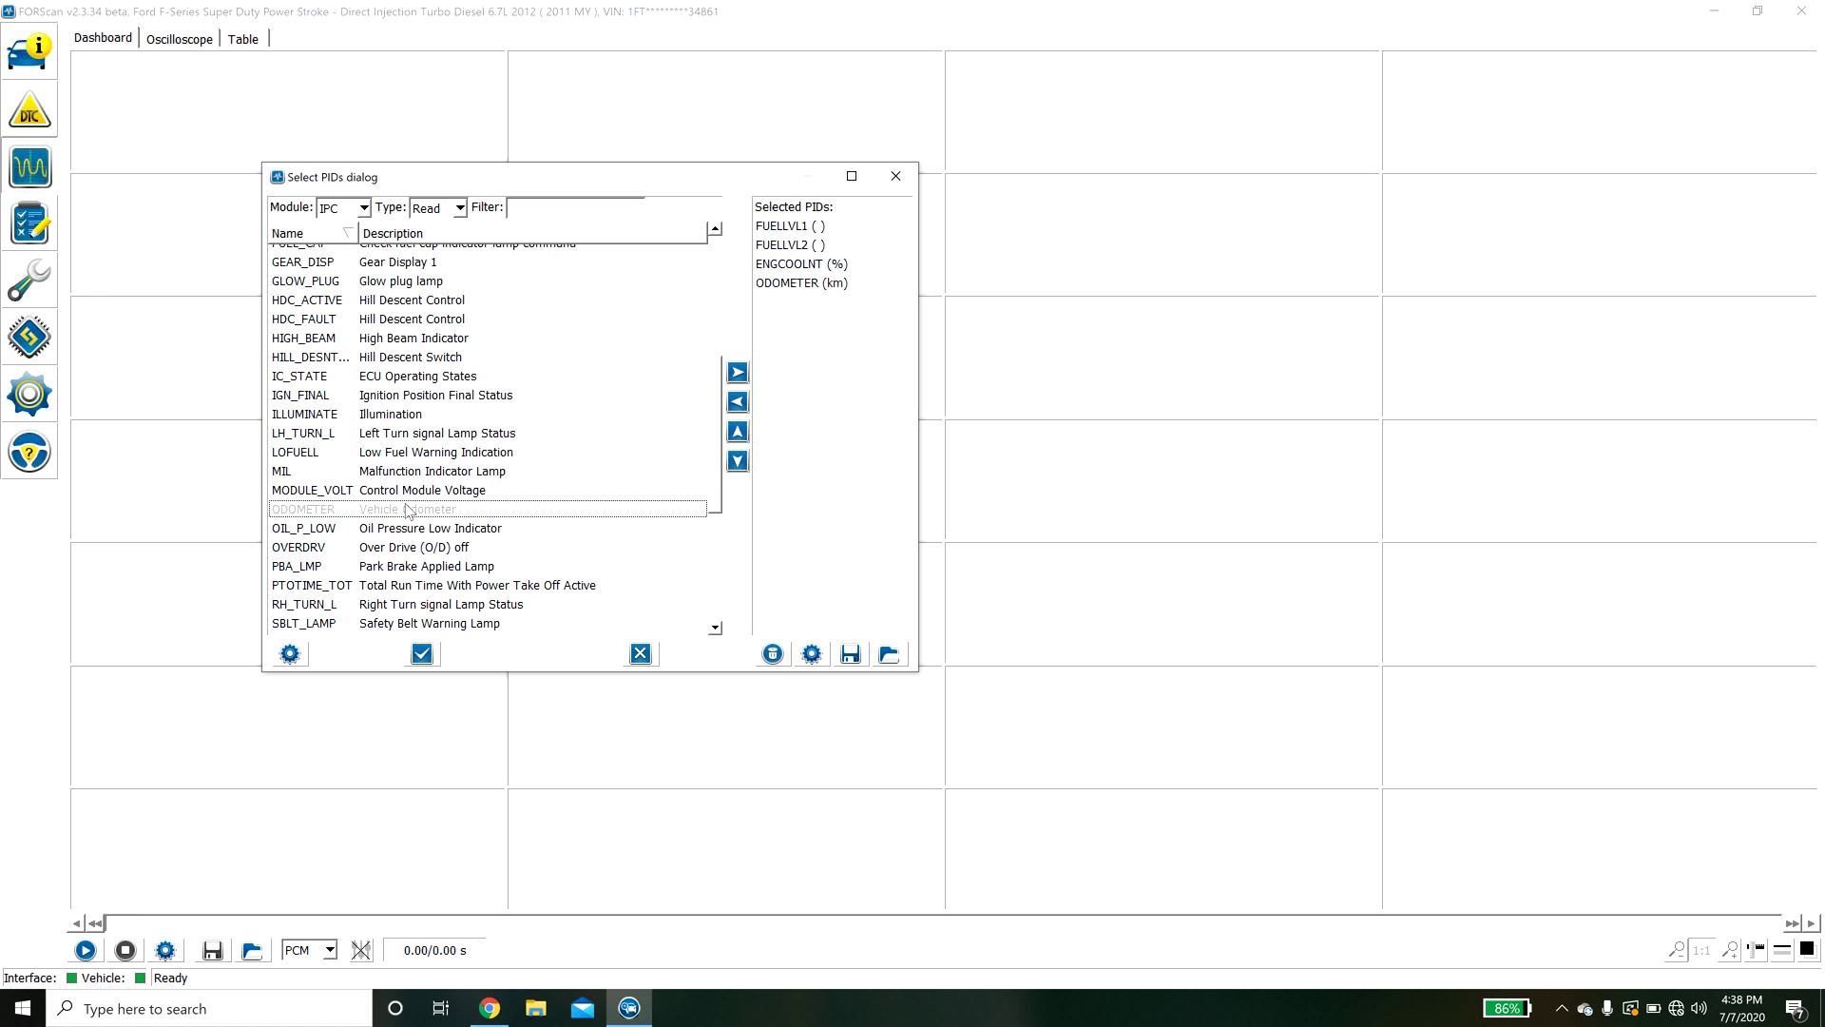
pyautogui.click(807, 284)
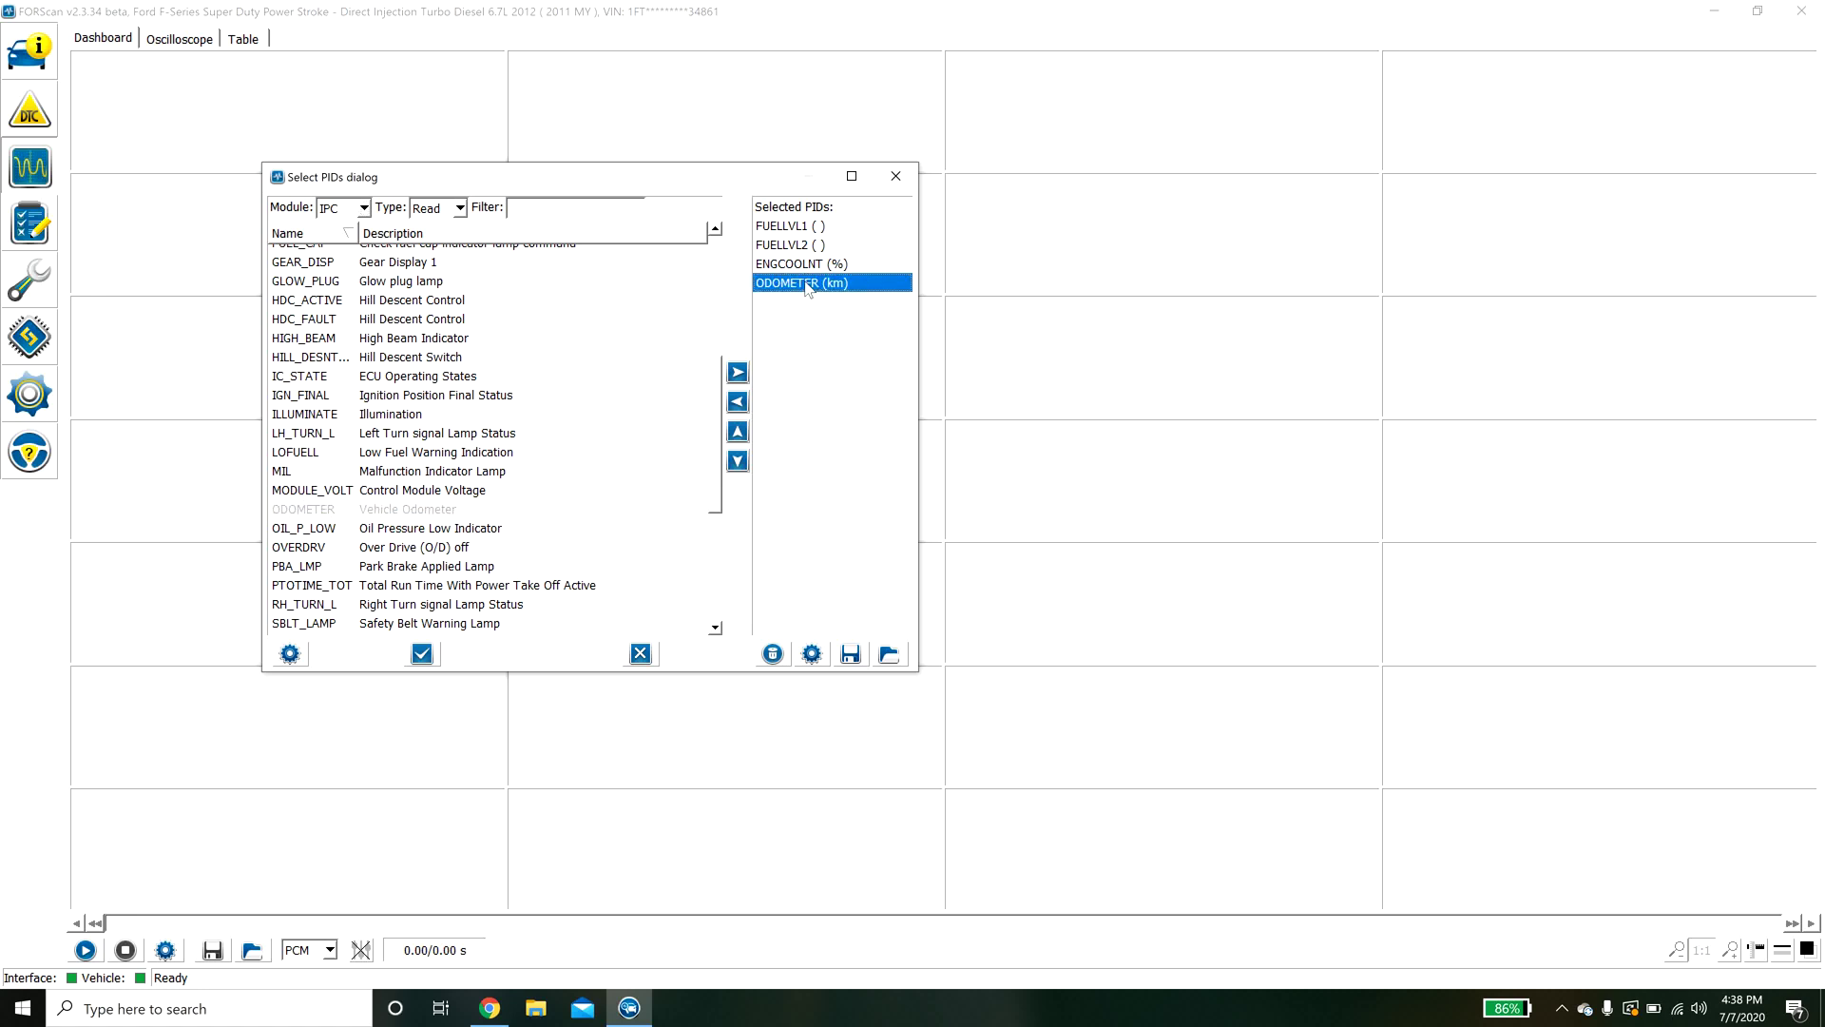
pyautogui.click(813, 228)
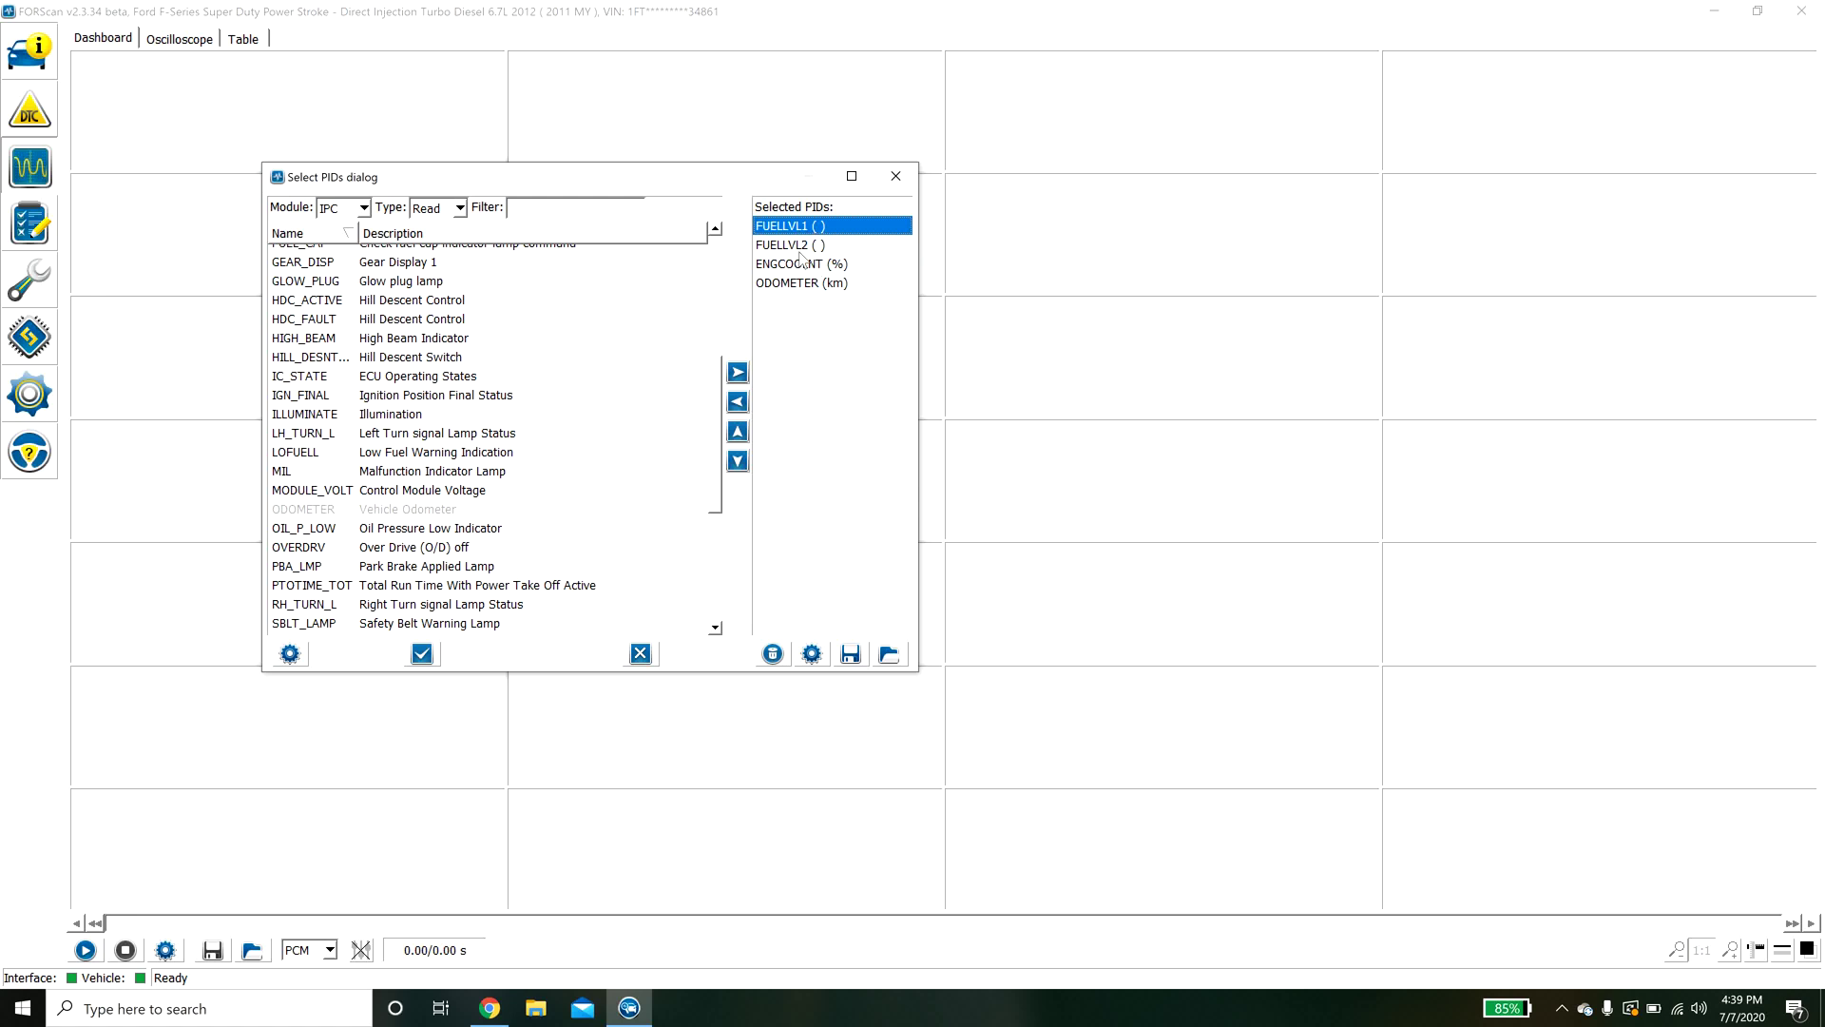
pyautogui.click(799, 249)
pyautogui.click(805, 266)
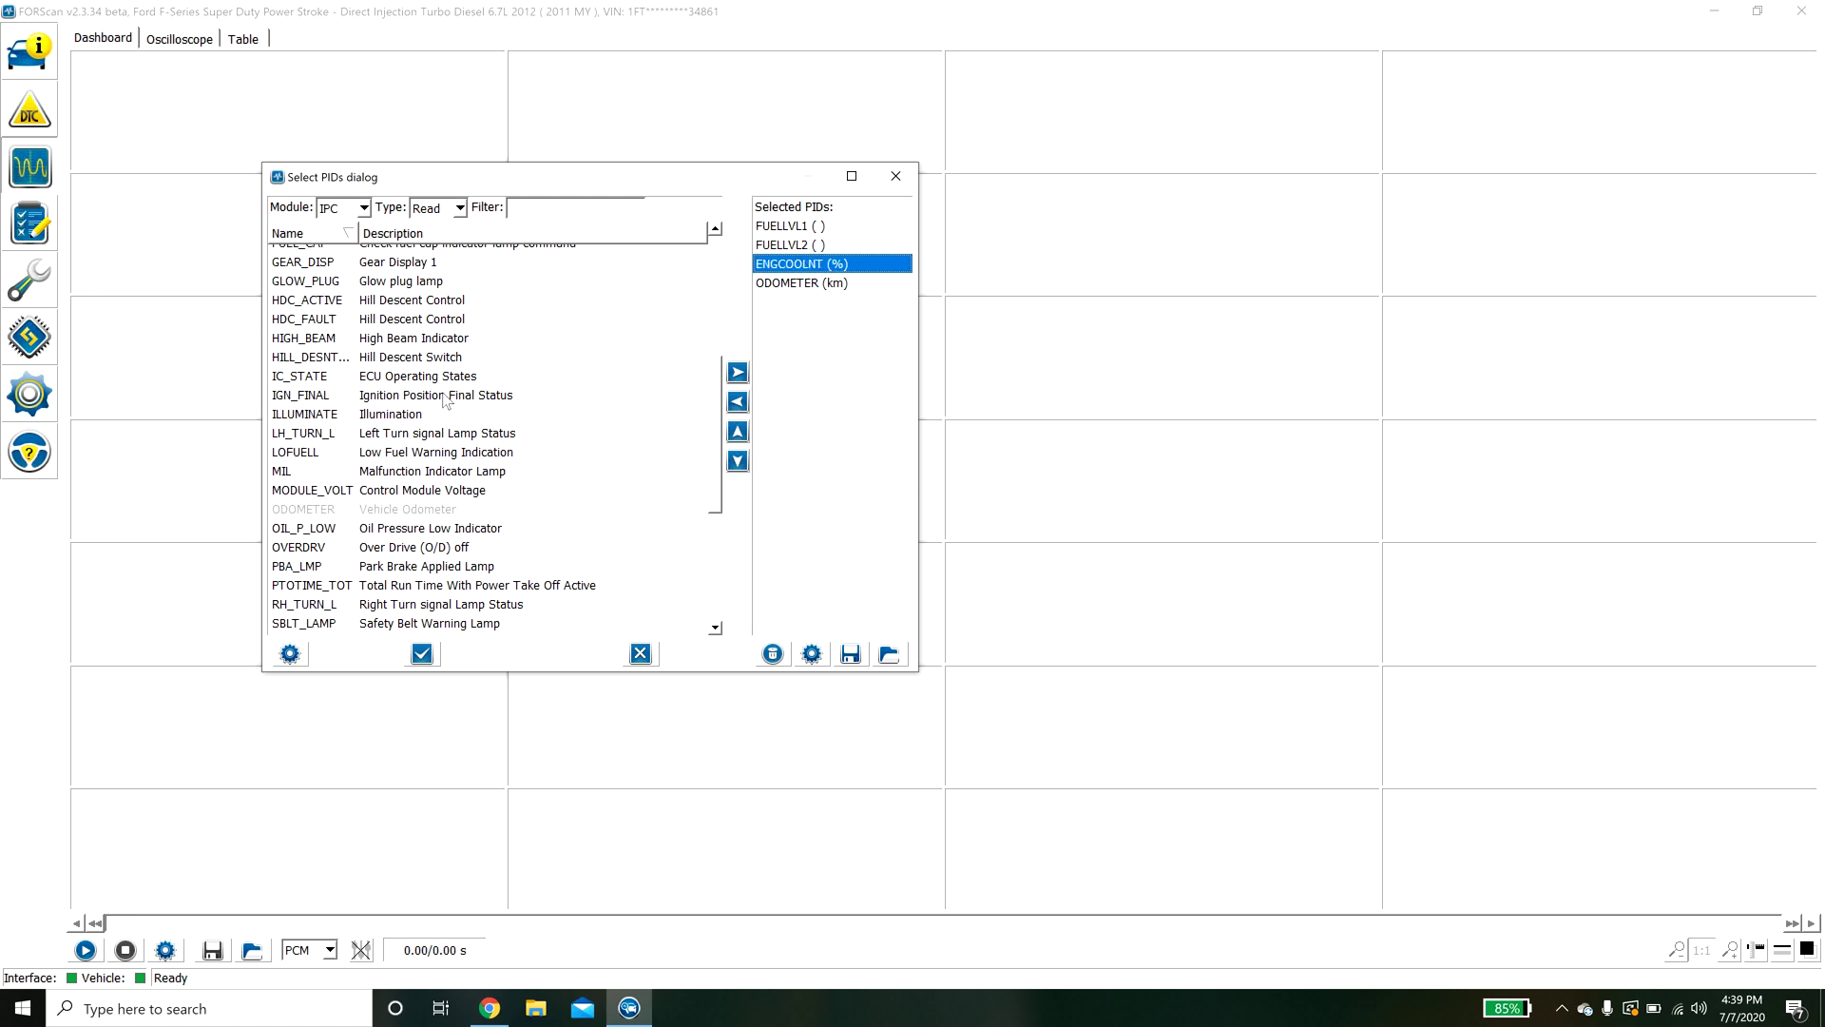
# Step: Add SBLT_LAMP and SPDOMETER, then confirm the six-PID selection
pyautogui.scroll(-2, 444, 399)
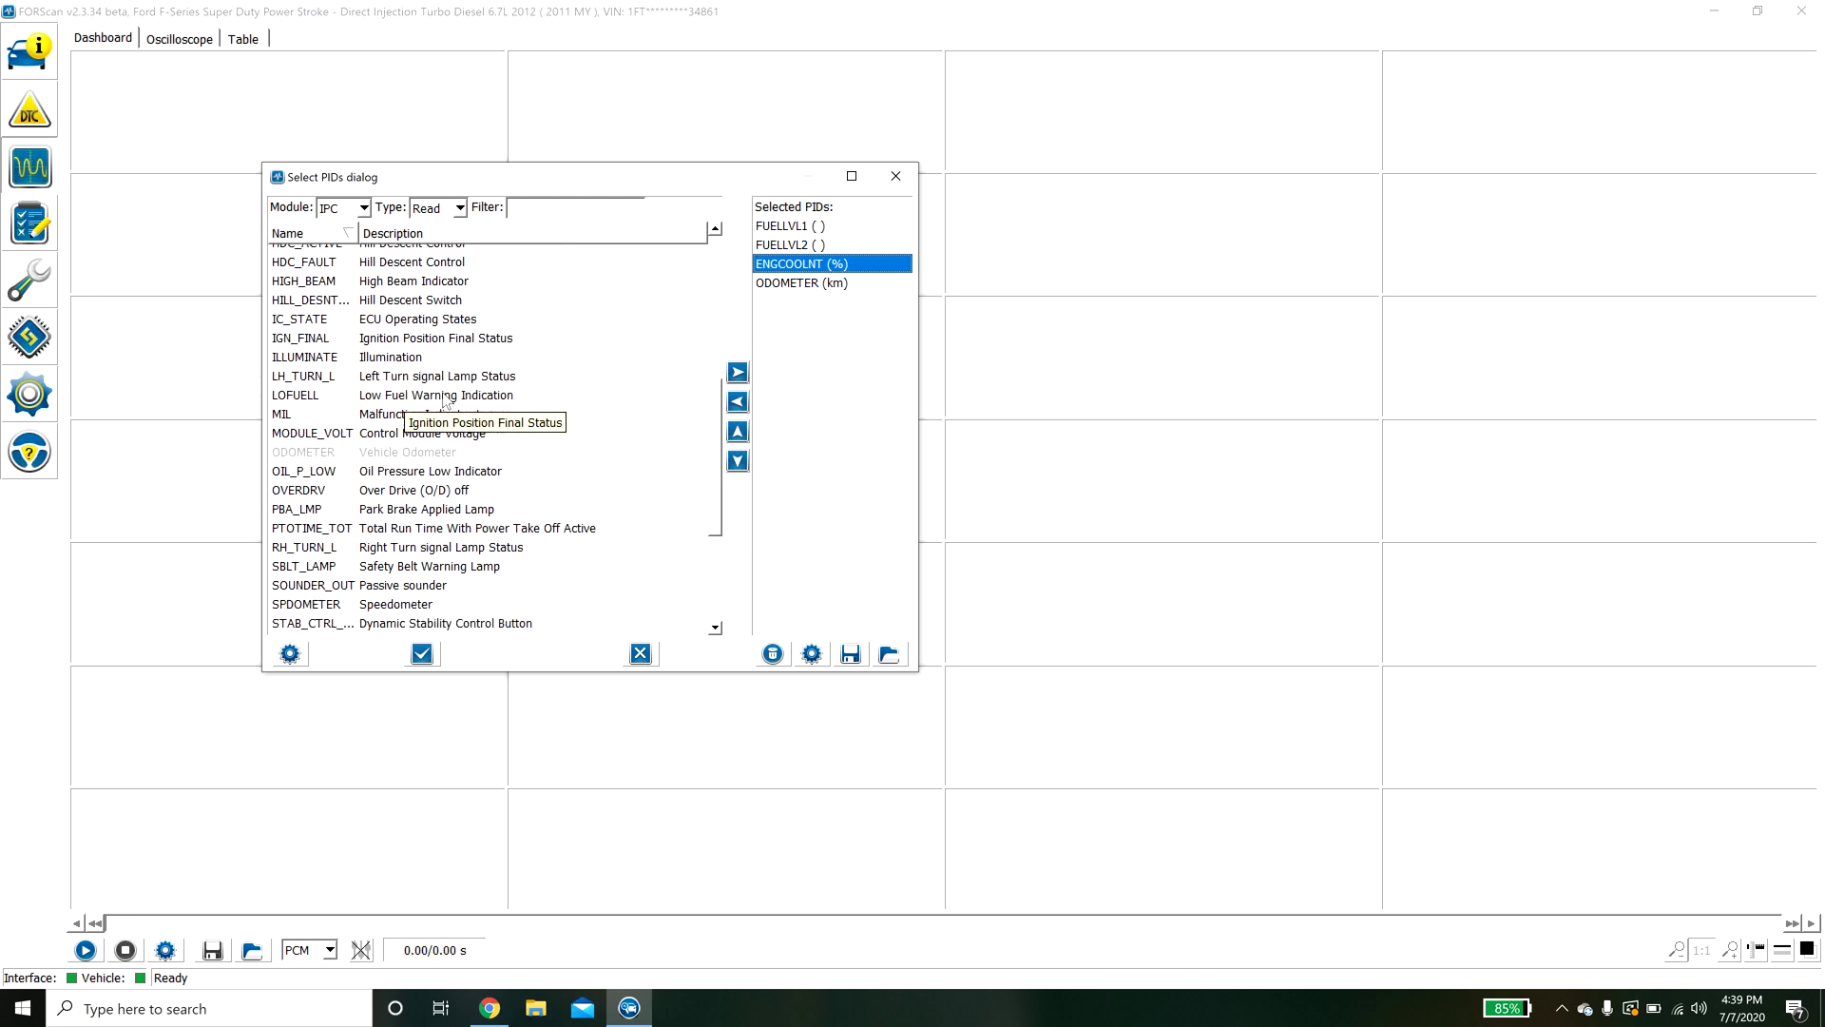
pyautogui.scroll(-1, 444, 399)
pyautogui.scroll(-1, 444, 399)
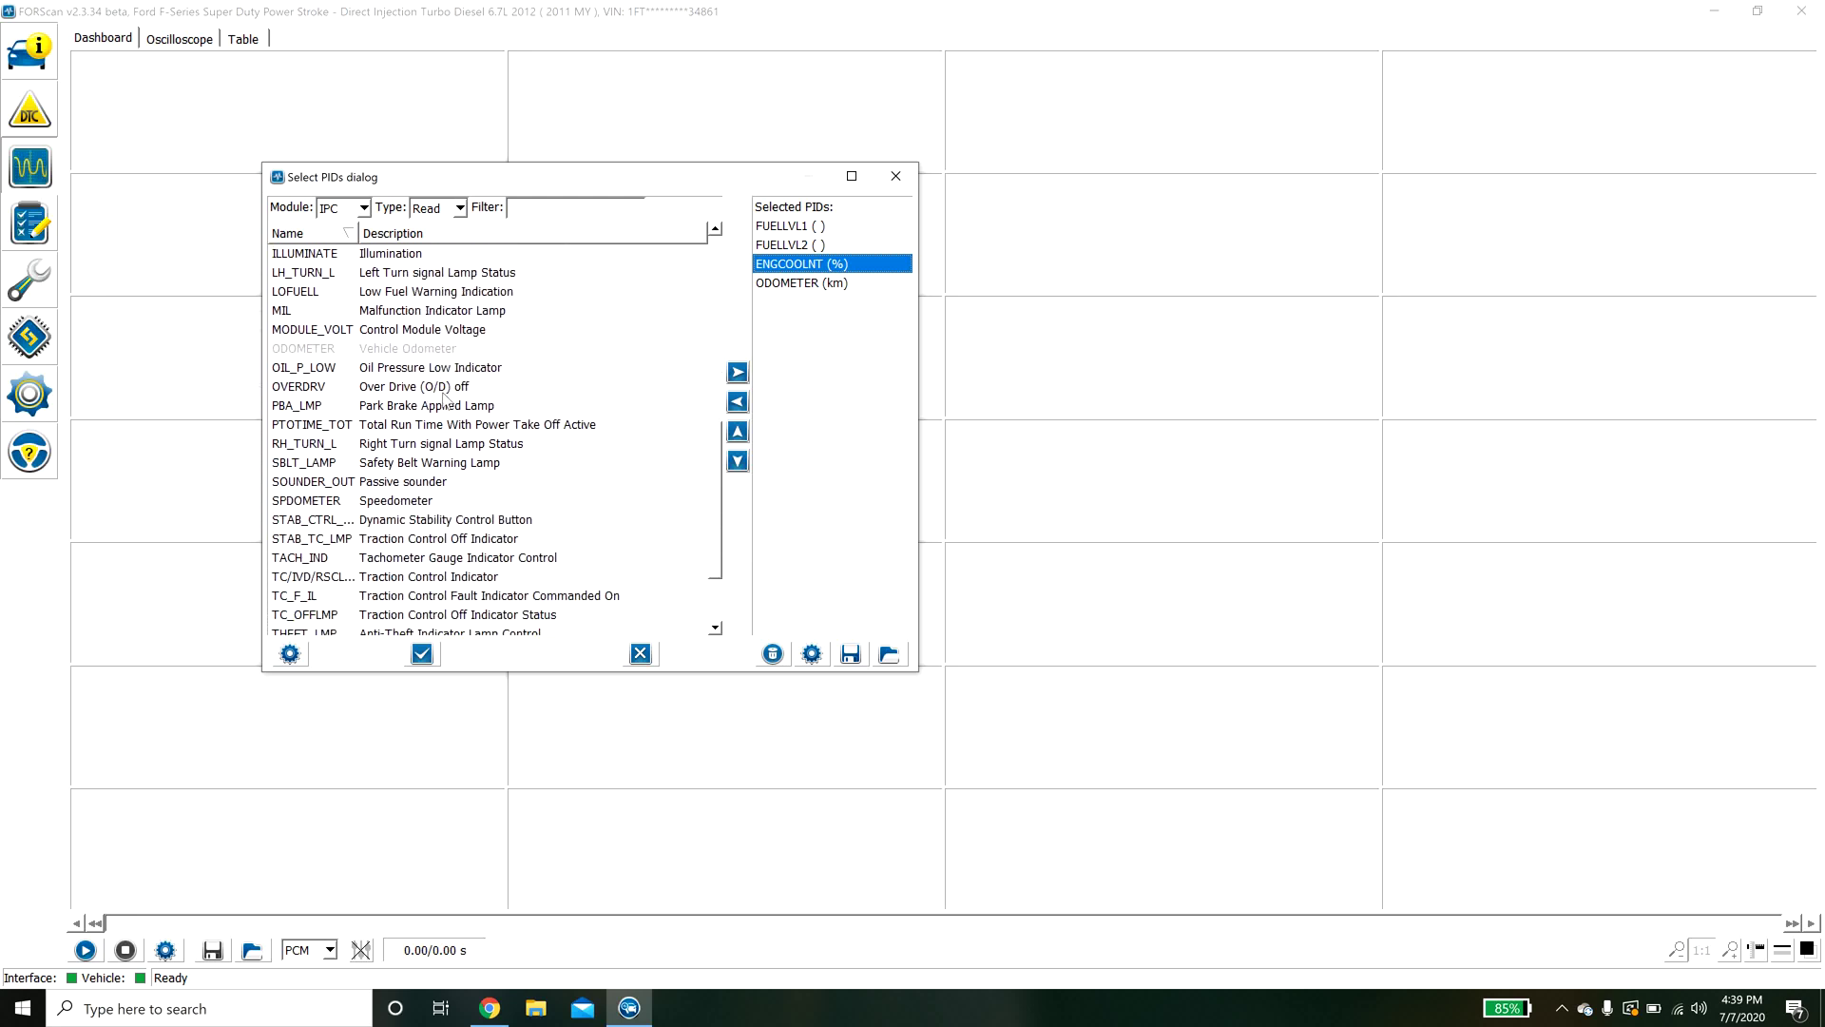
pyautogui.doubleClick(444, 464)
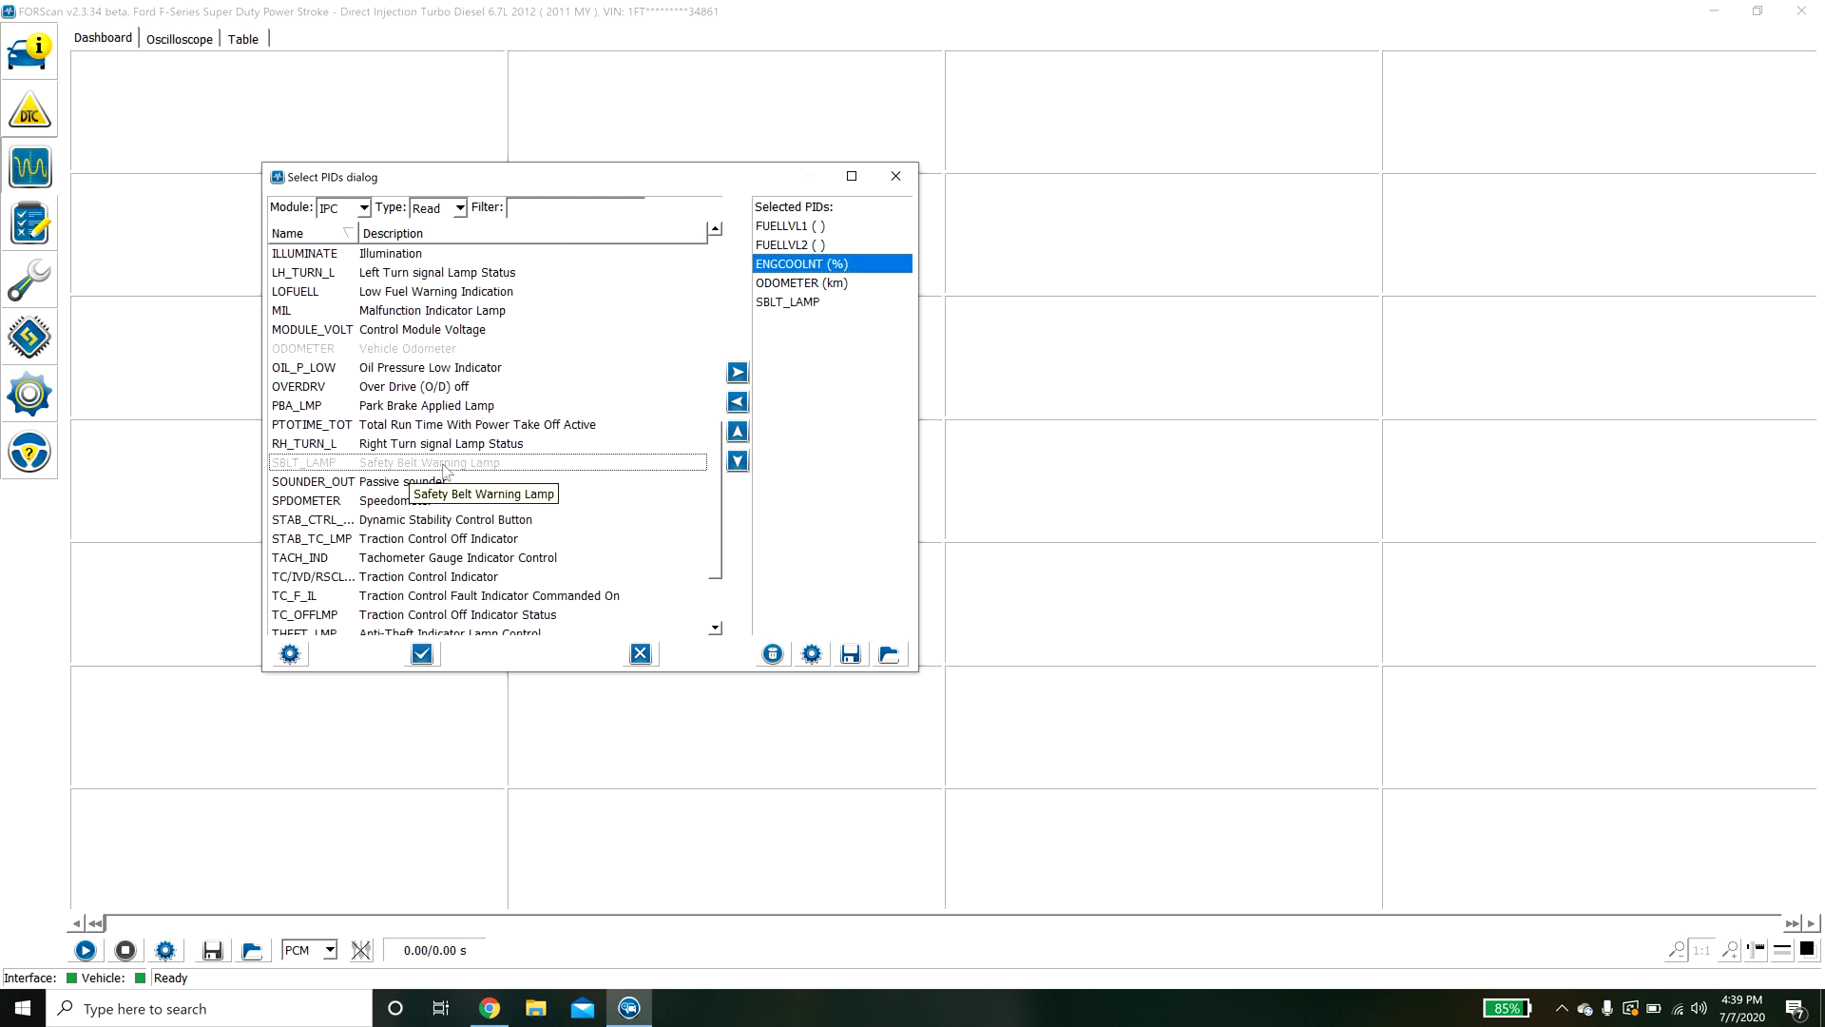
pyautogui.doubleClick(374, 501)
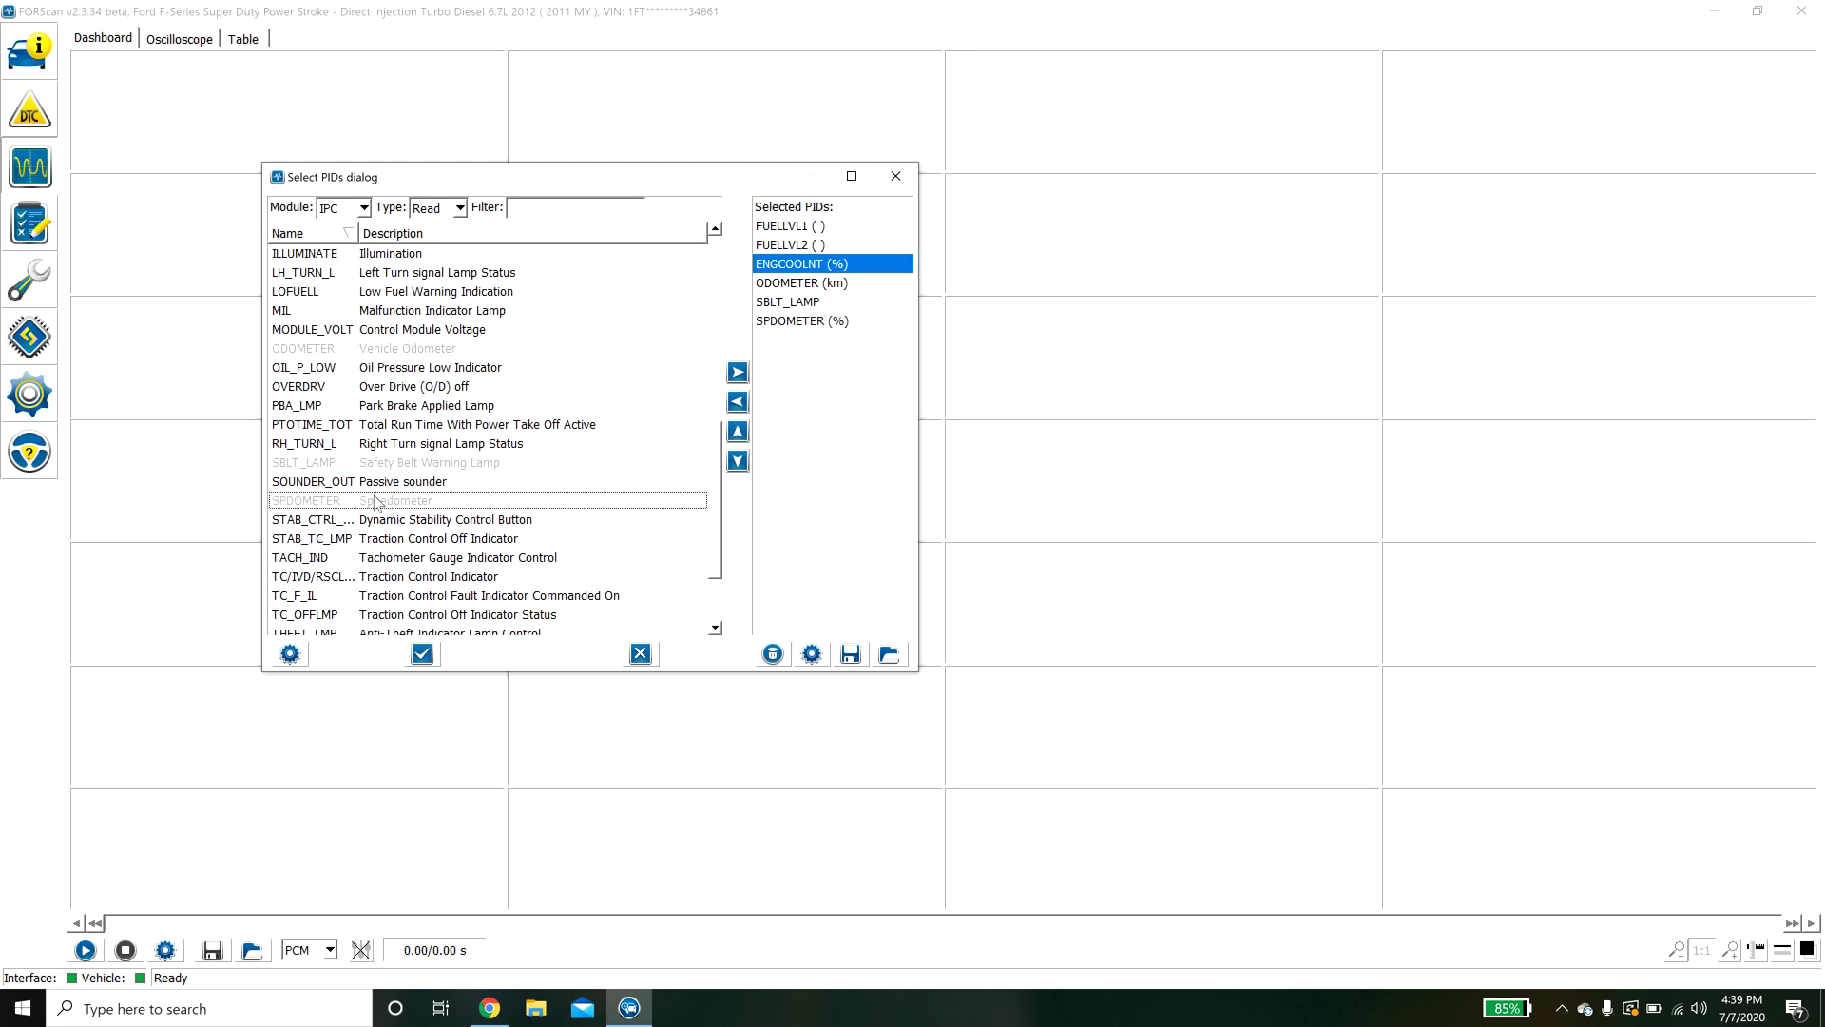
pyautogui.click(421, 656)
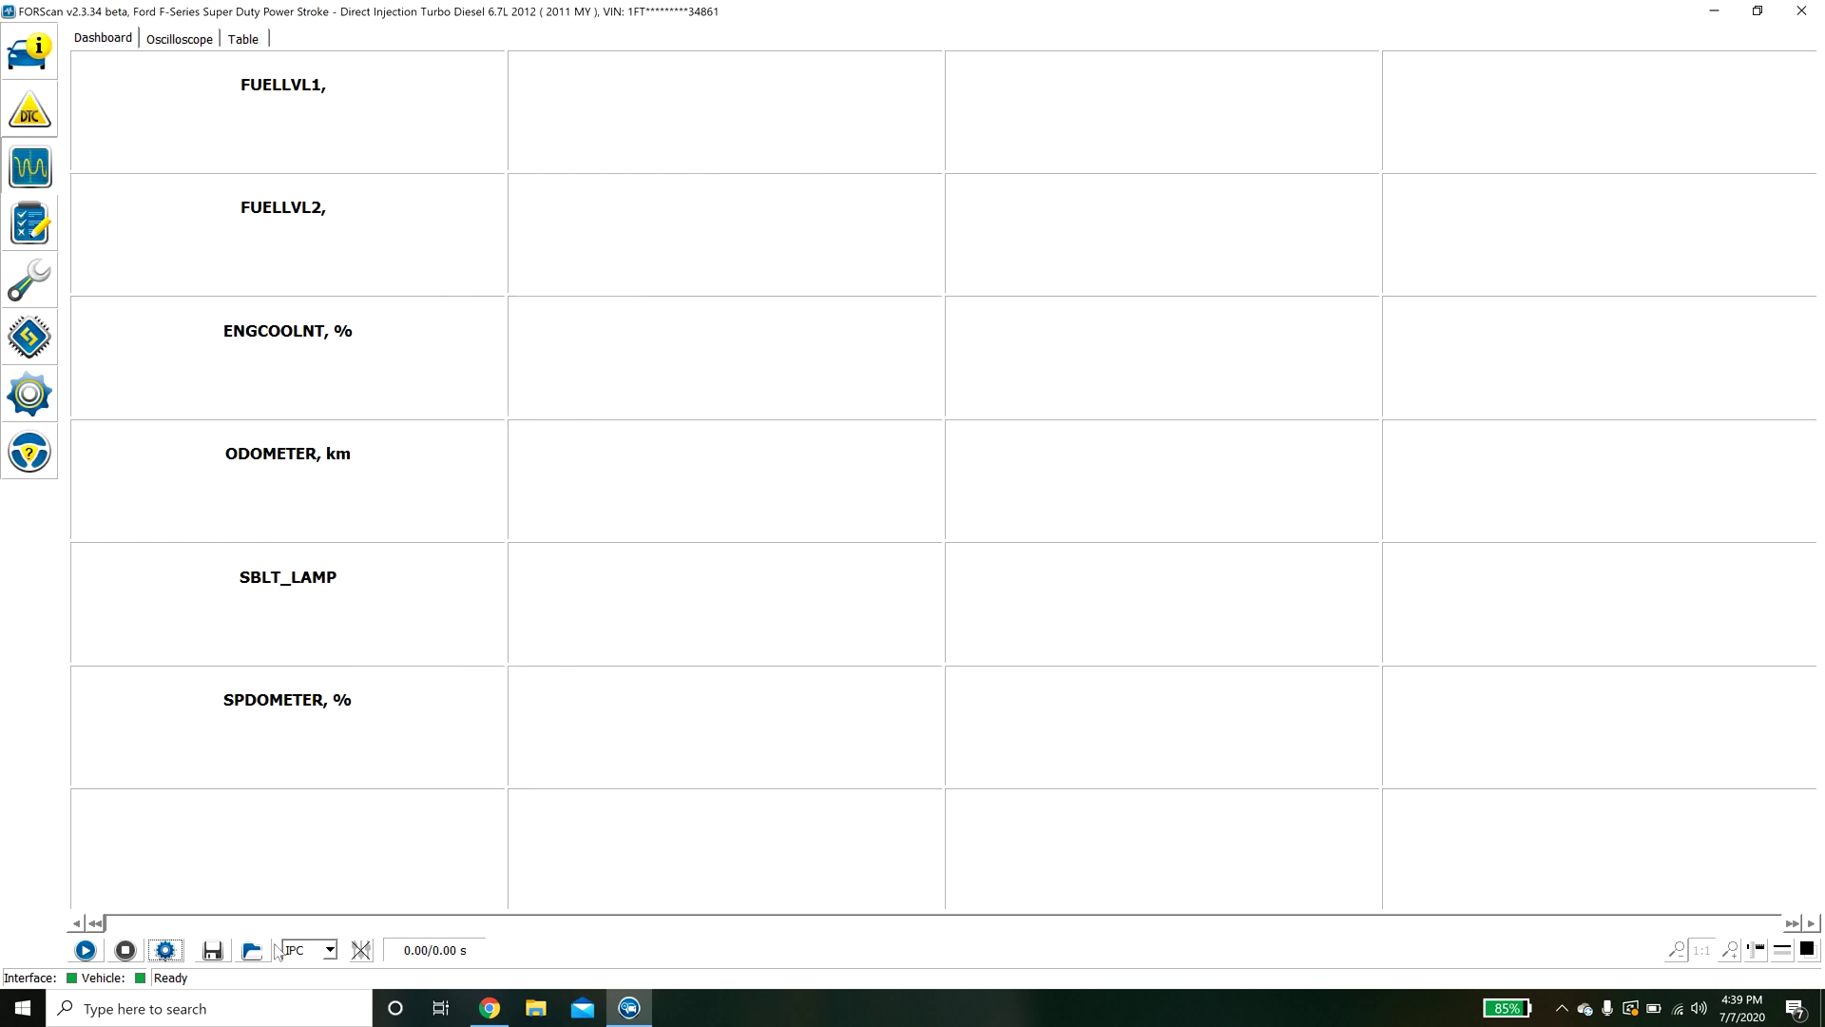
# Step: Start streaming live values to the six gauges, e.g. ODOMETER 244982.7 km
pyautogui.click(86, 950)
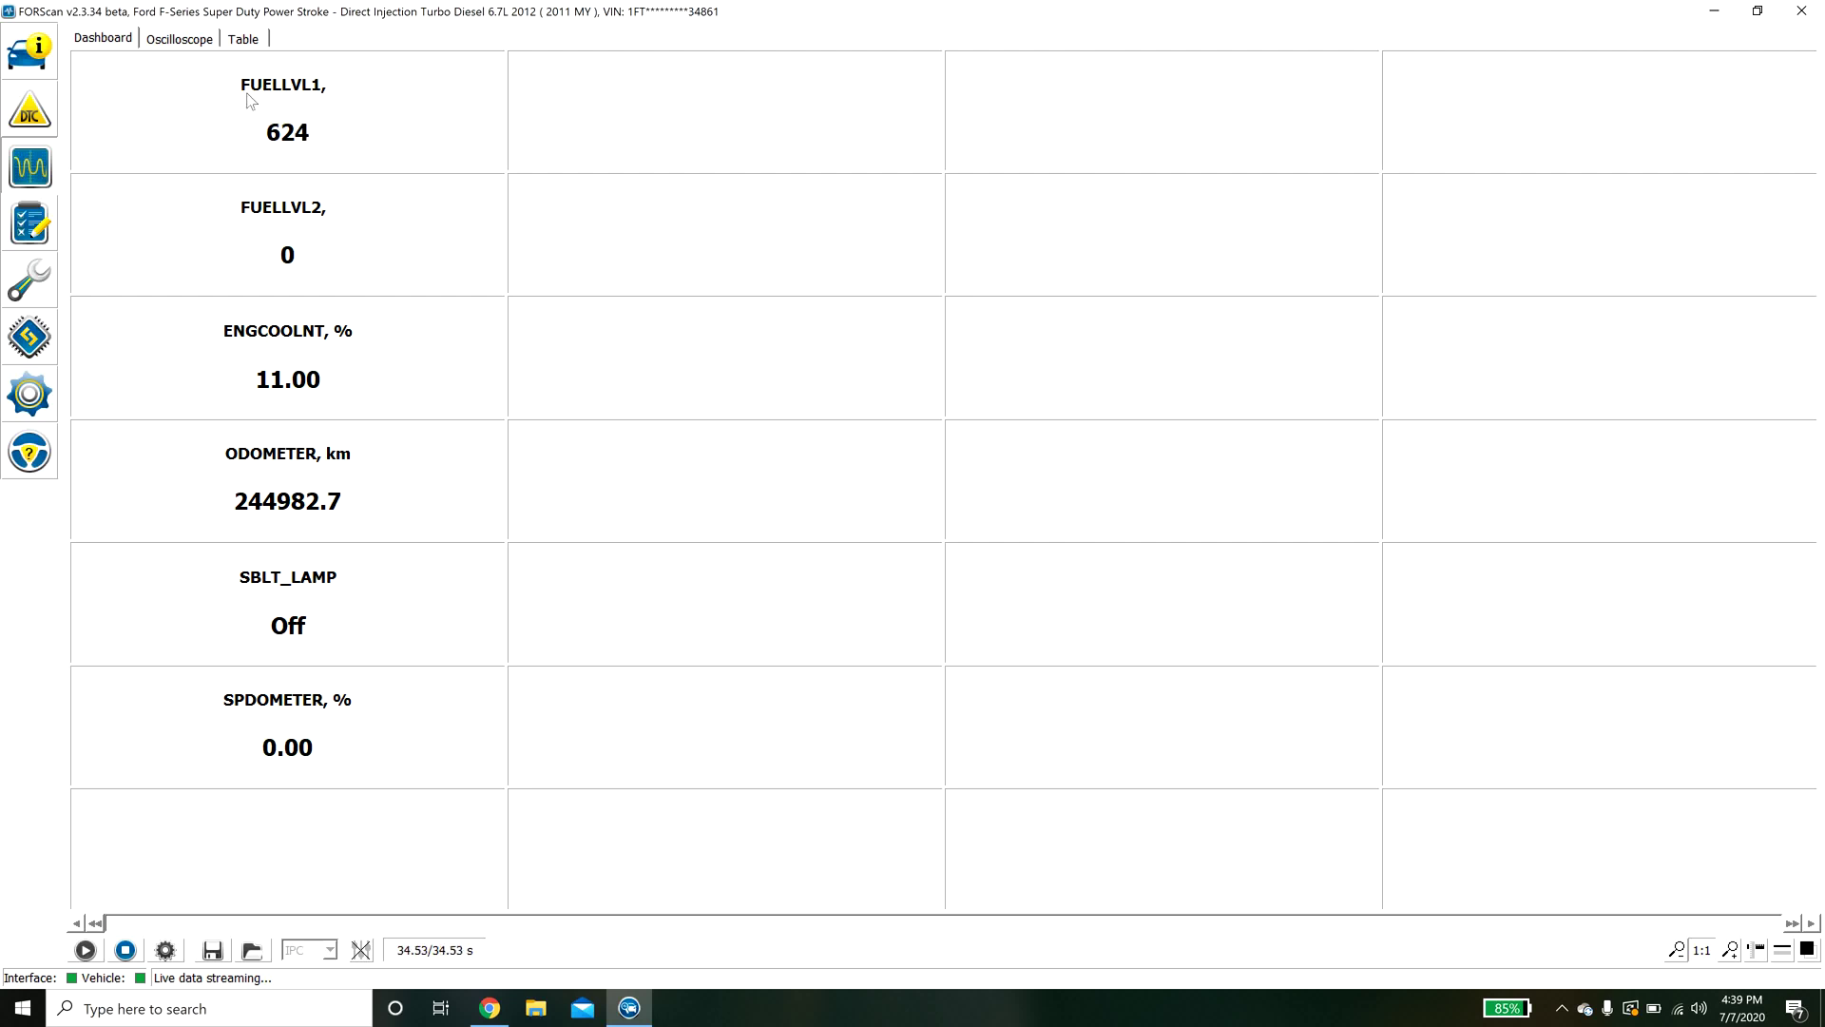
# Step: View the data as oscilloscope graphs, cancel the save dialog, and return to the gauges
pyautogui.click(187, 39)
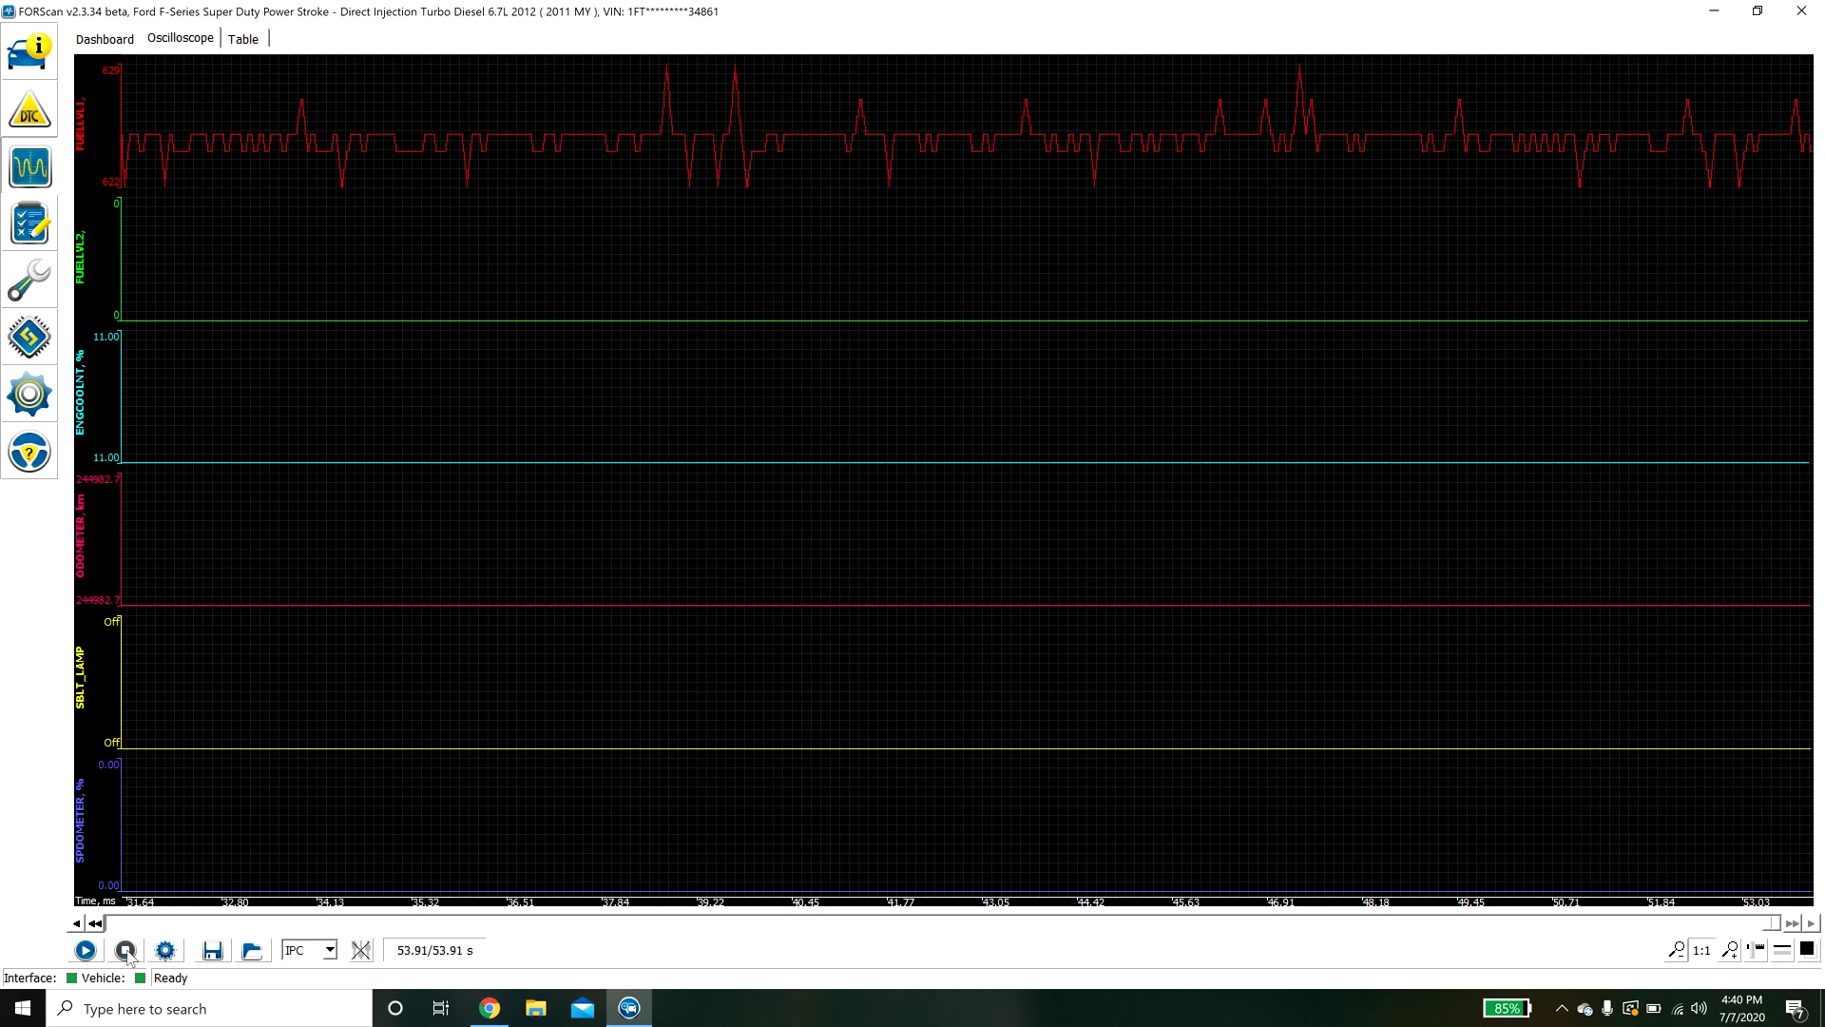
pyautogui.click(212, 949)
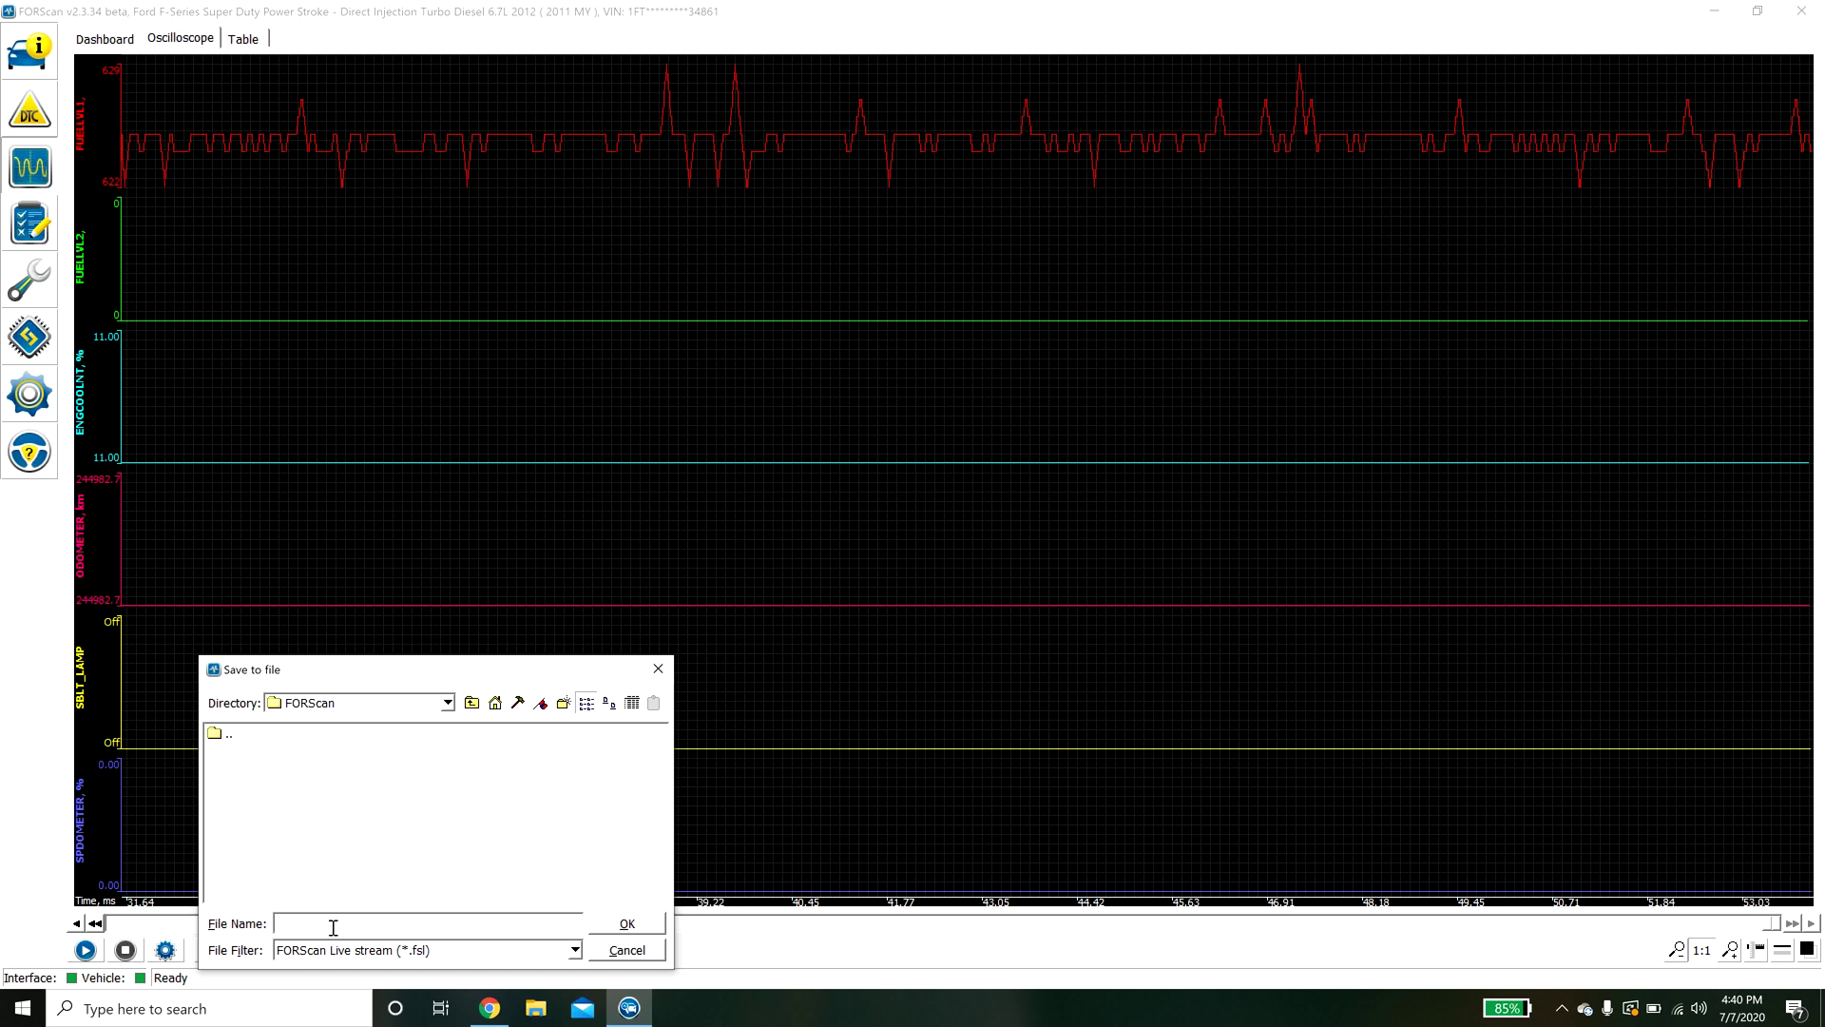
pyautogui.click(658, 668)
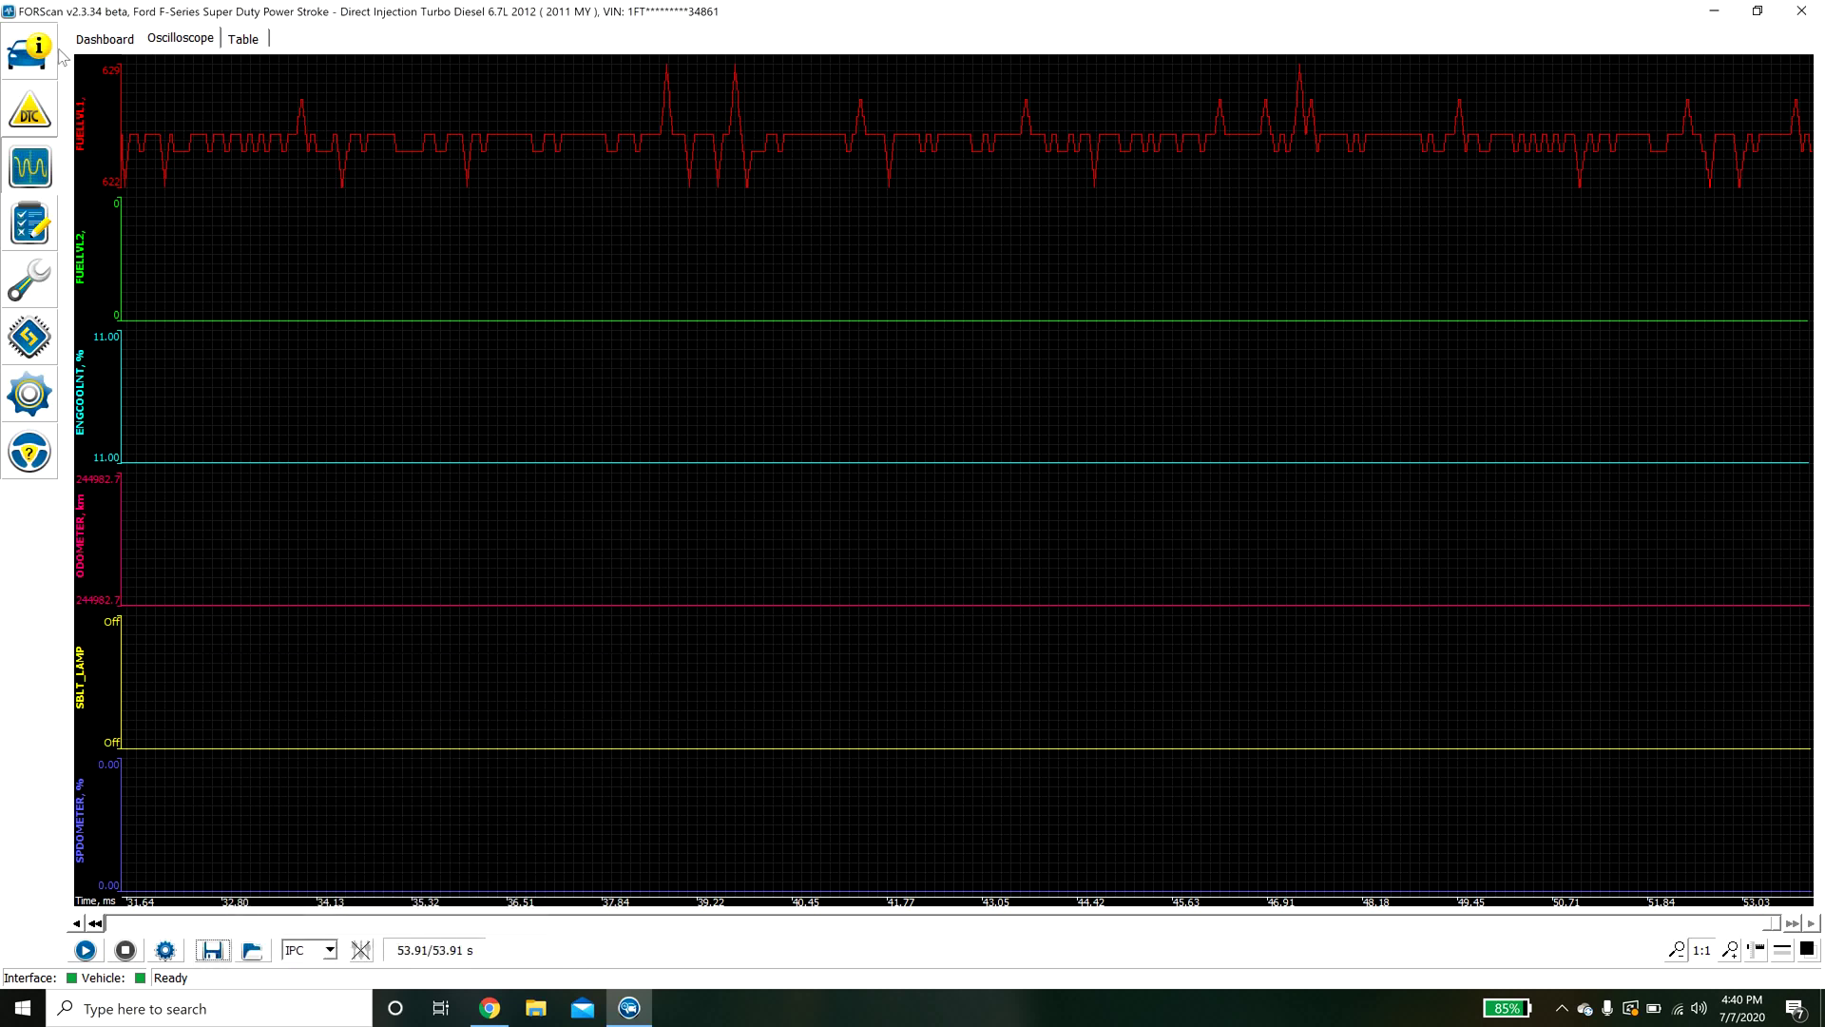
pyautogui.click(103, 39)
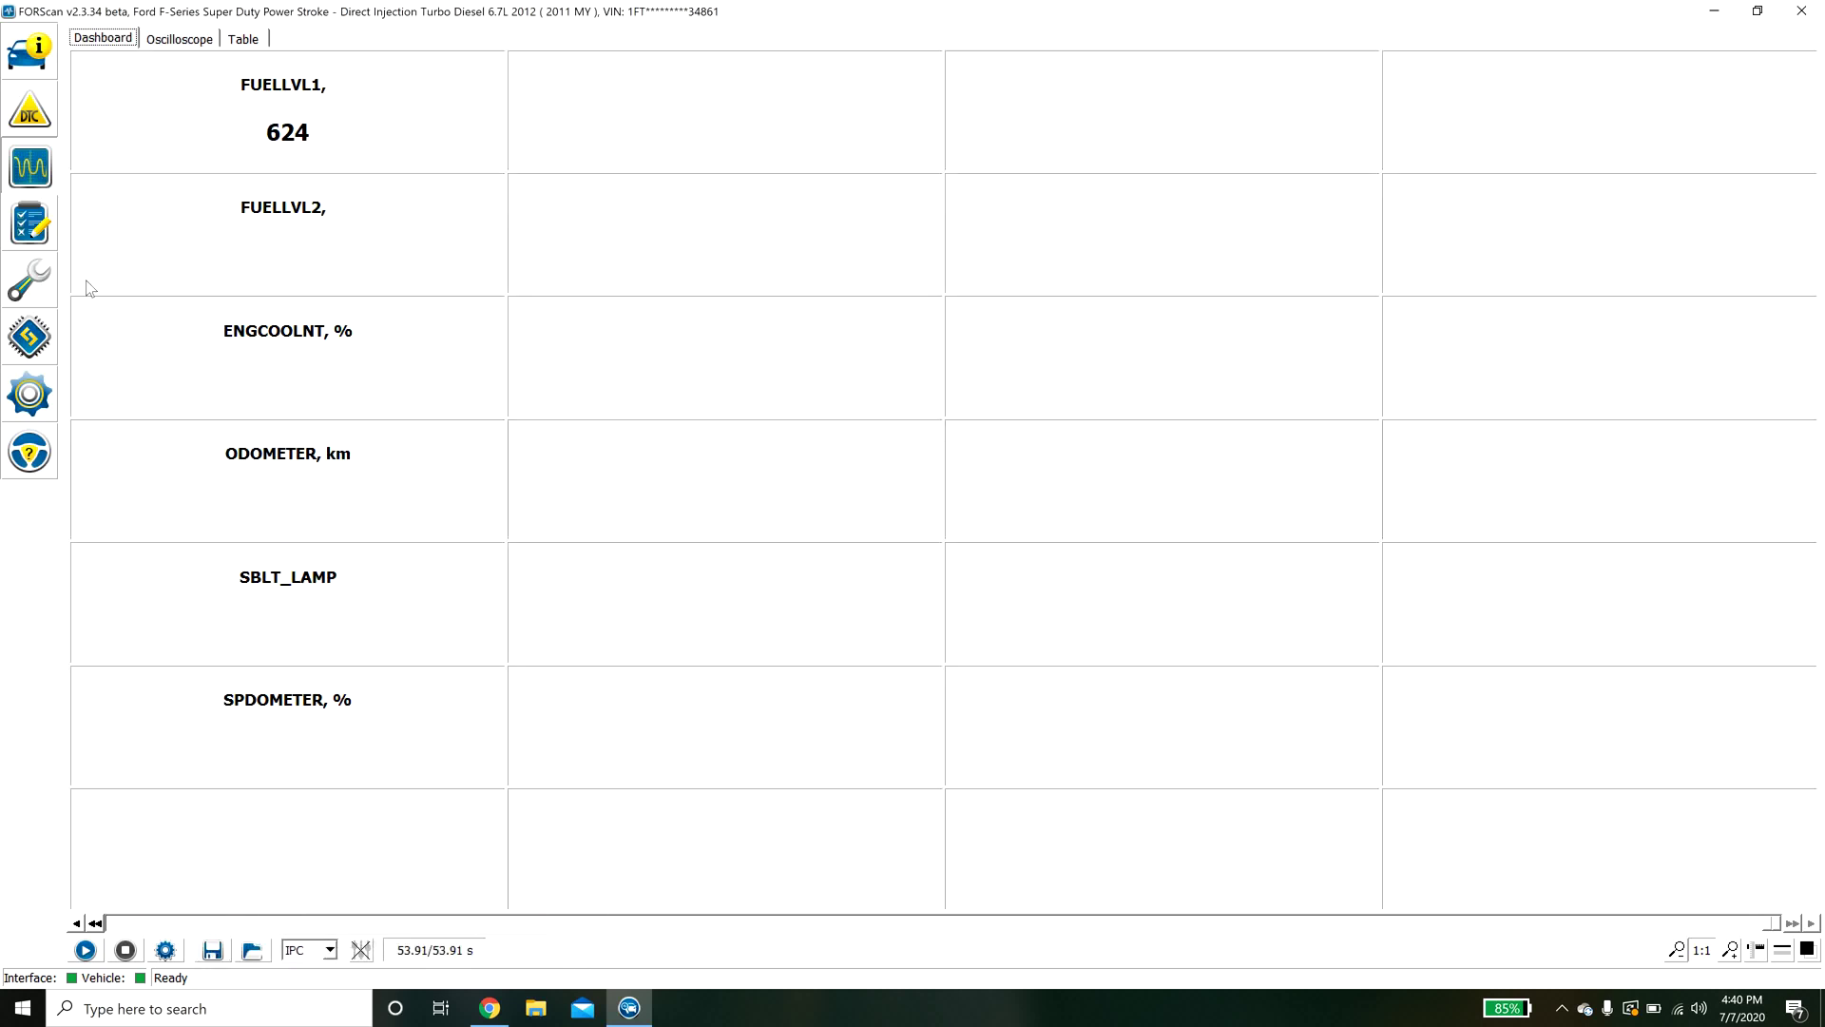
pyautogui.click(37, 181)
# Step: Open the module self-test list and select the IPC On Demand Self-Test
pyautogui.click(44, 218)
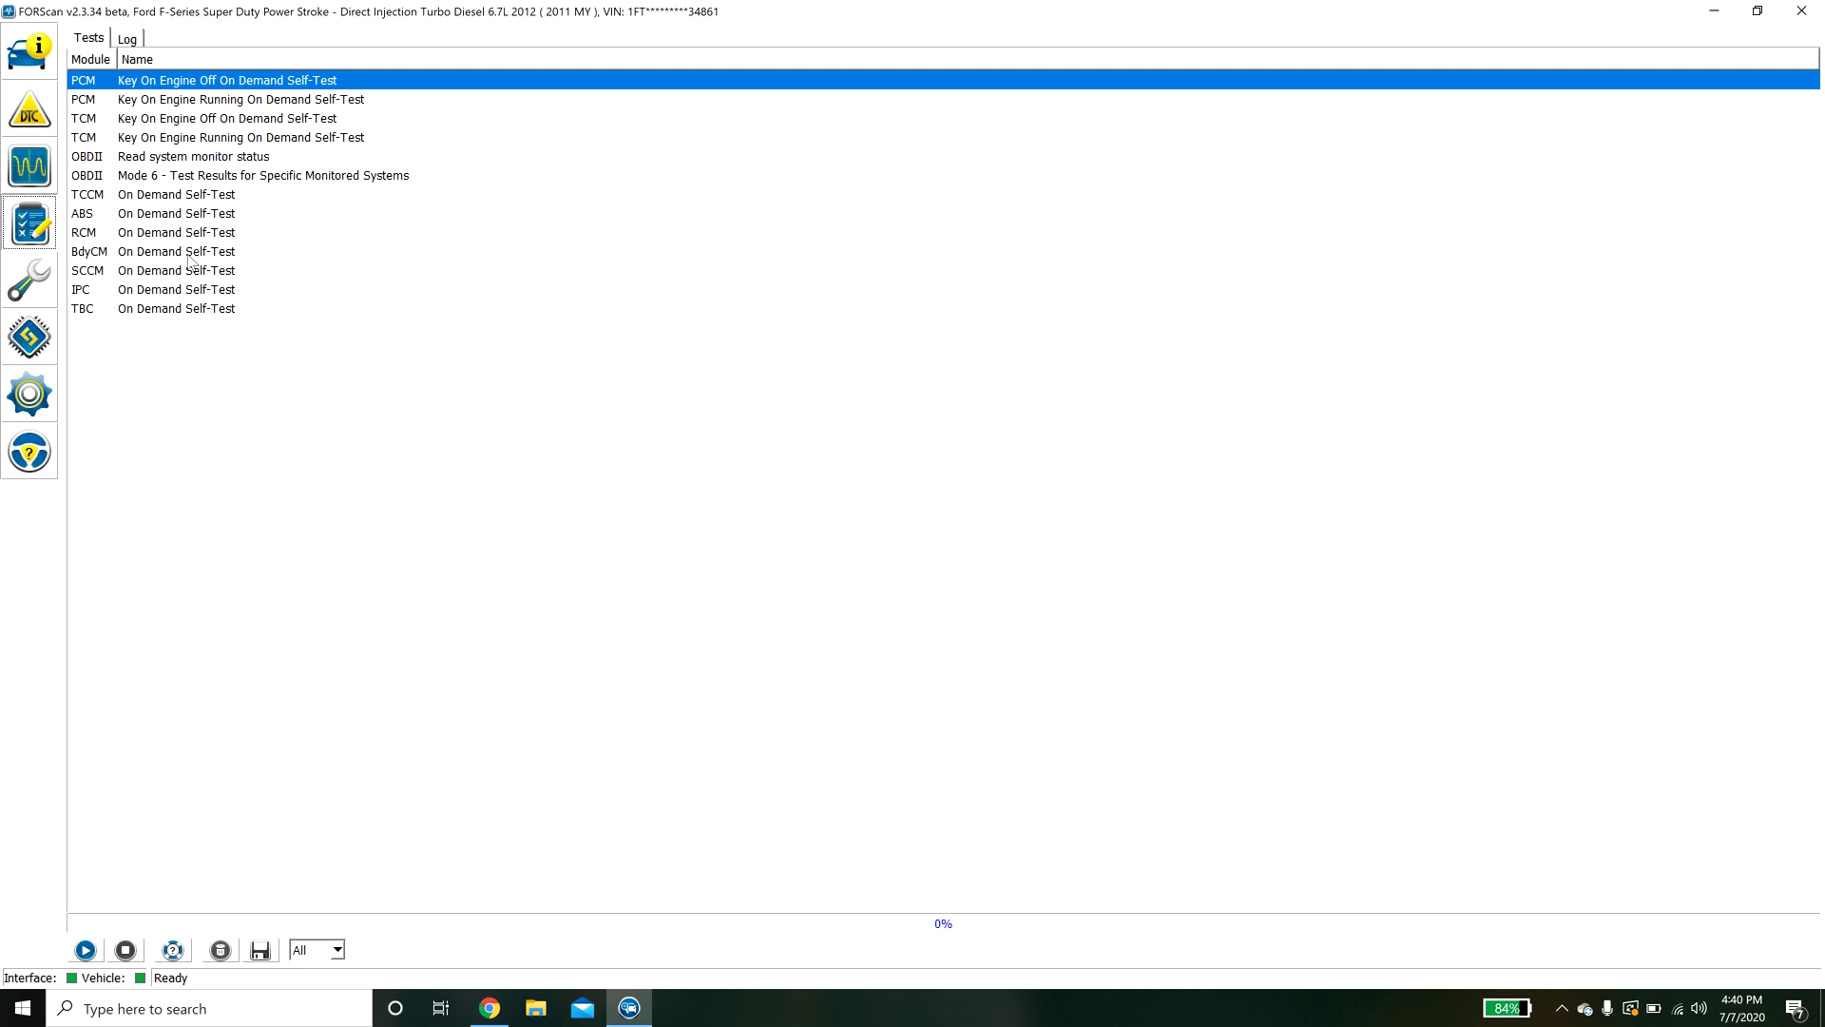
pyautogui.click(156, 295)
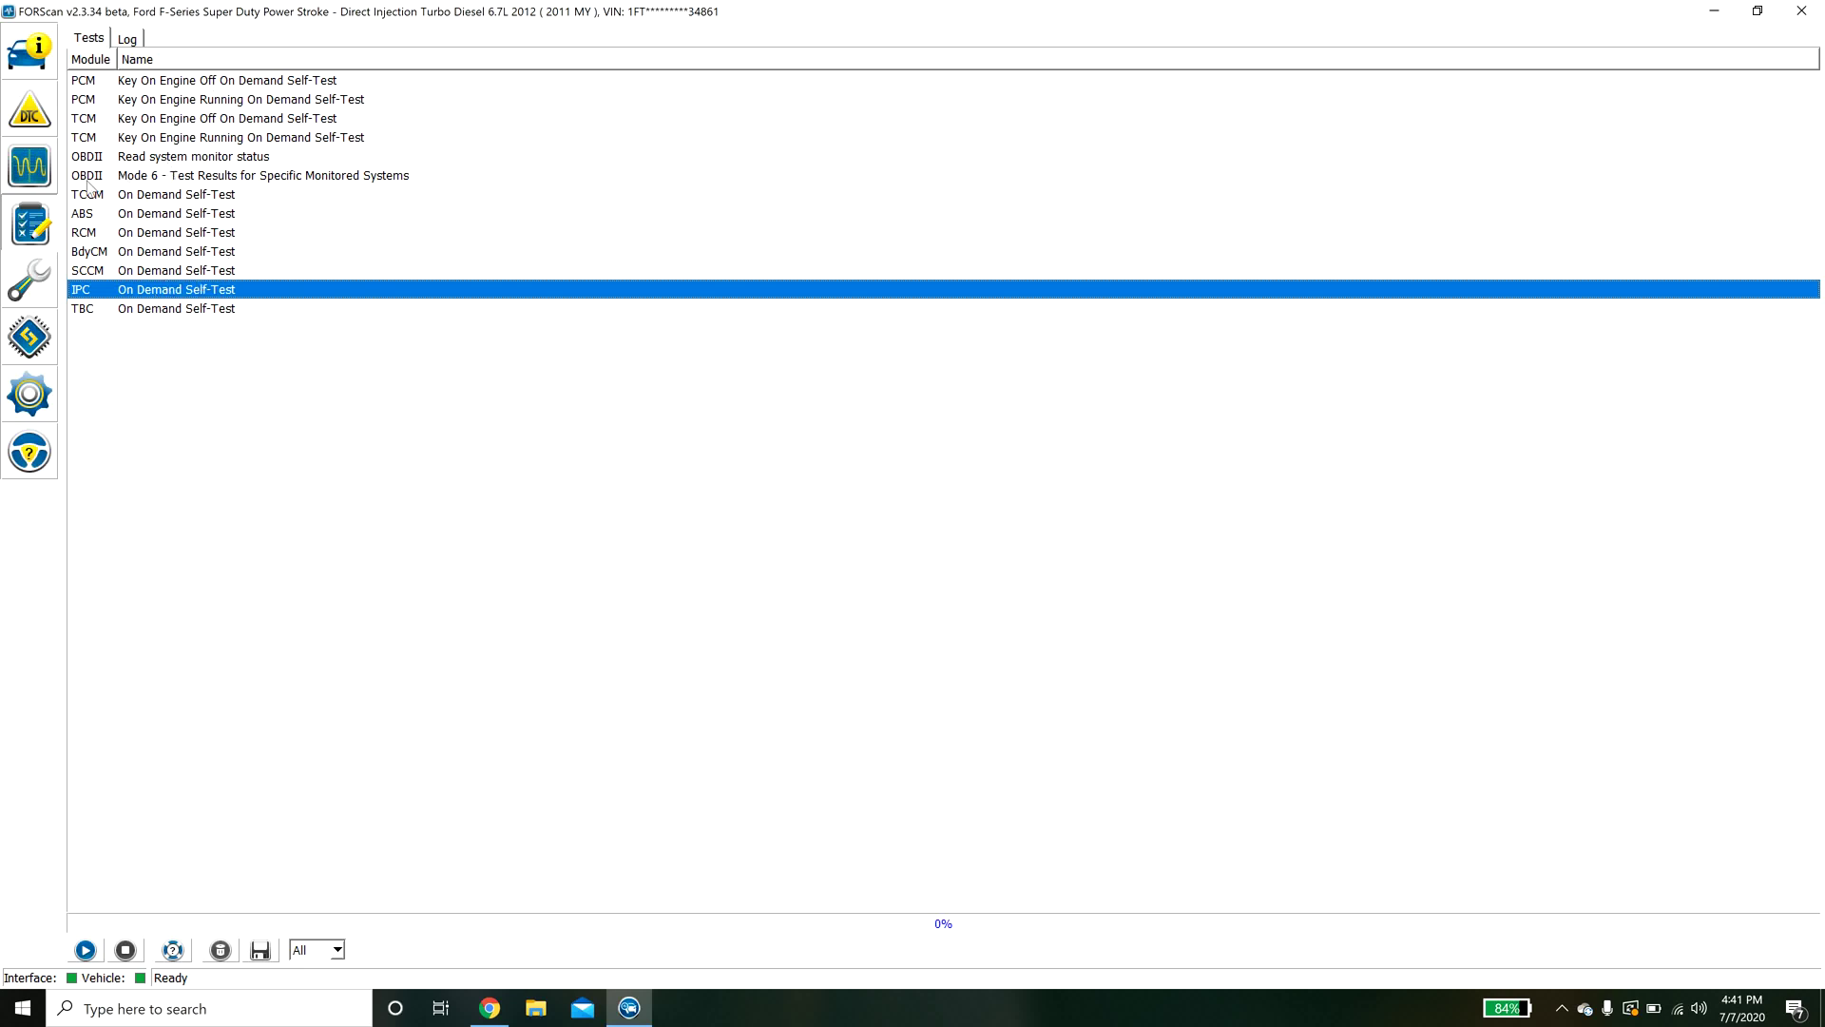
# Step: Browse the SCCM reset, IPC reset and BdyCM PATS programming procedures, then open the configuration list
pyautogui.click(40, 283)
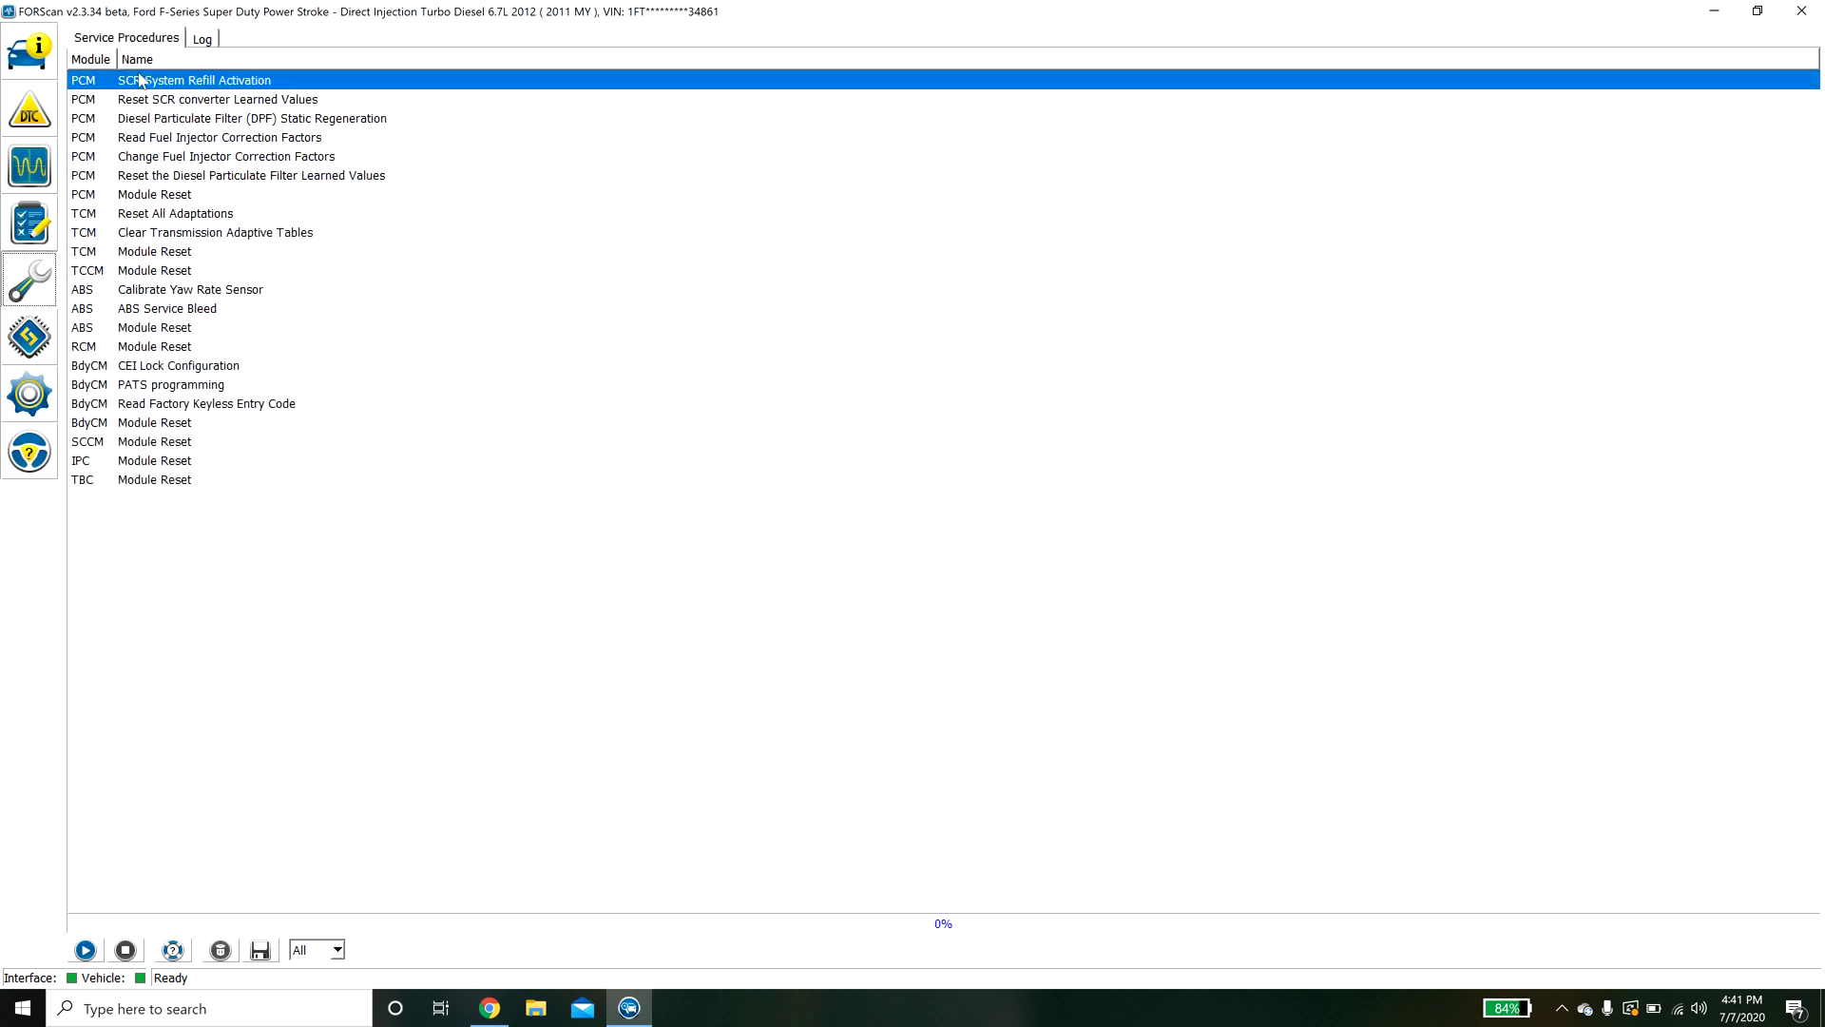
pyautogui.click(165, 444)
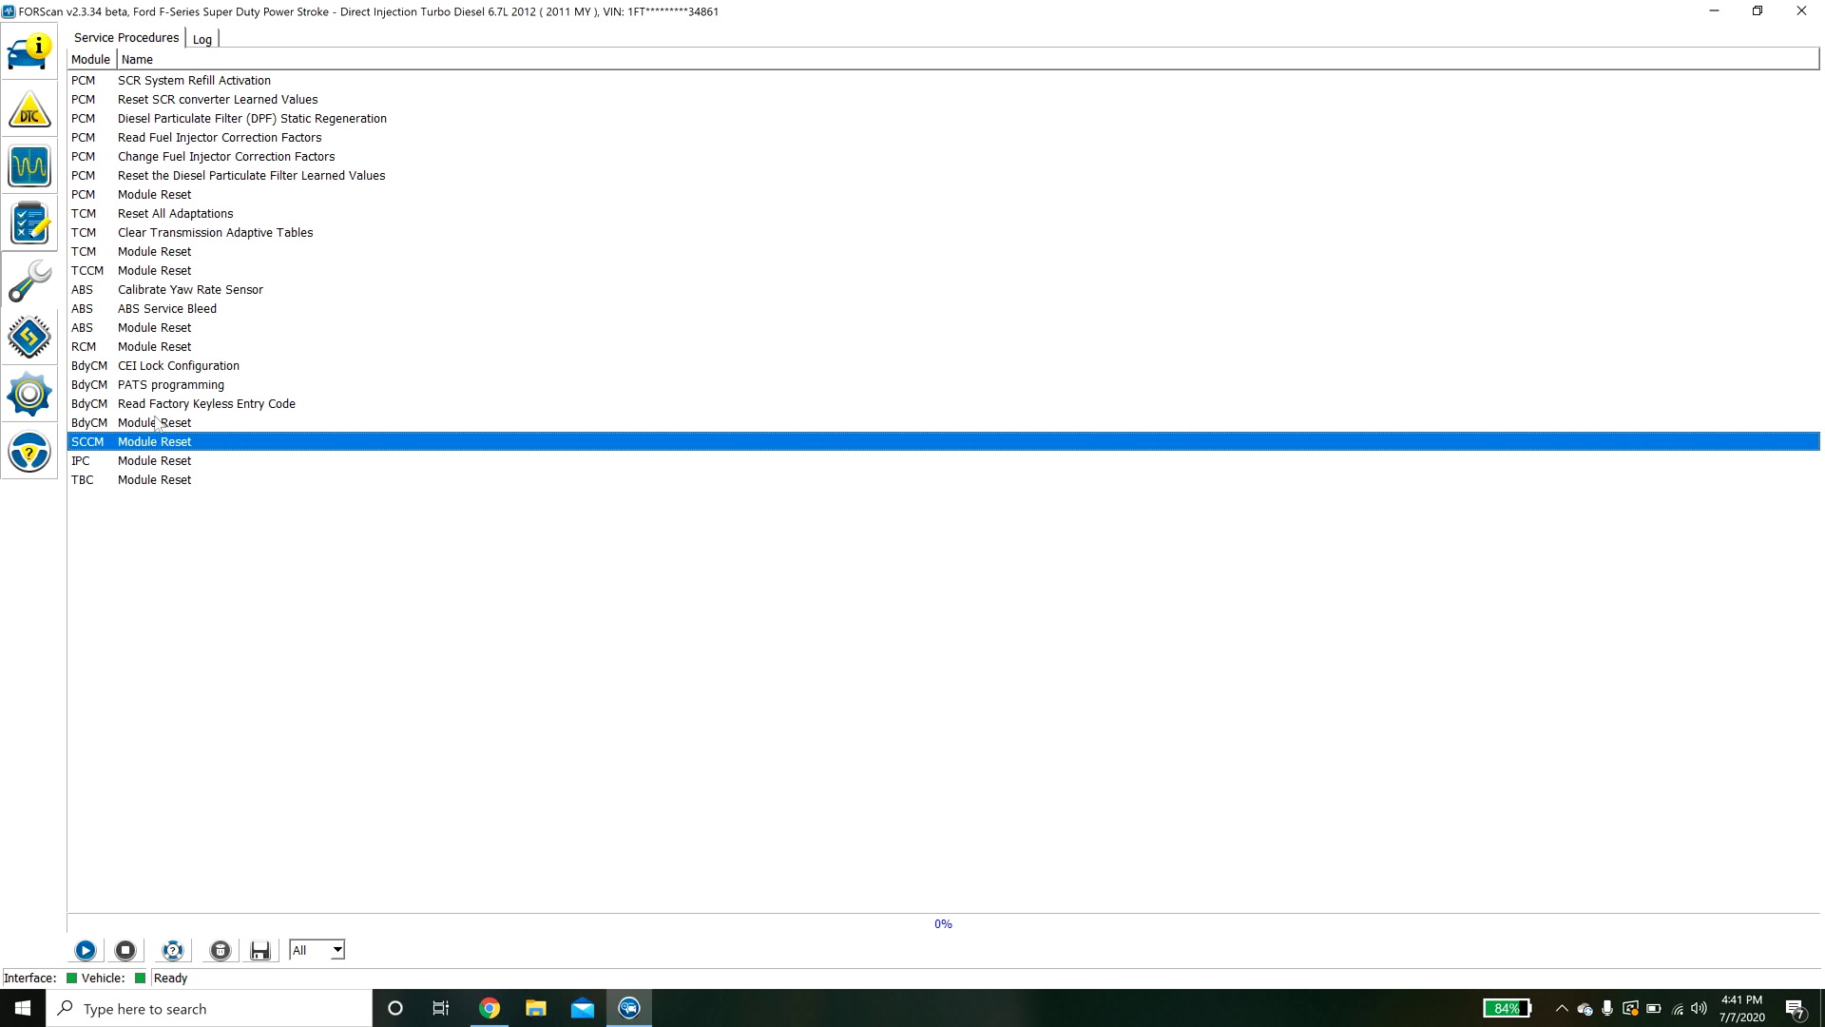
pyautogui.click(158, 465)
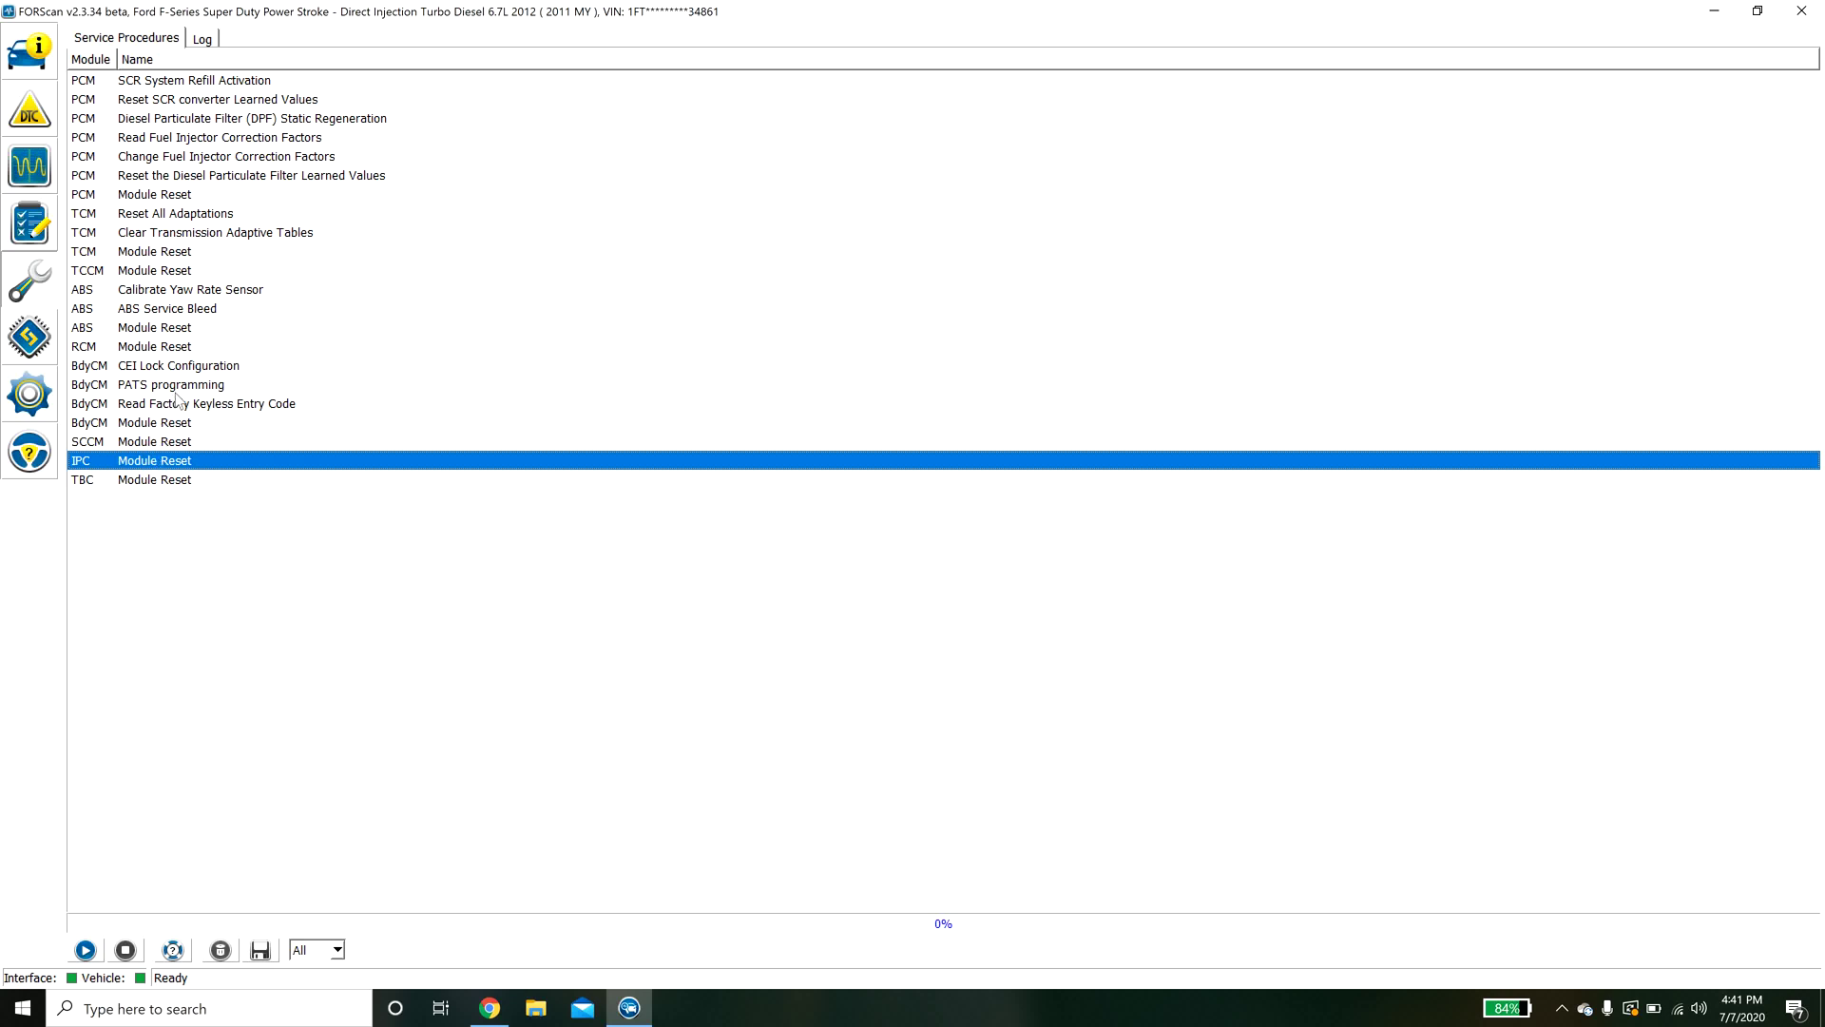
pyautogui.click(172, 390)
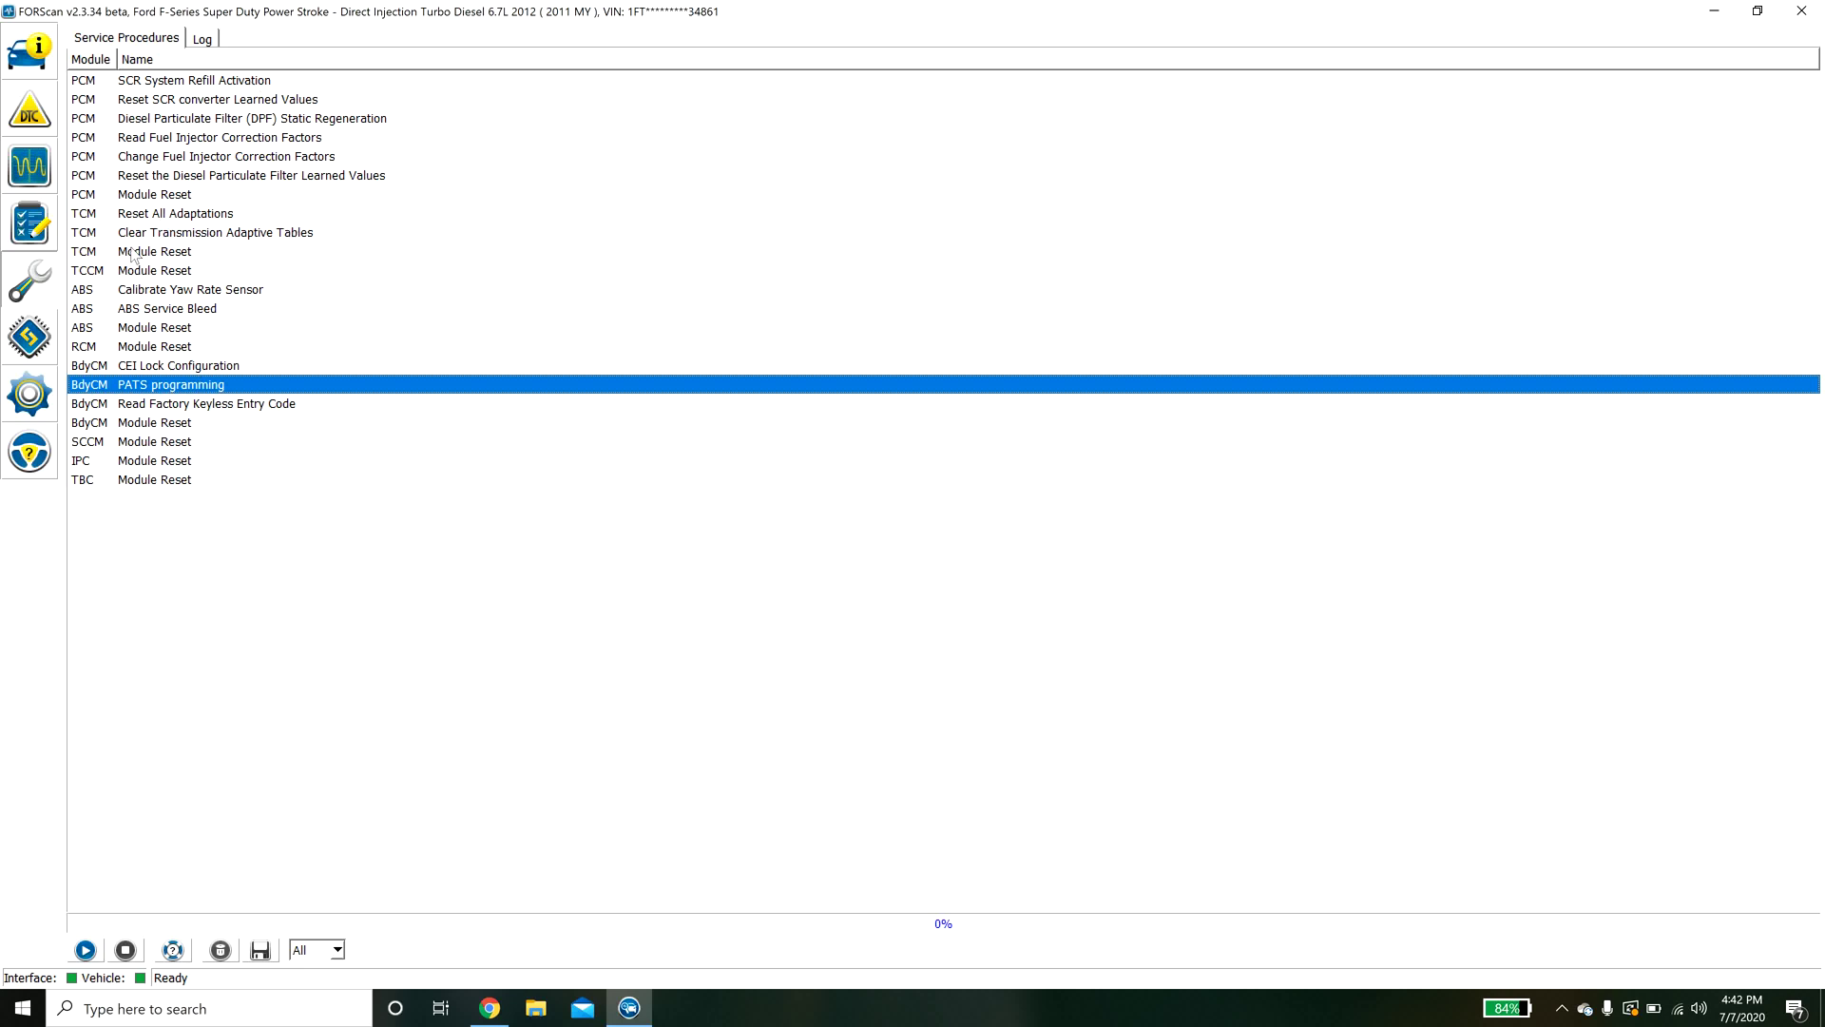
pyautogui.click(28, 337)
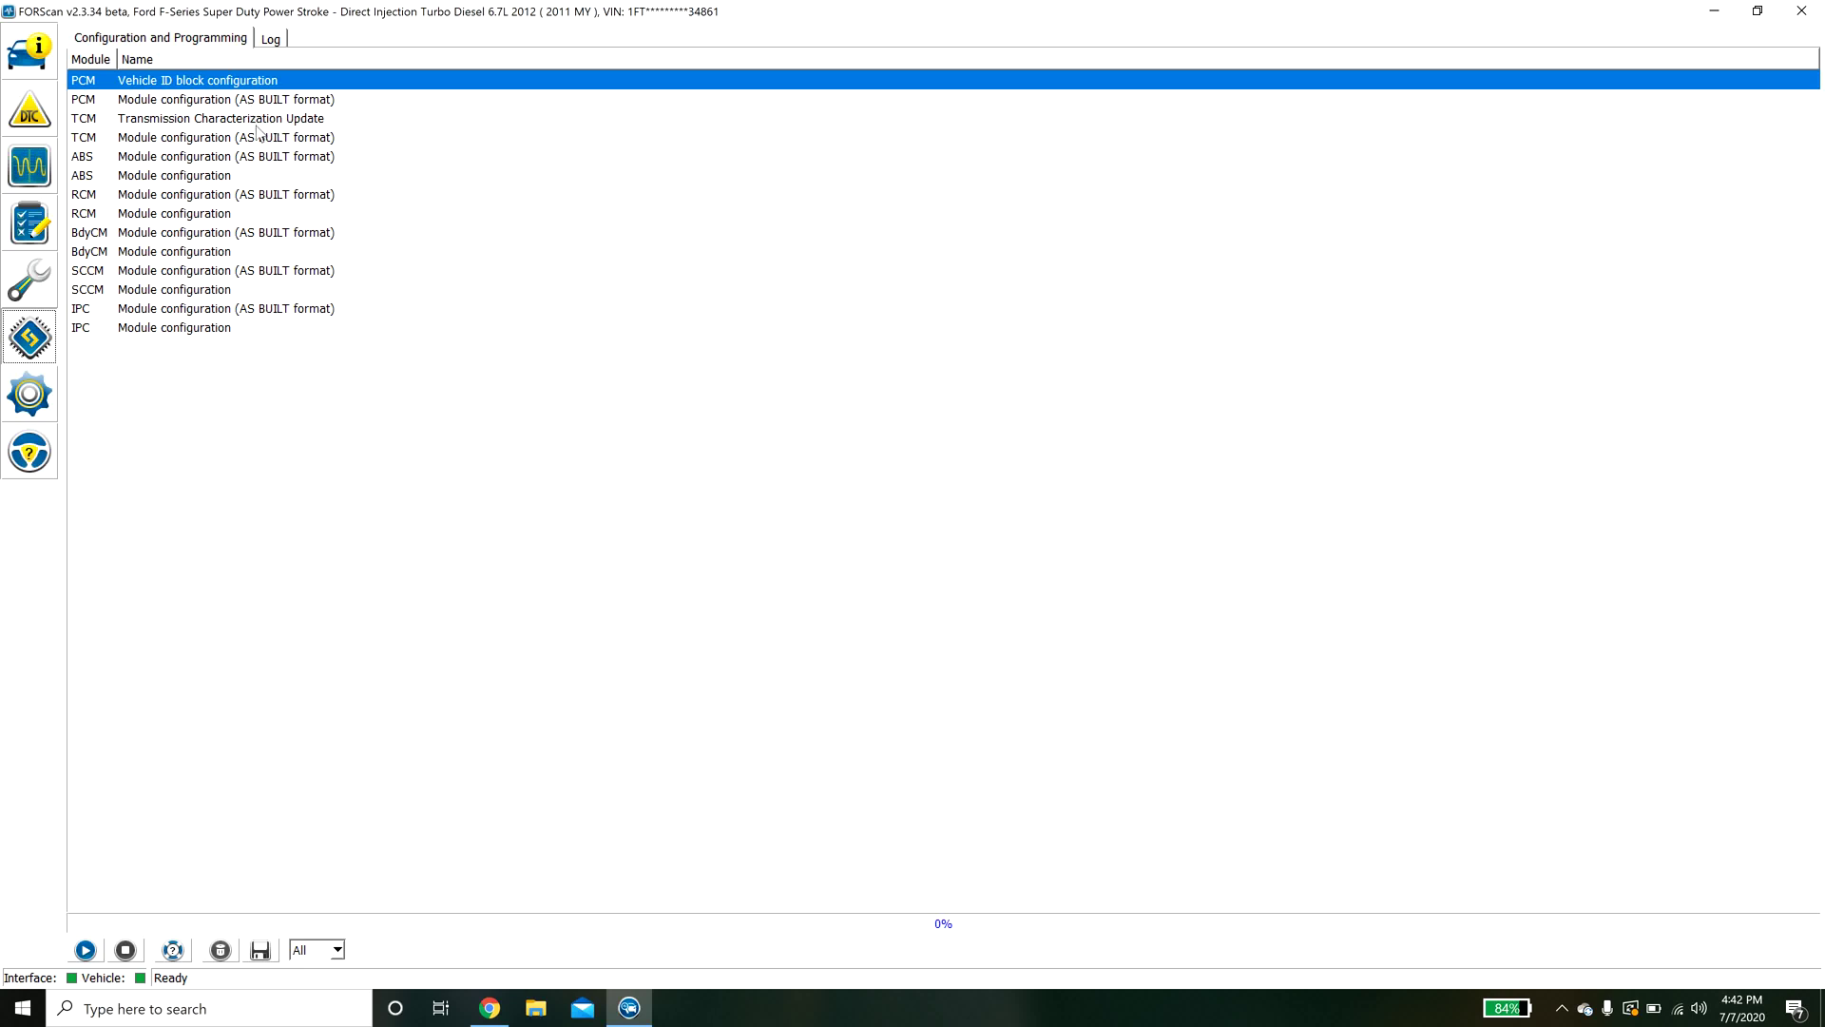
# Step: In the module configuration list, choose IPC Module configuration after briefly selecting ABS and IPC AS BUILT
pyautogui.click(198, 185)
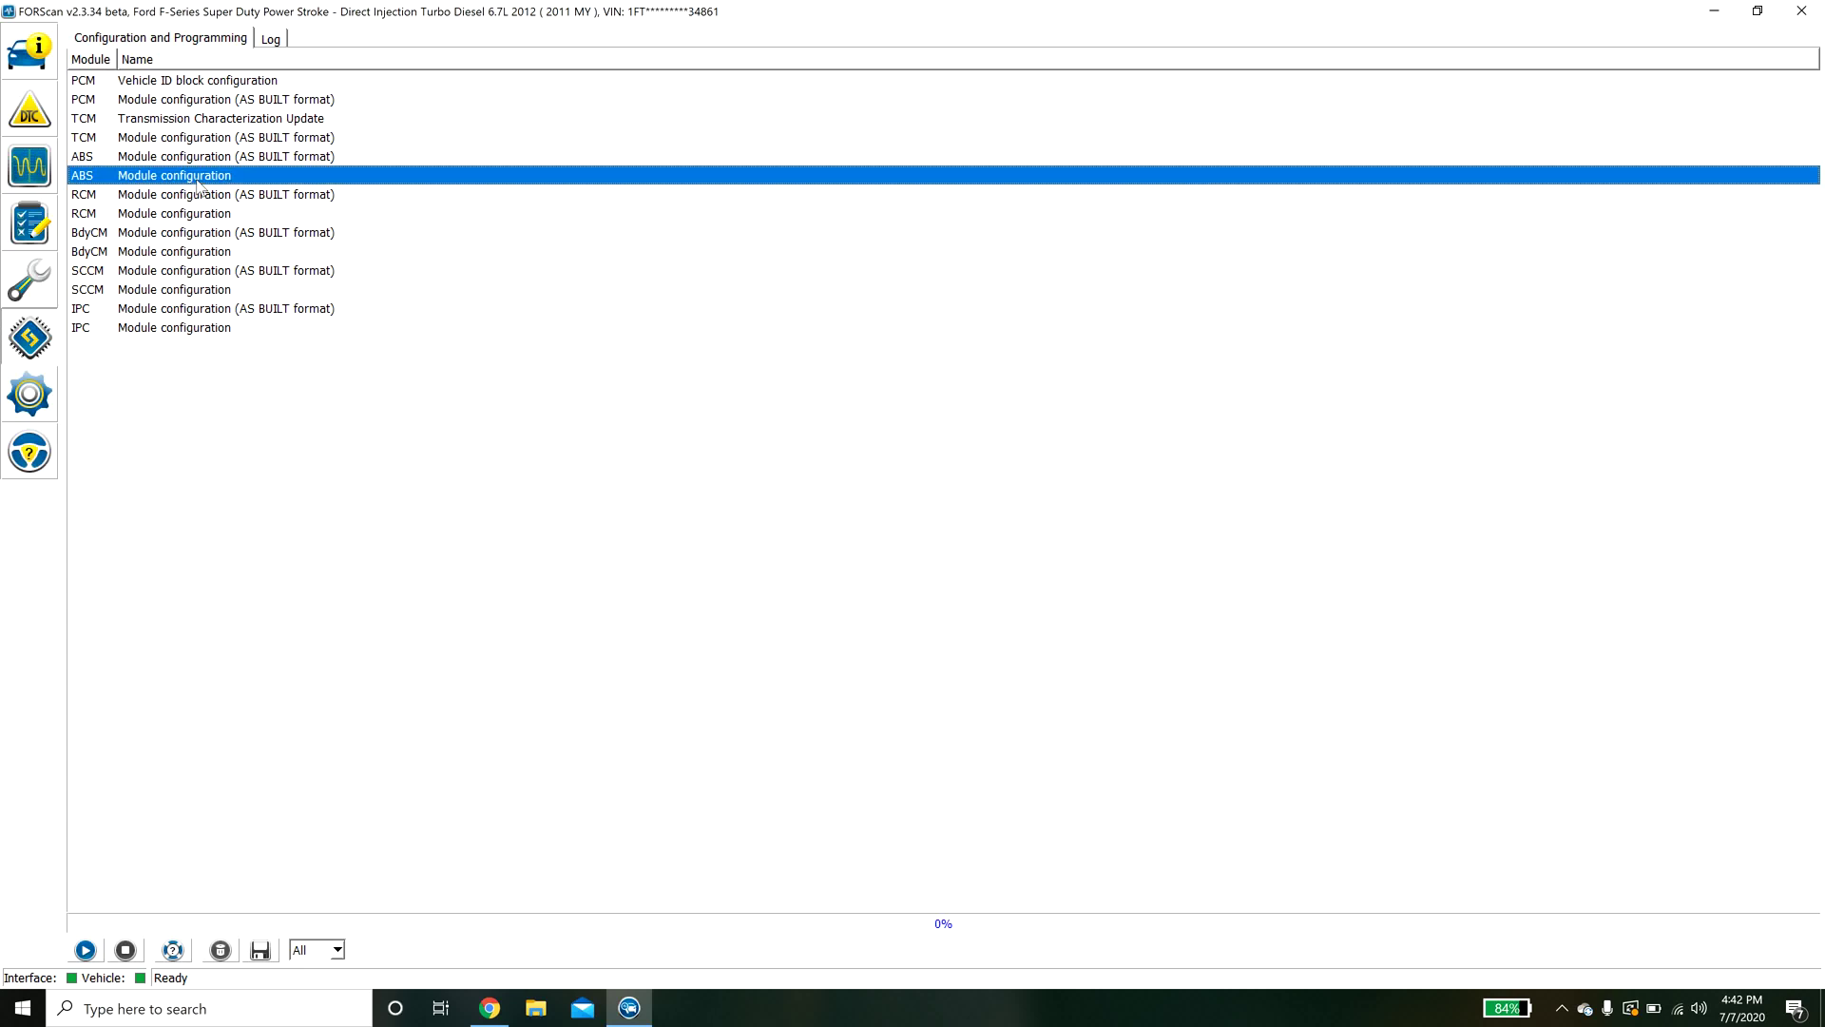
pyautogui.click(199, 334)
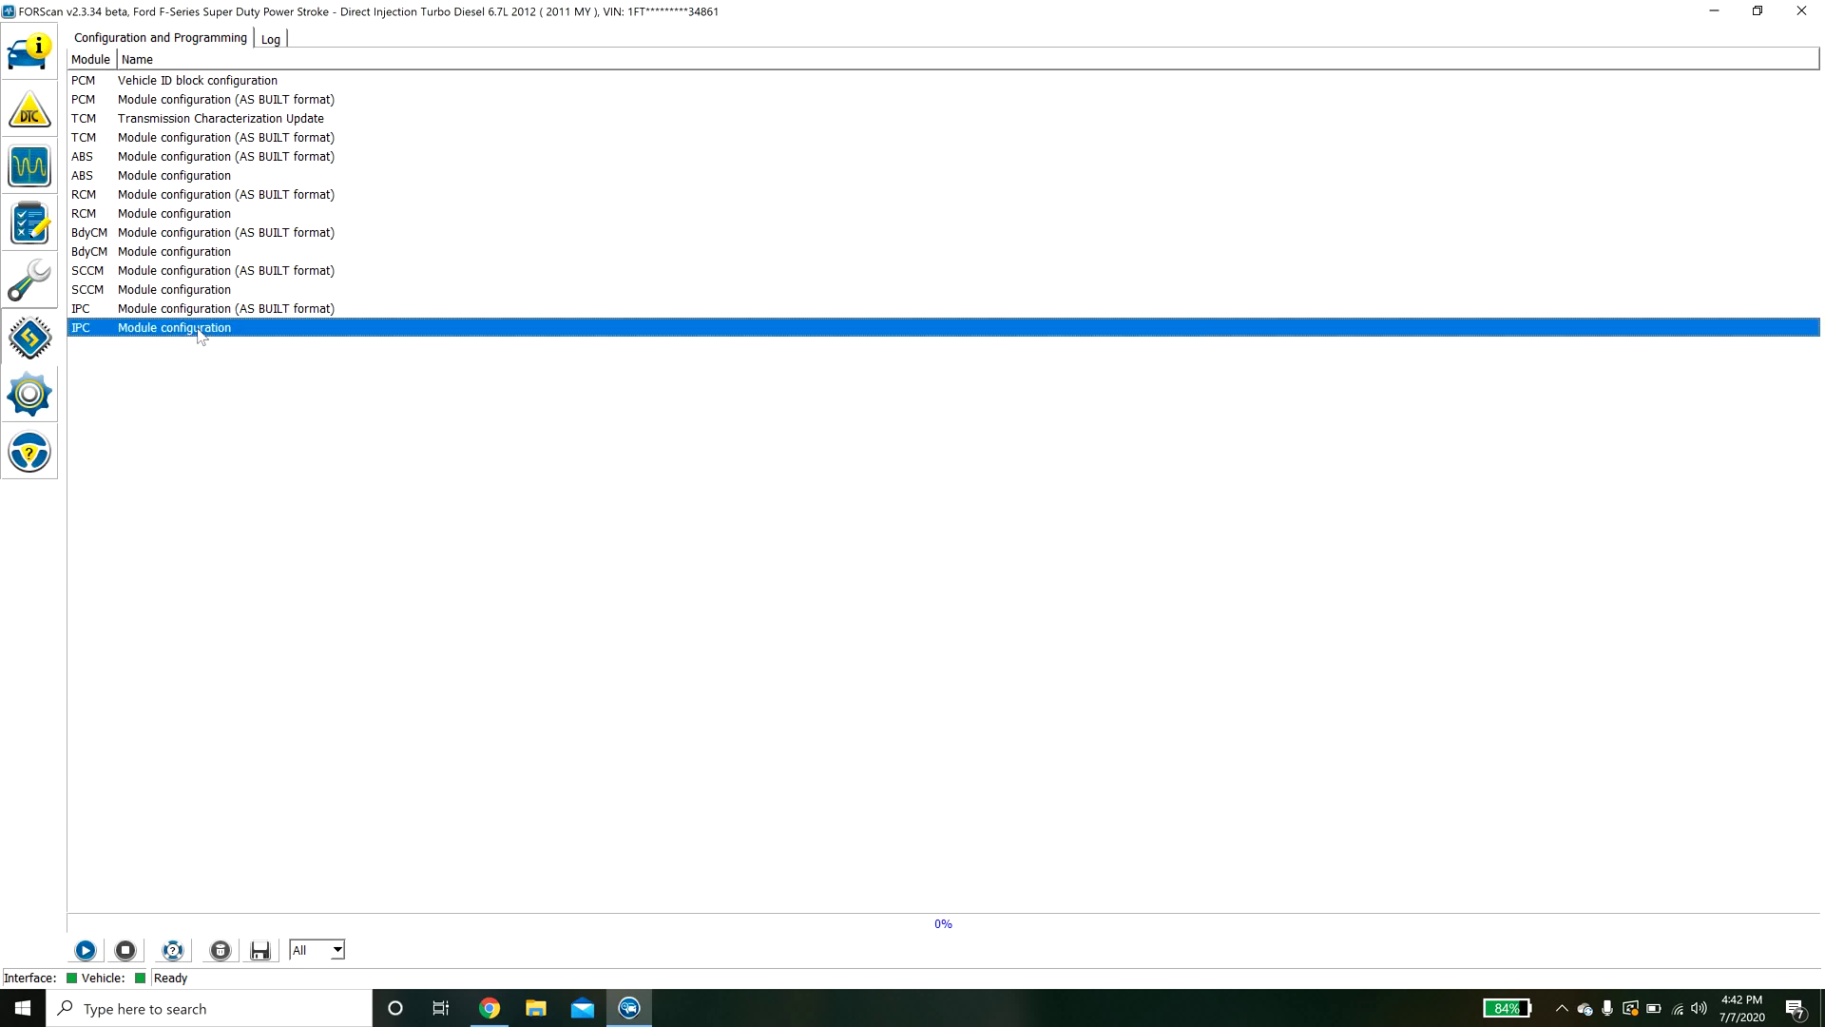
pyautogui.click(206, 316)
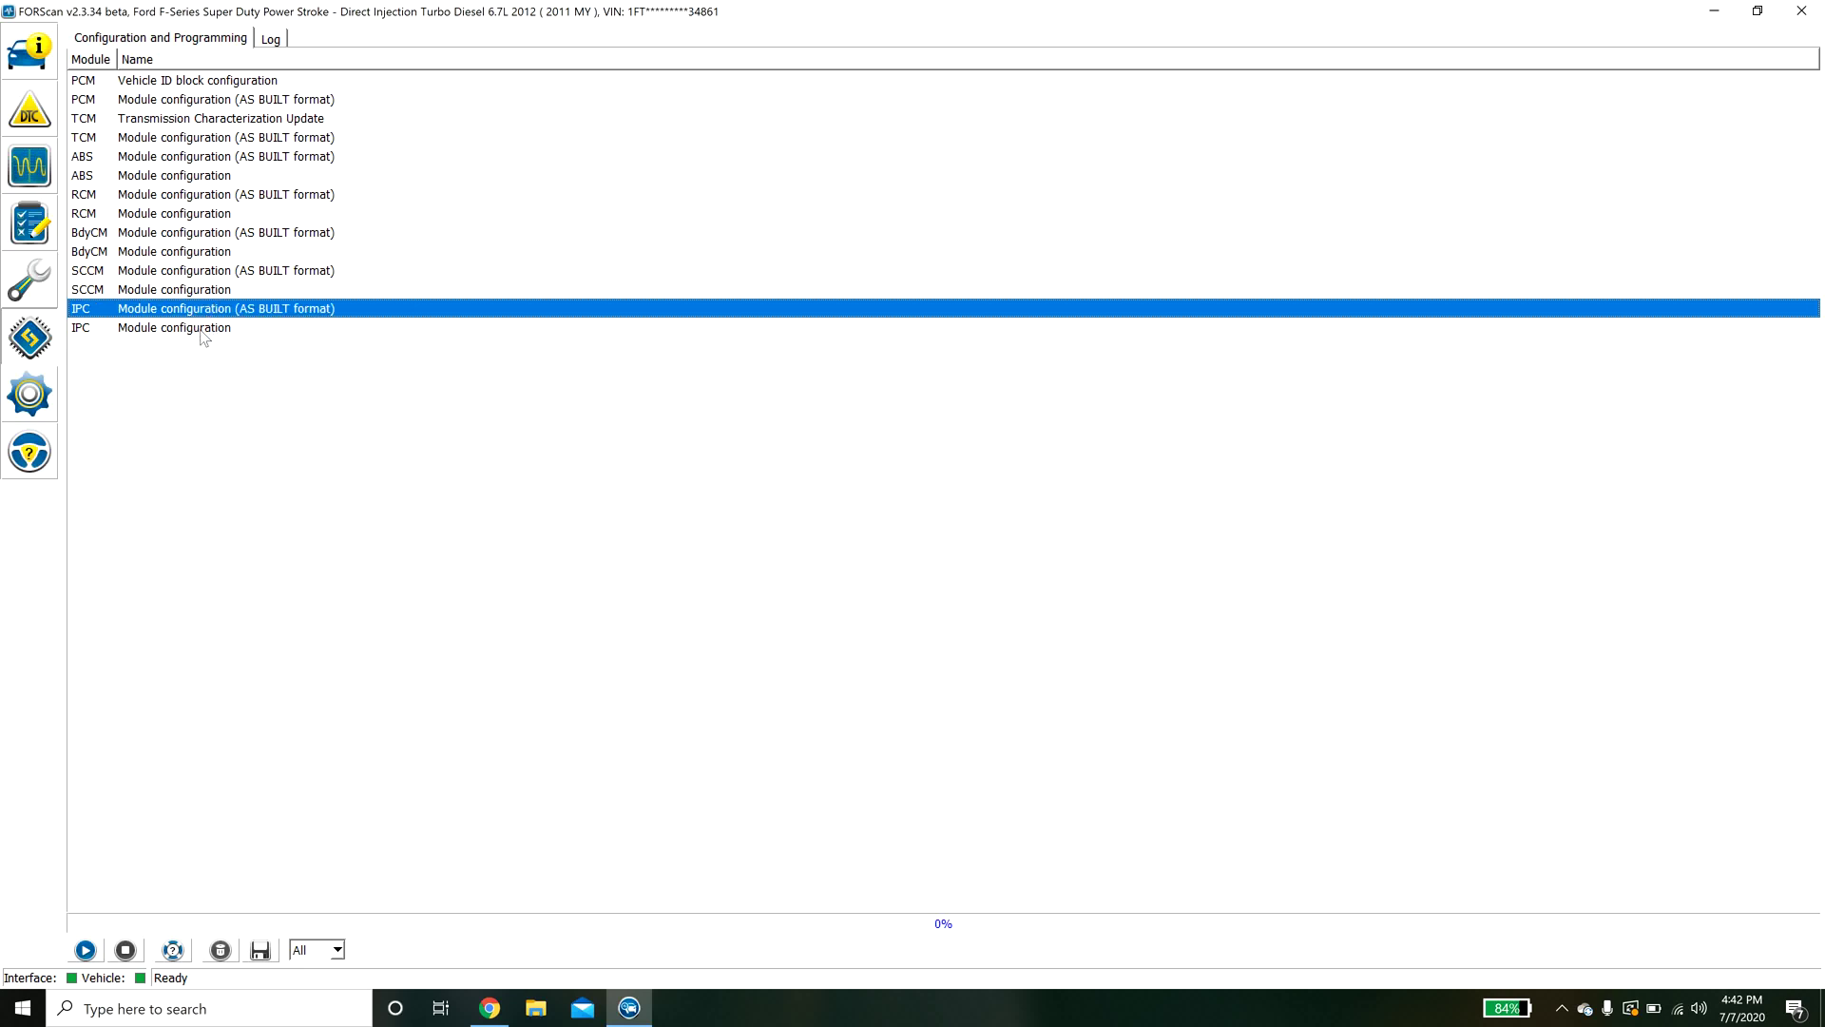
pyautogui.click(203, 333)
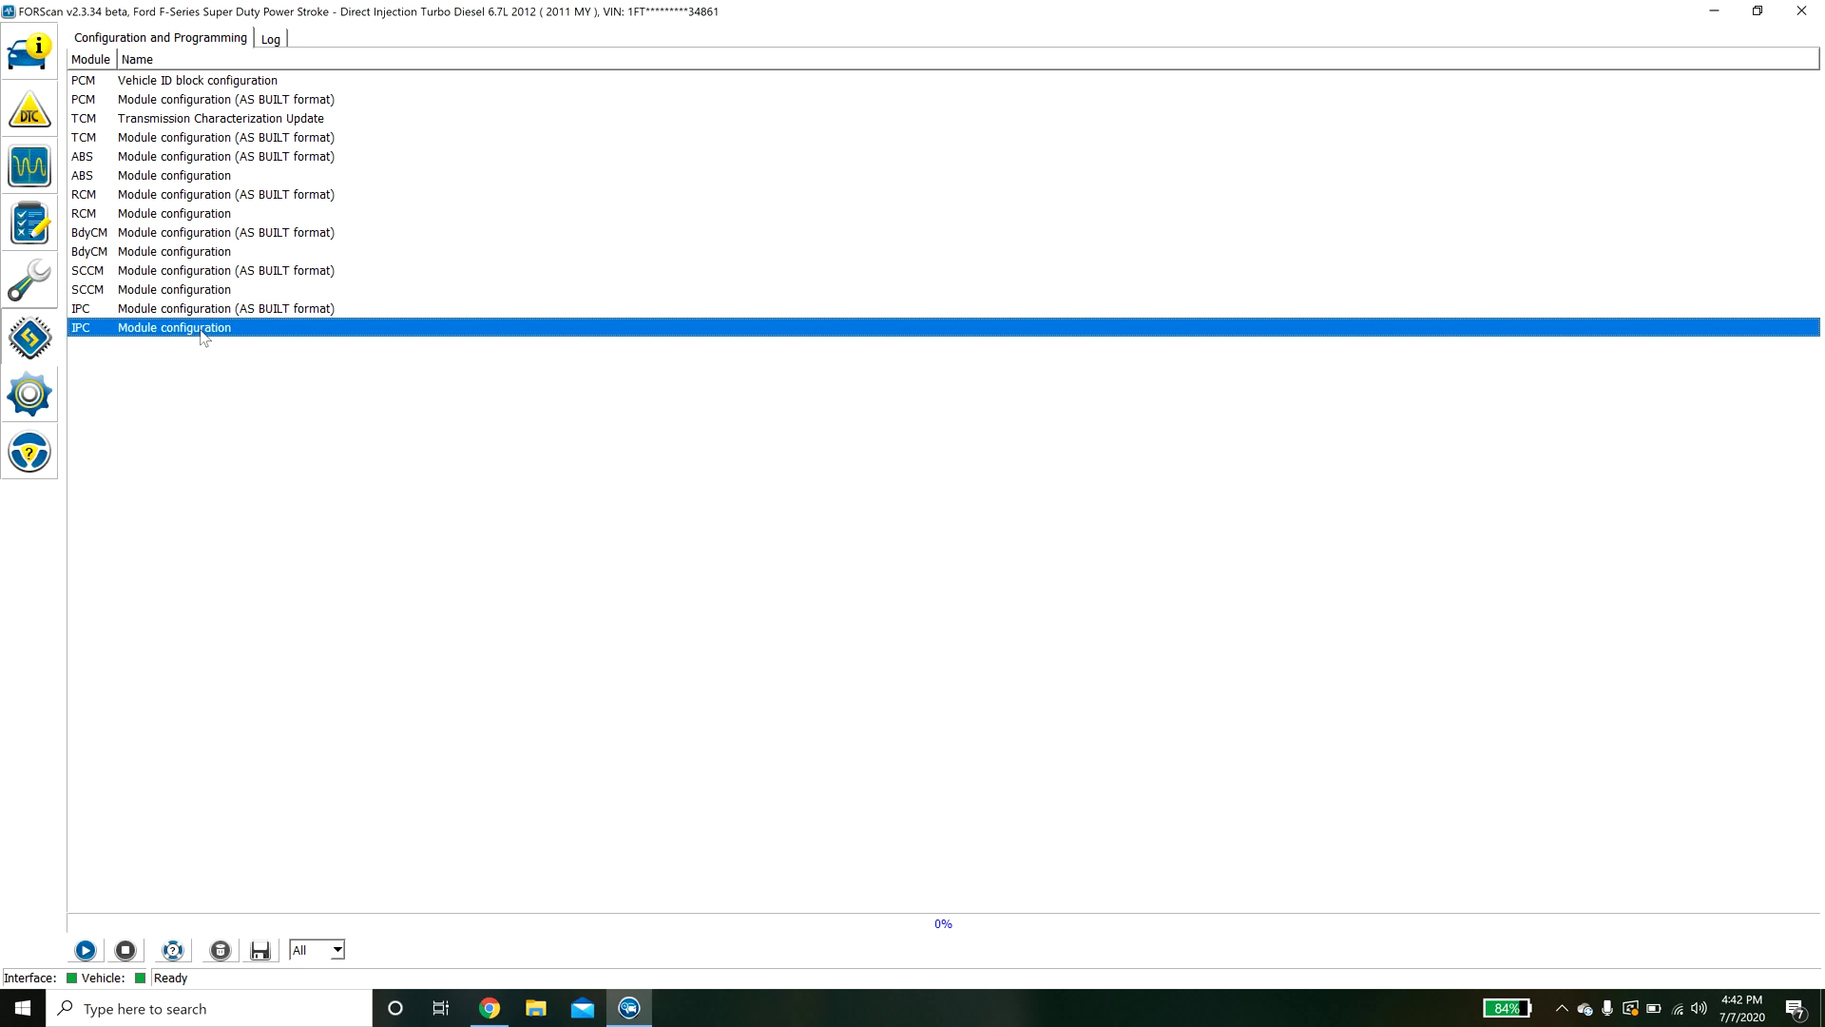
# Step: Run IPC module configuration despite the low-battery warning and scroll through its settings list
pyautogui.click(85, 949)
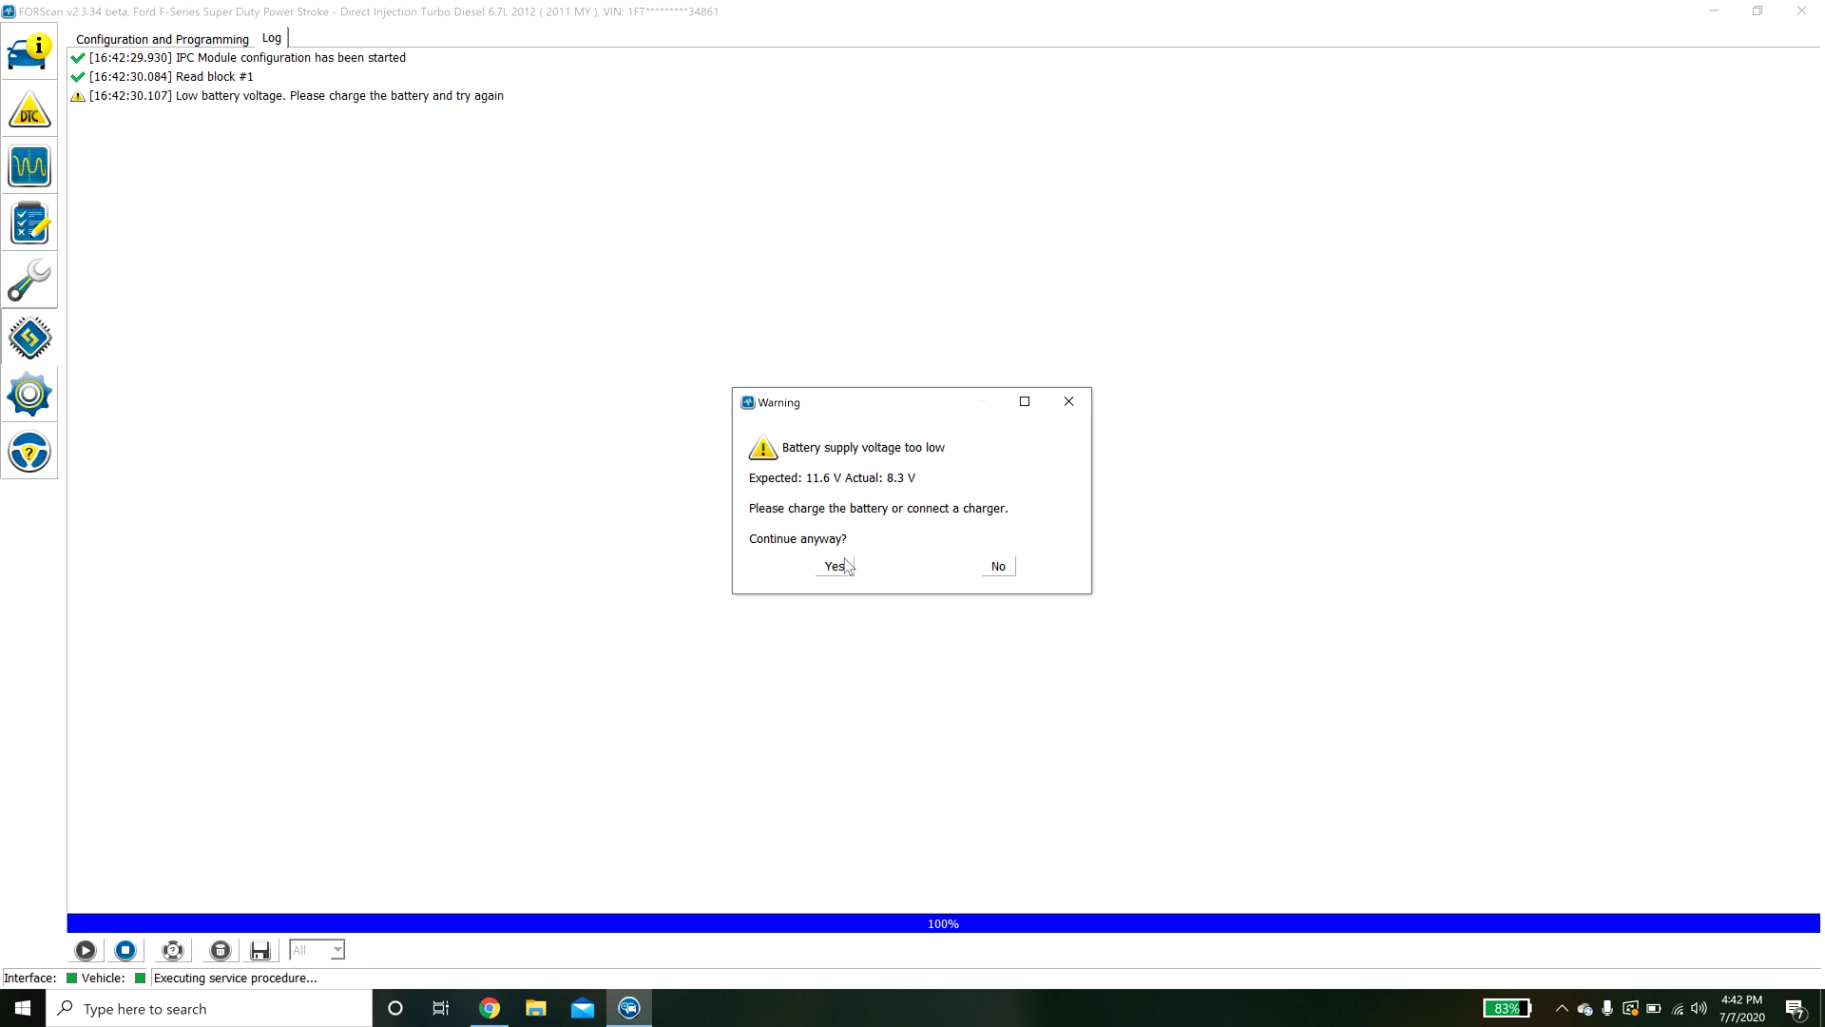
pyautogui.click(841, 571)
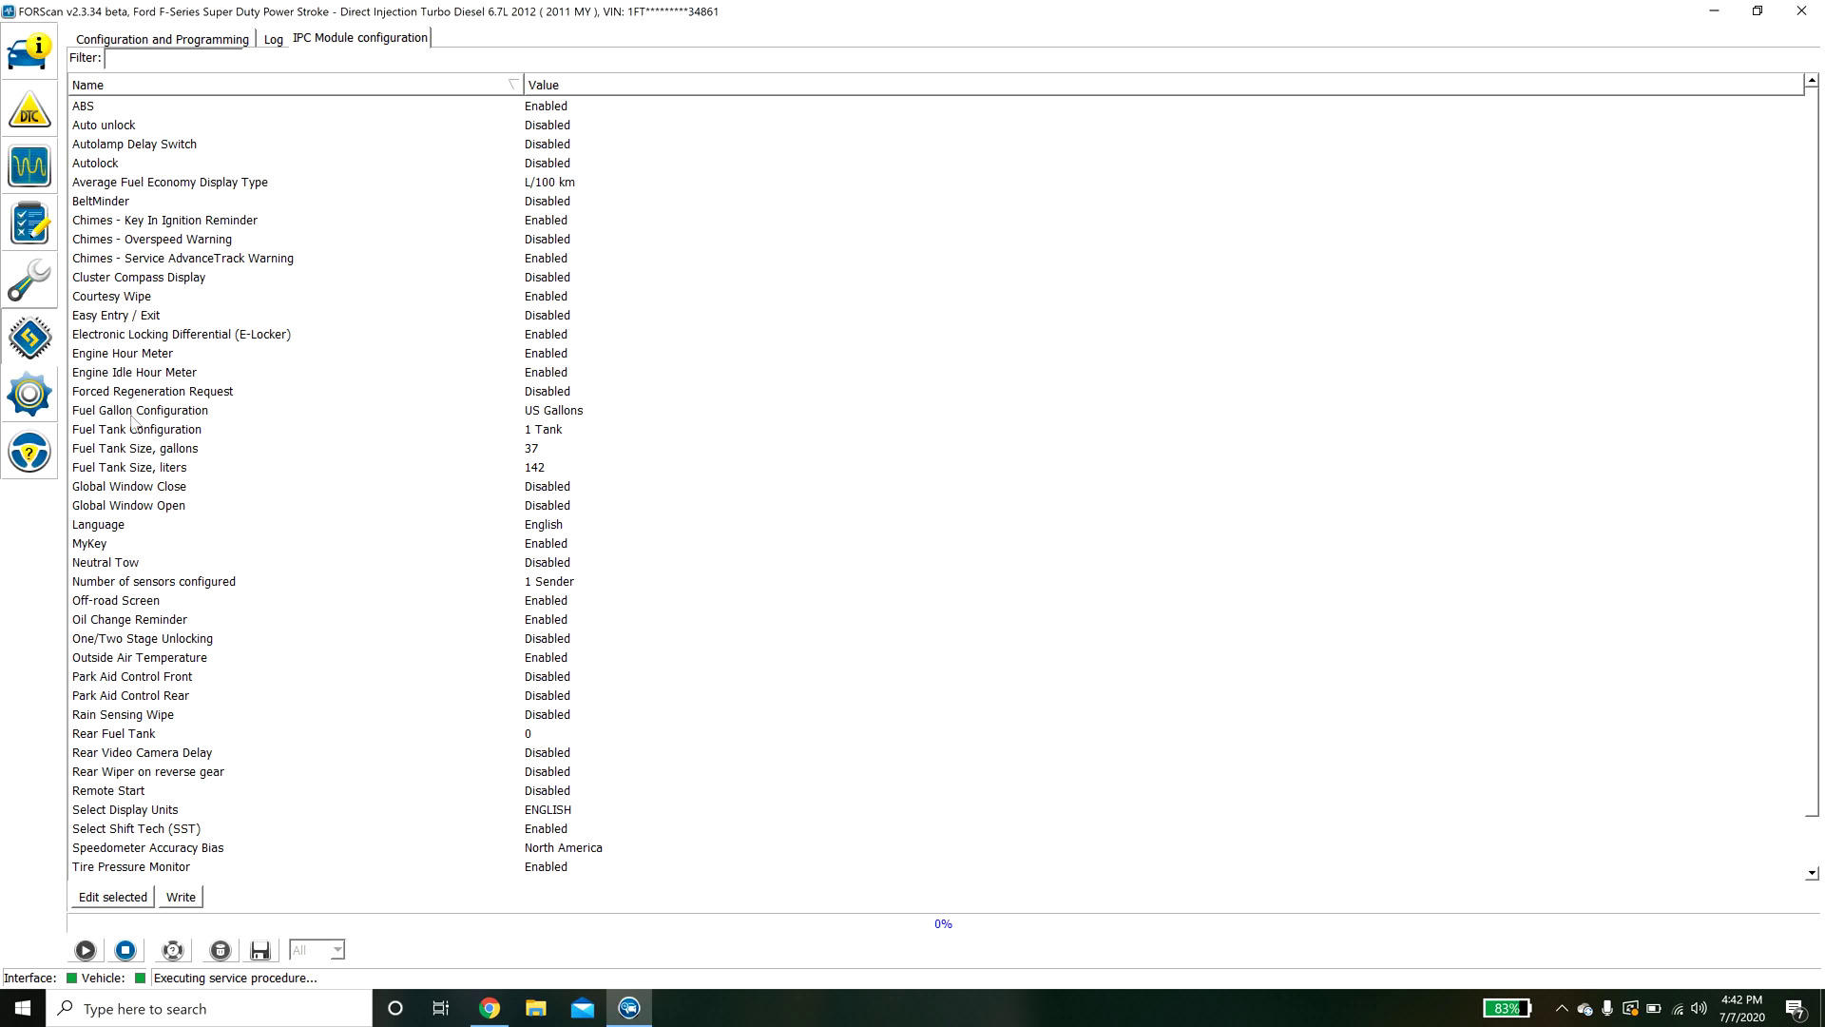
pyautogui.scroll(-3, 133, 423)
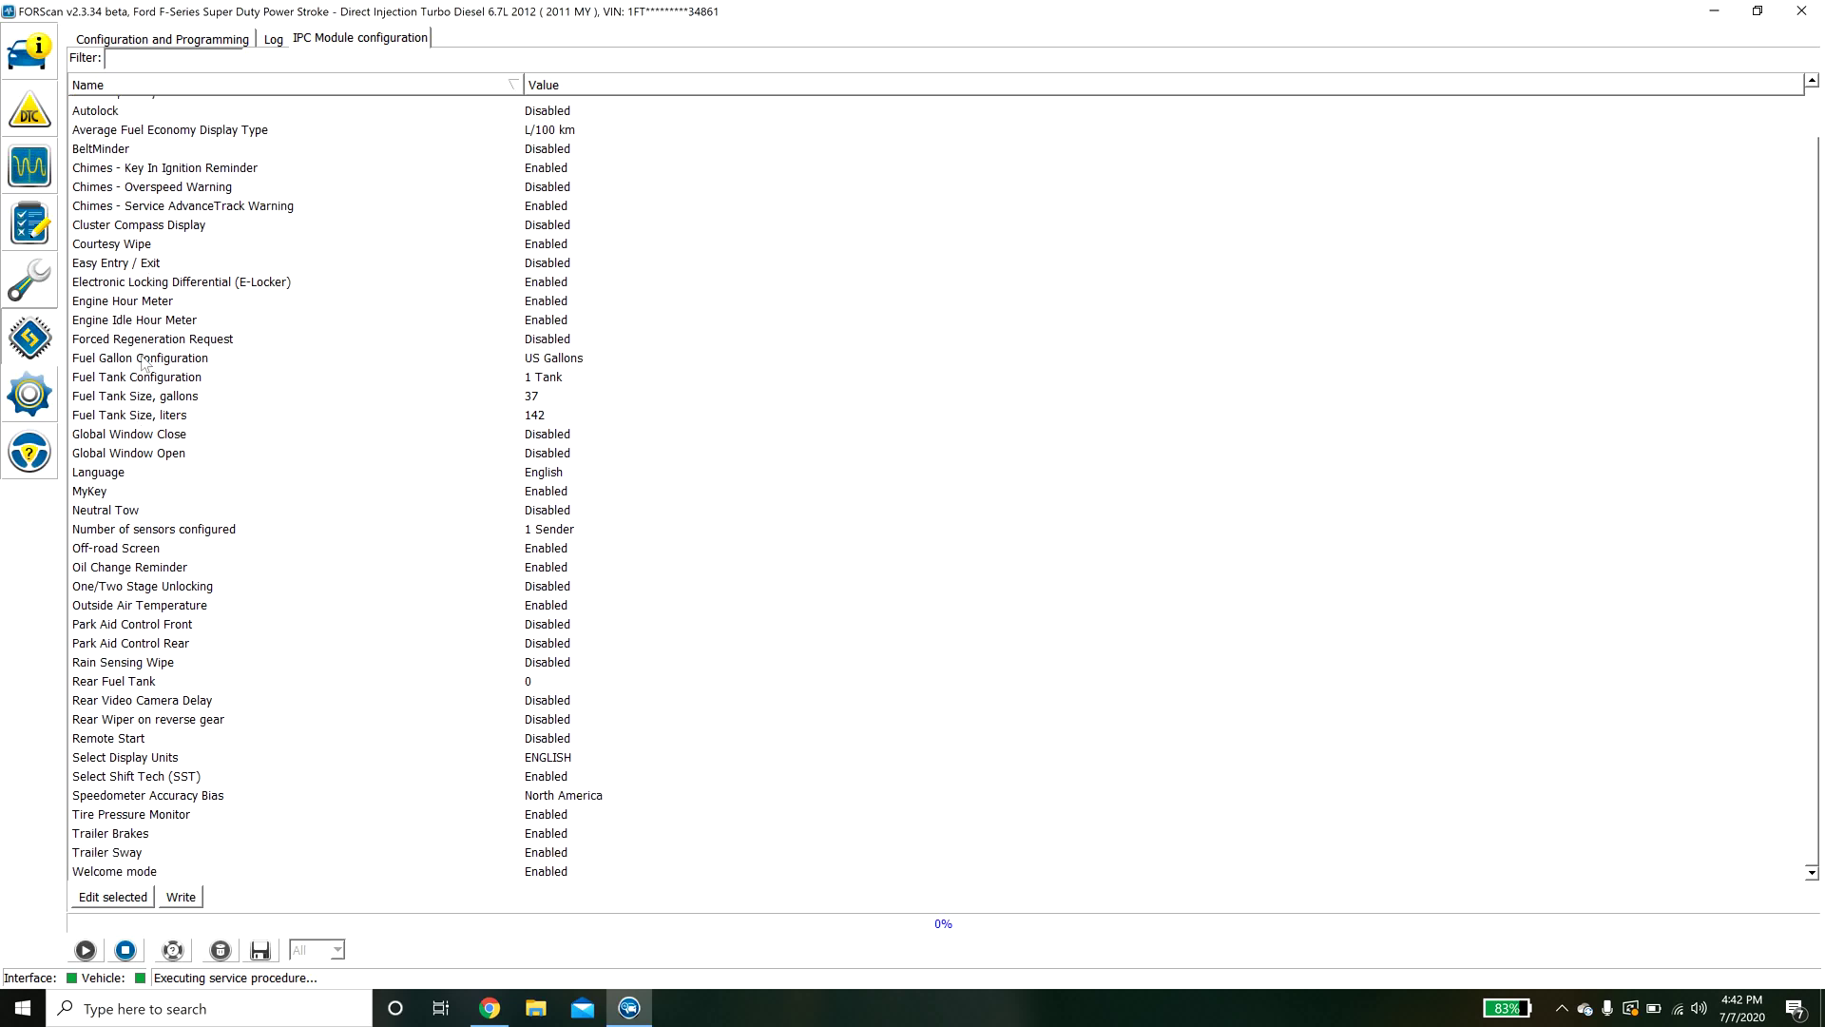
pyautogui.scroll(3, 140, 538)
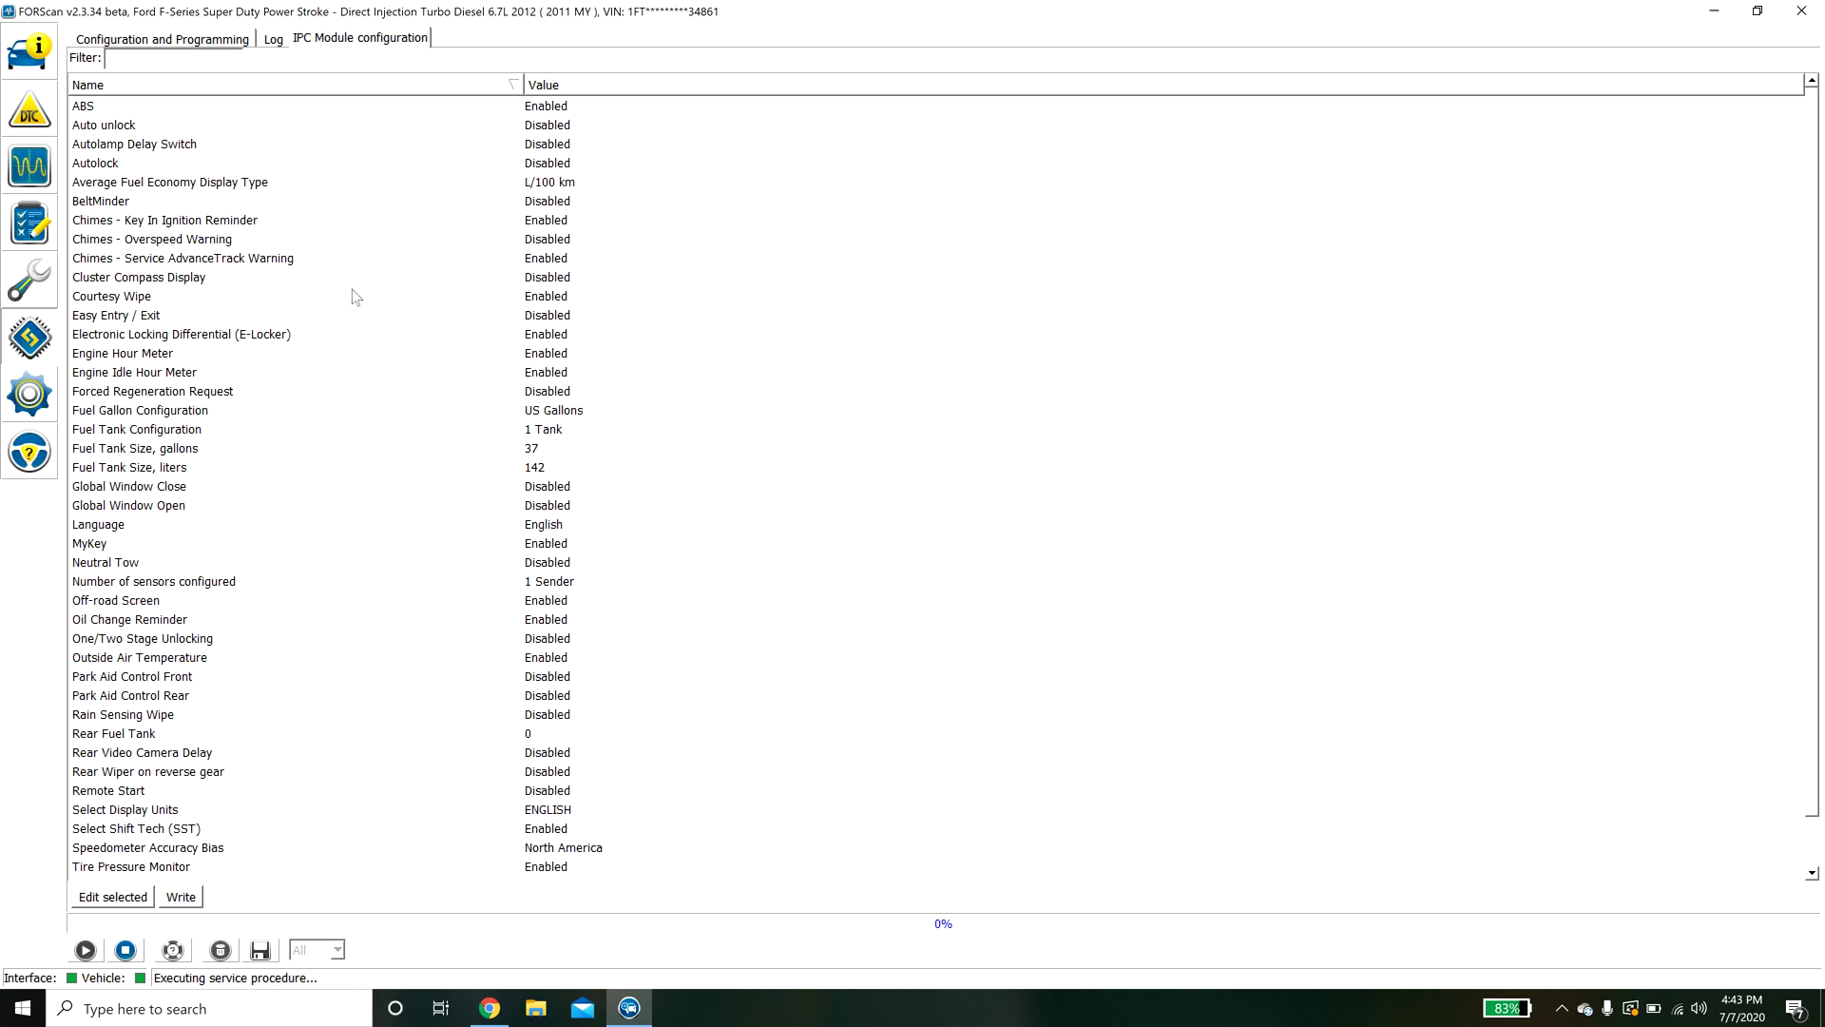
pyautogui.scroll(-1, 340, 494)
pyautogui.scroll(1, 340, 495)
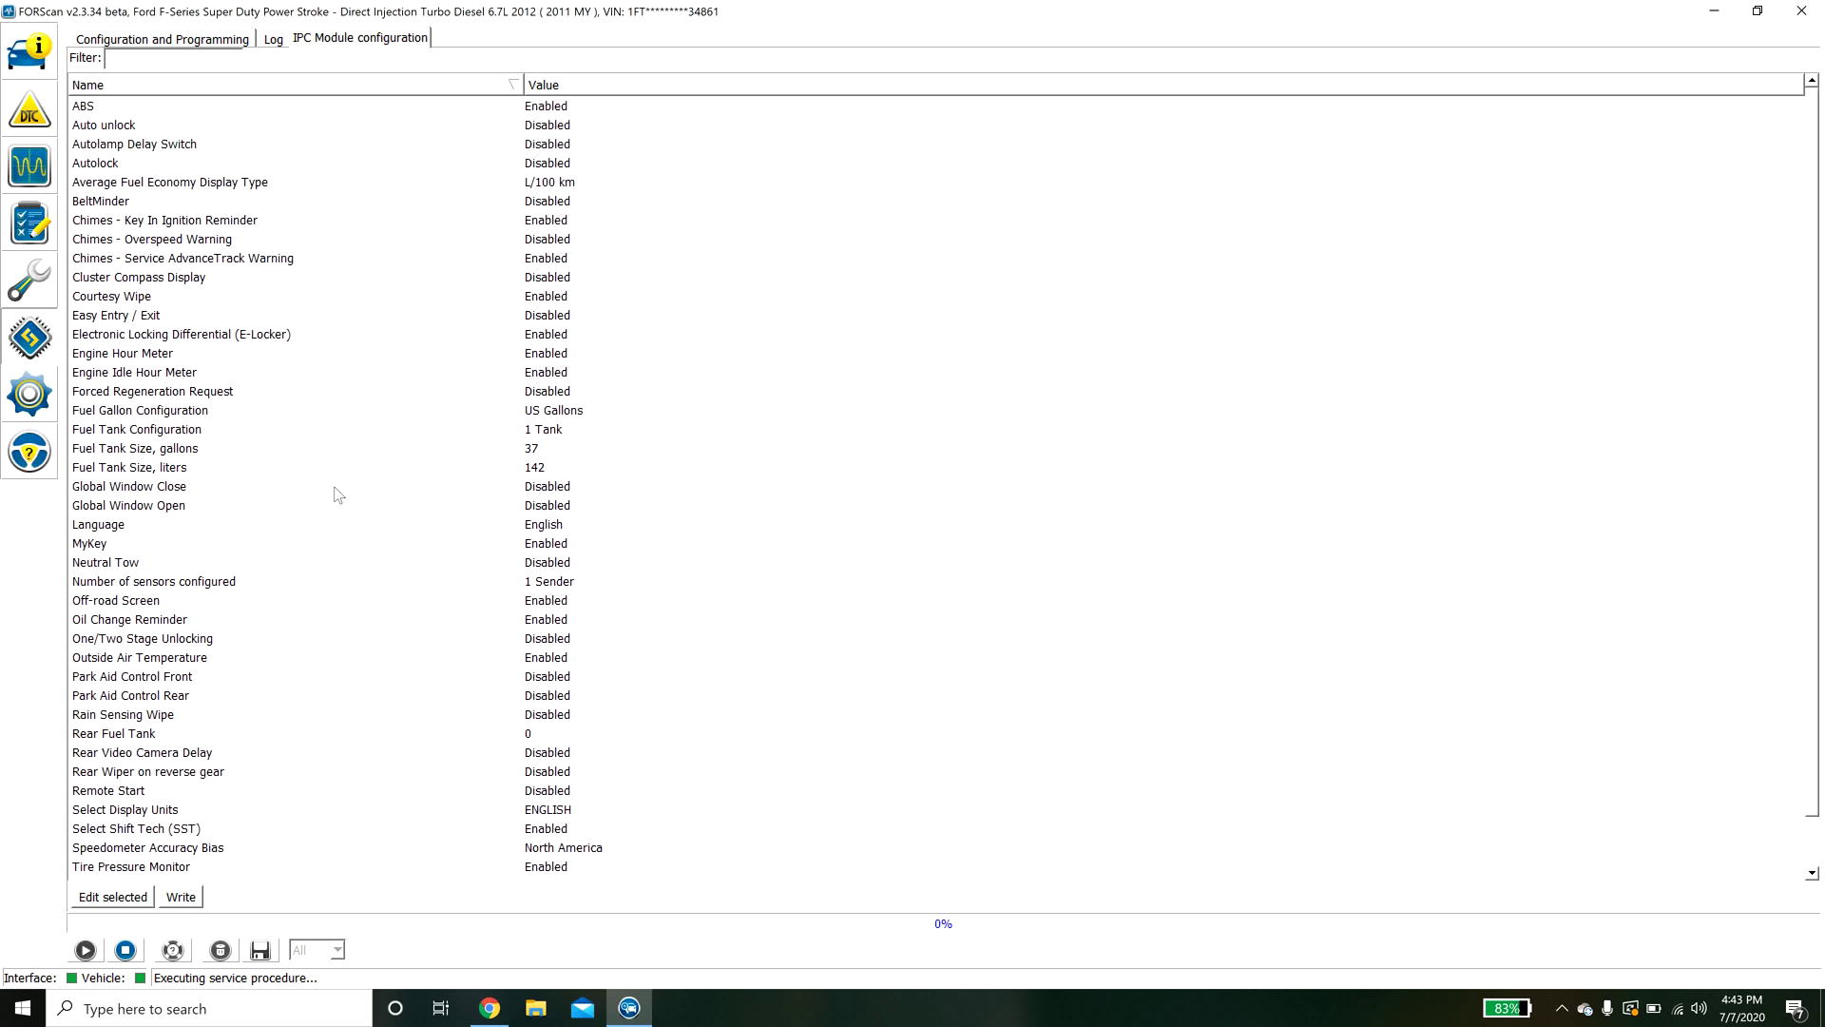
# Step: Try Enabled for Autolamp Delay Switch but cancel twice, leaving it Disabled, then stop the procedure
pyautogui.doubleClick(545, 147)
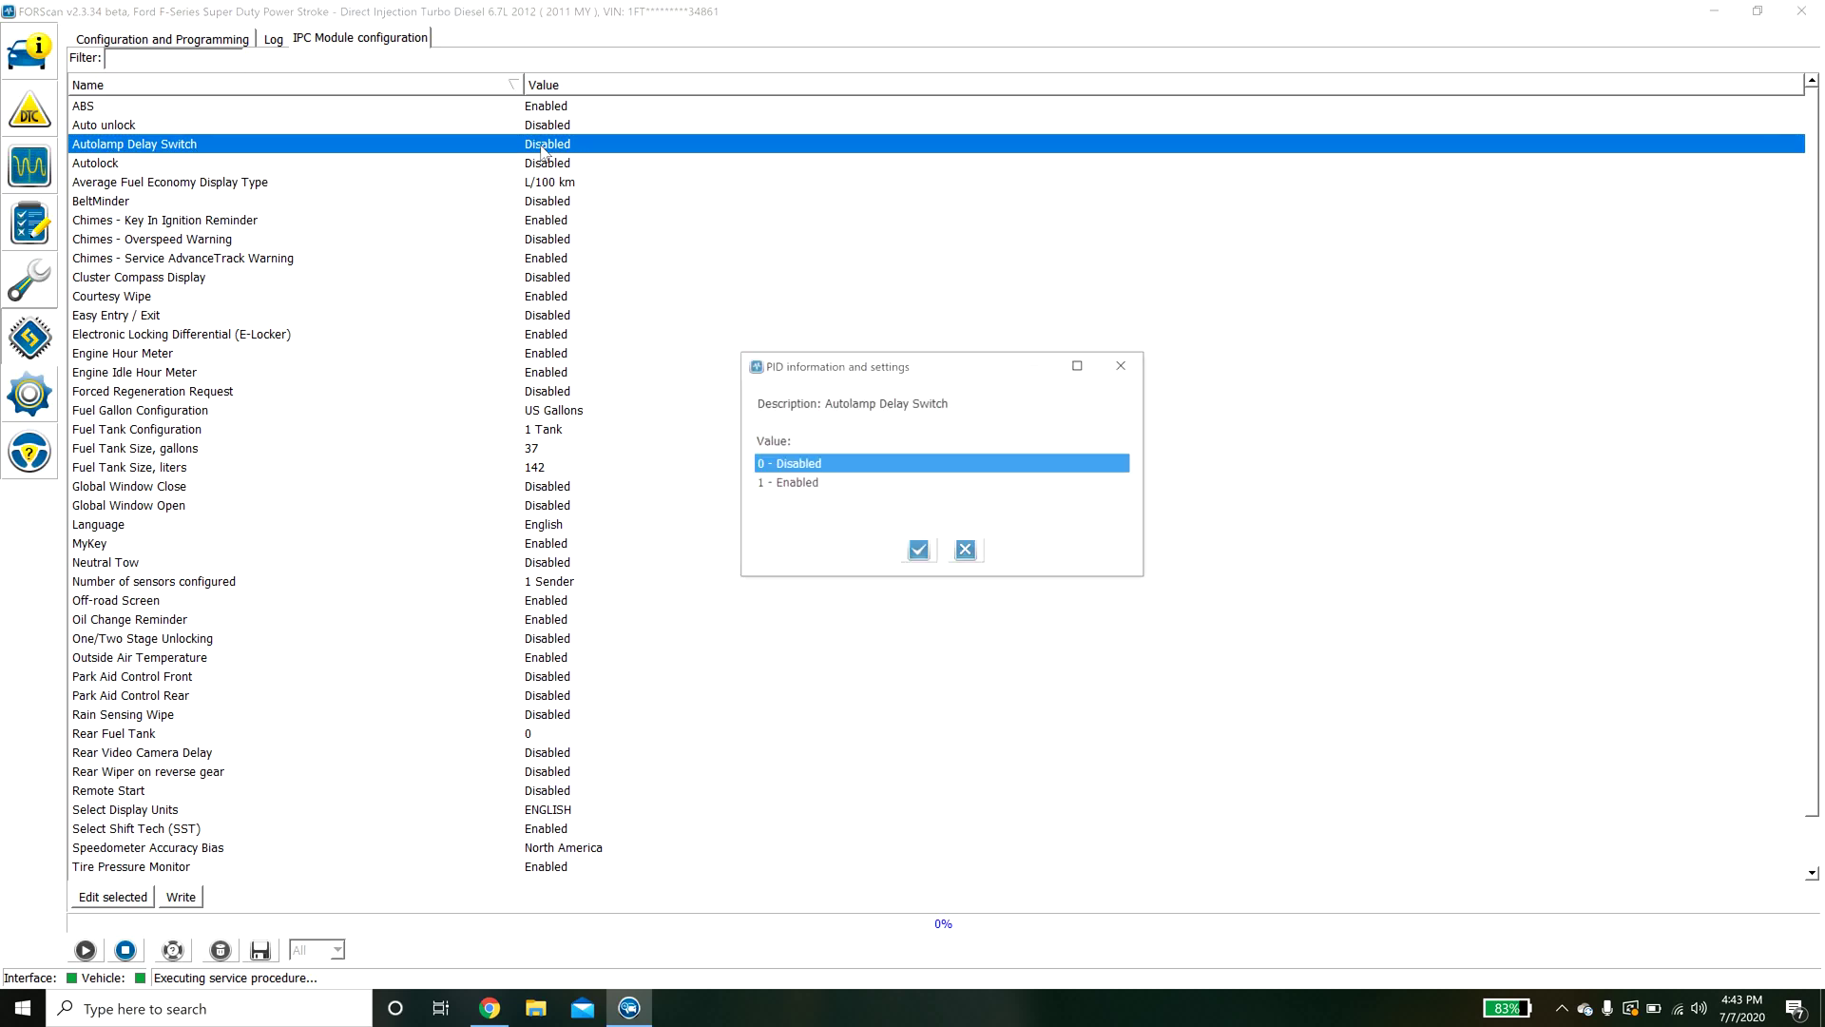
pyautogui.click(773, 485)
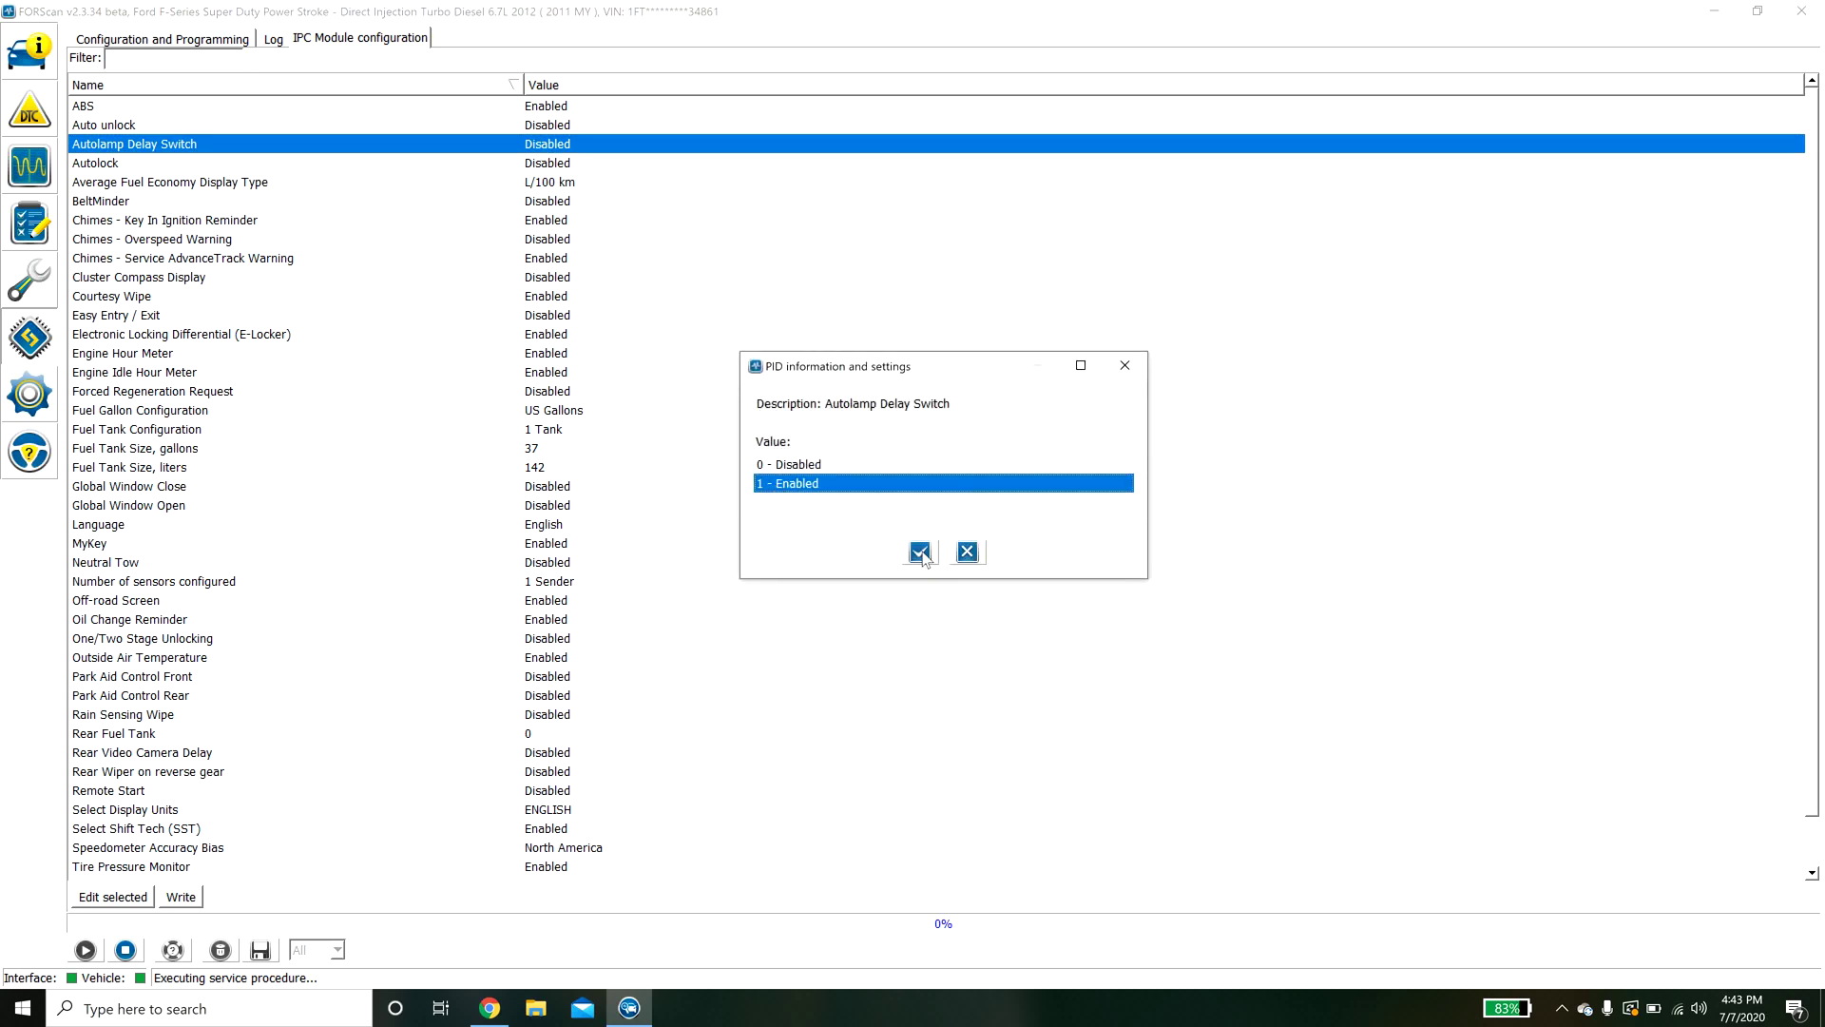
pyautogui.click(968, 555)
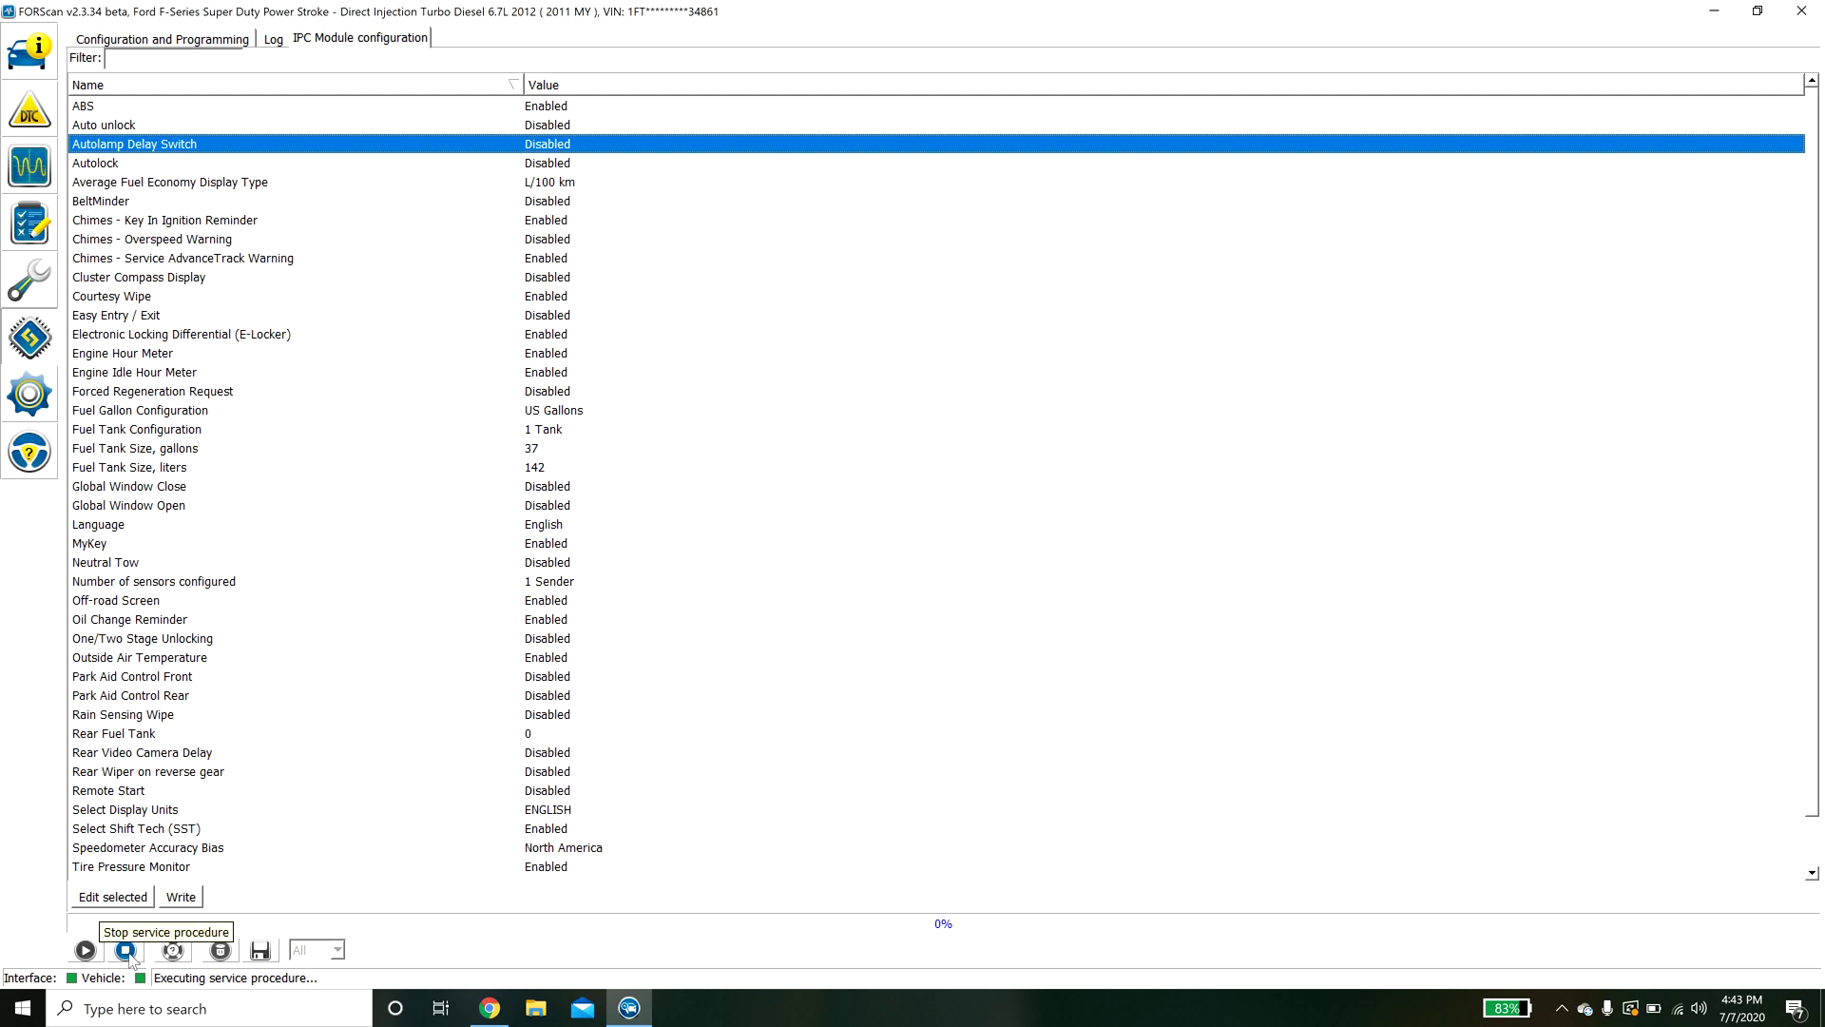
pyautogui.doubleClick(559, 149)
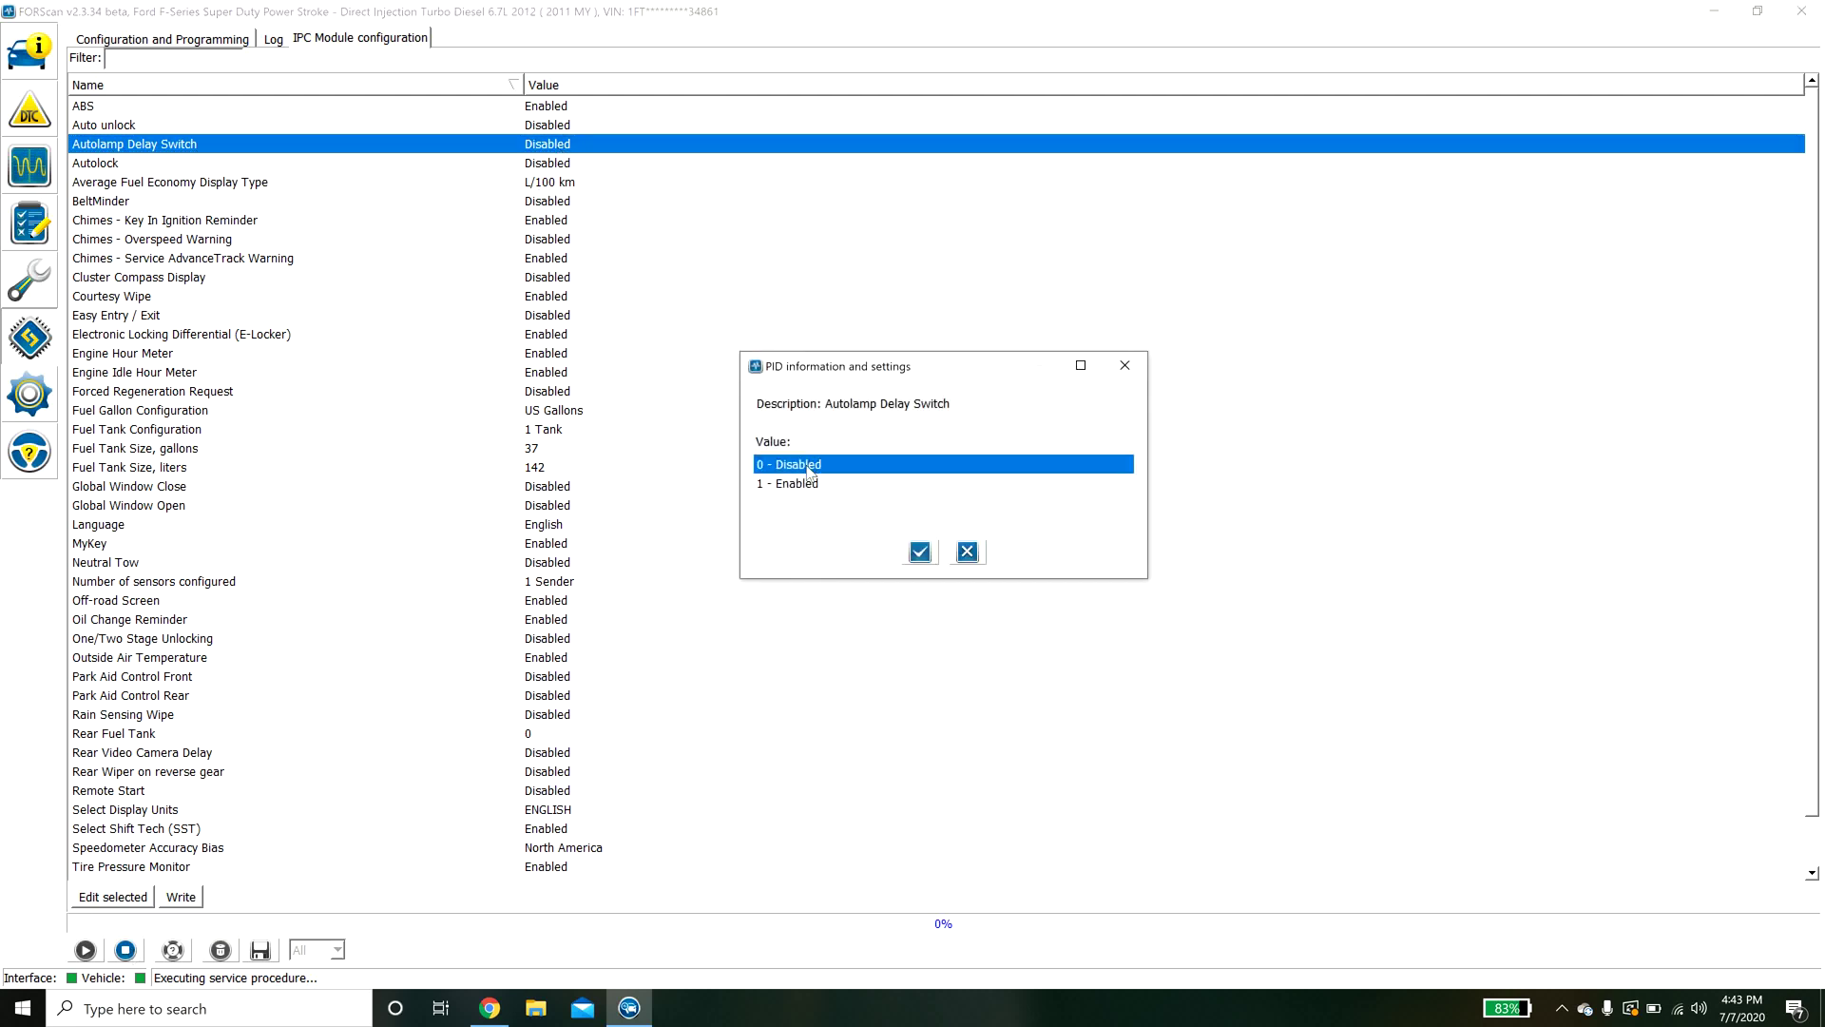
pyautogui.click(960, 552)
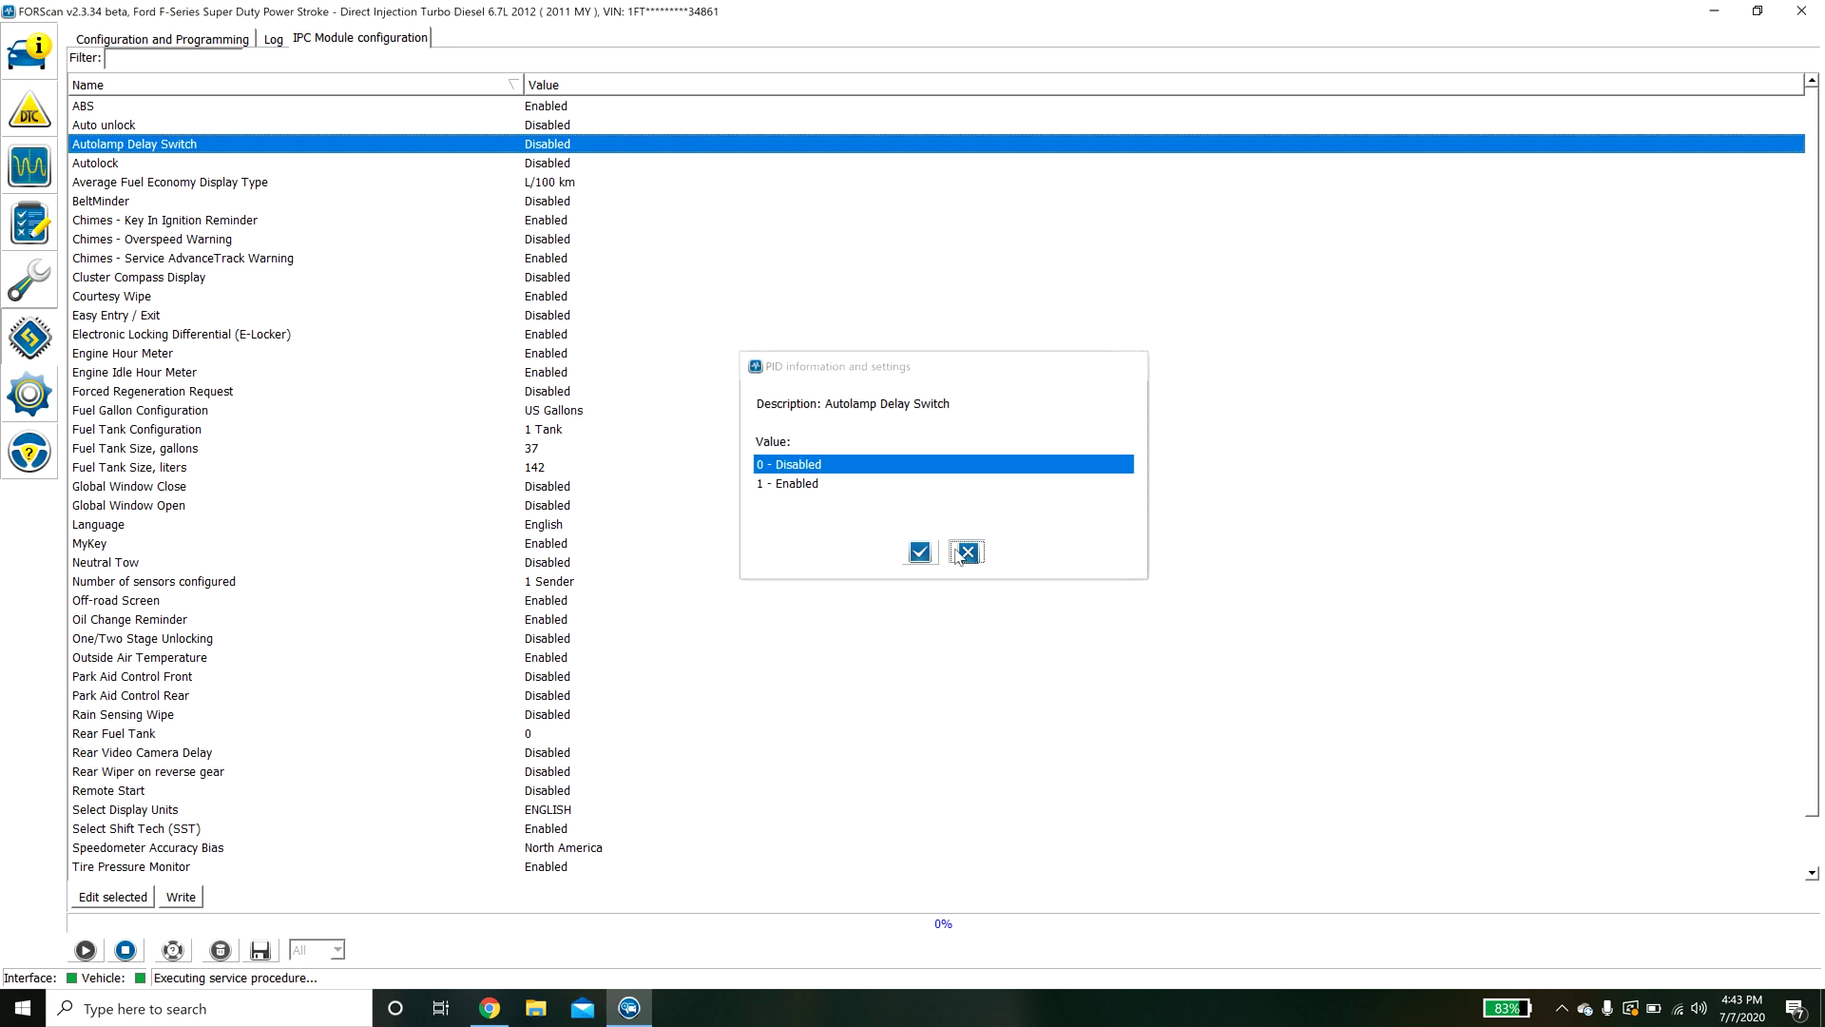
pyautogui.click(183, 897)
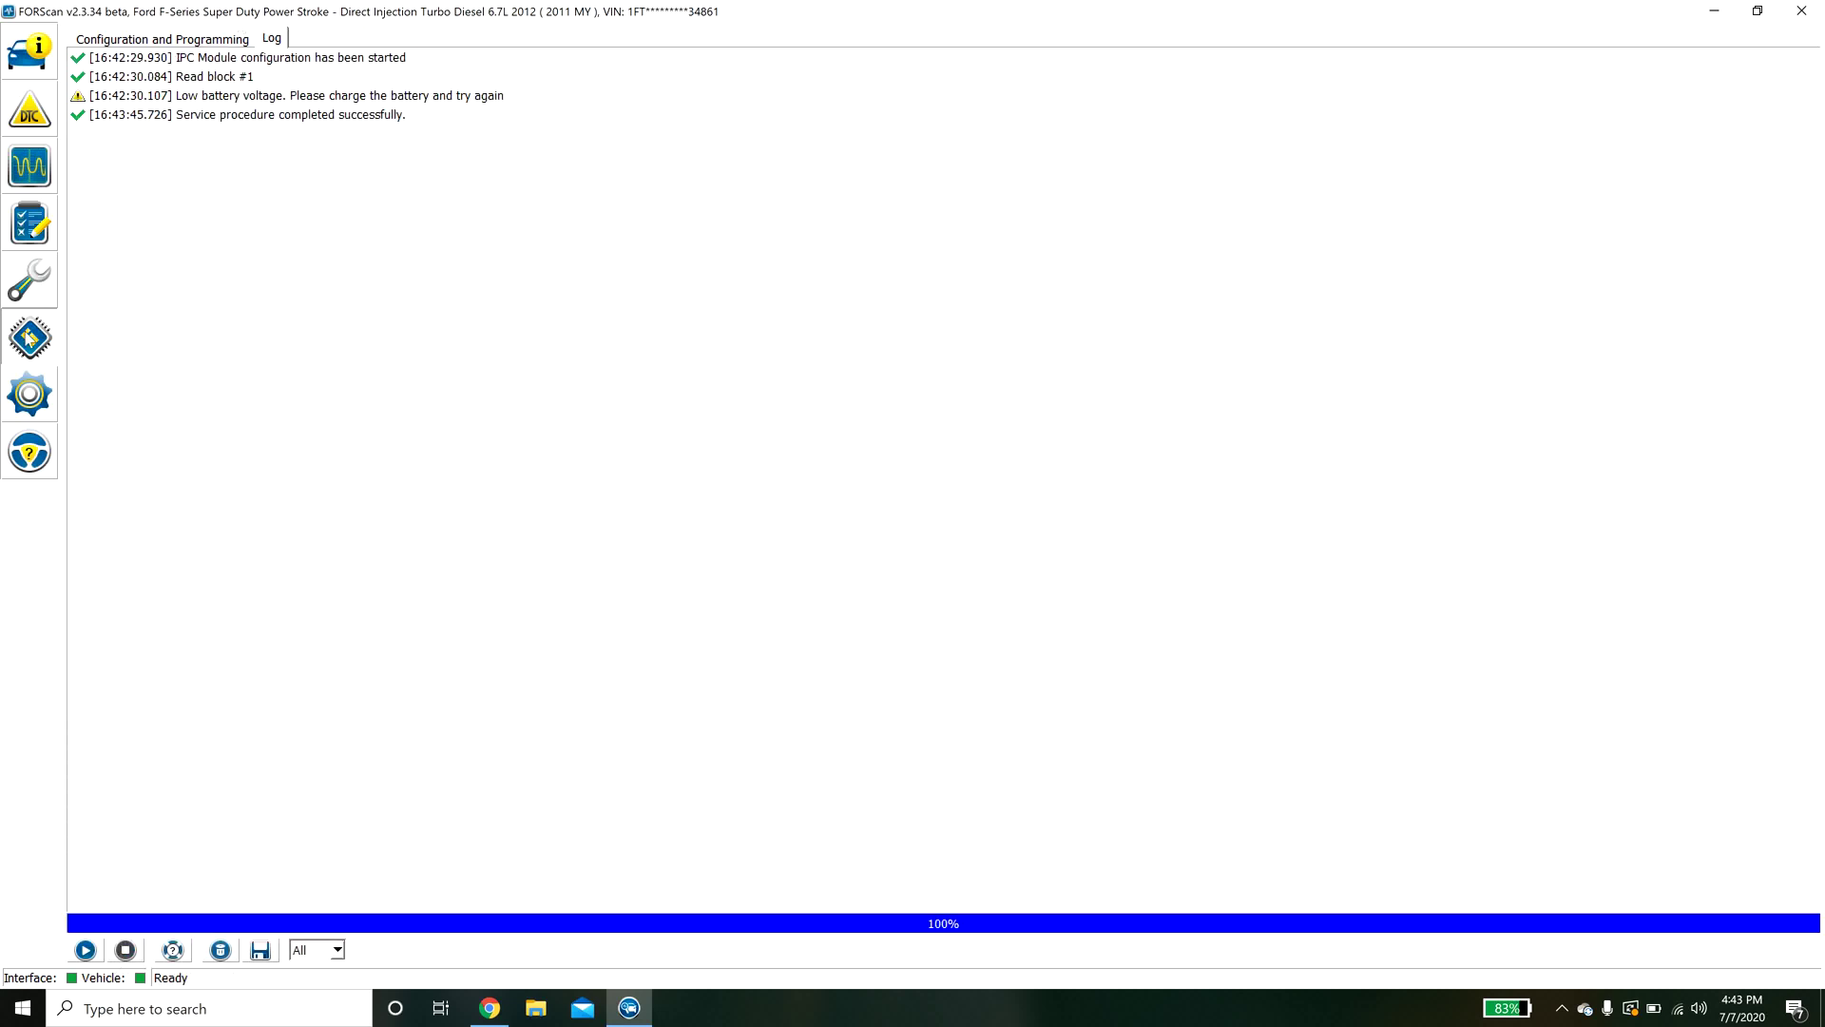
# Step: Run IPC Module configuration (AS BUILT format), accepting the safety and low-battery warnings
pyautogui.click(168, 38)
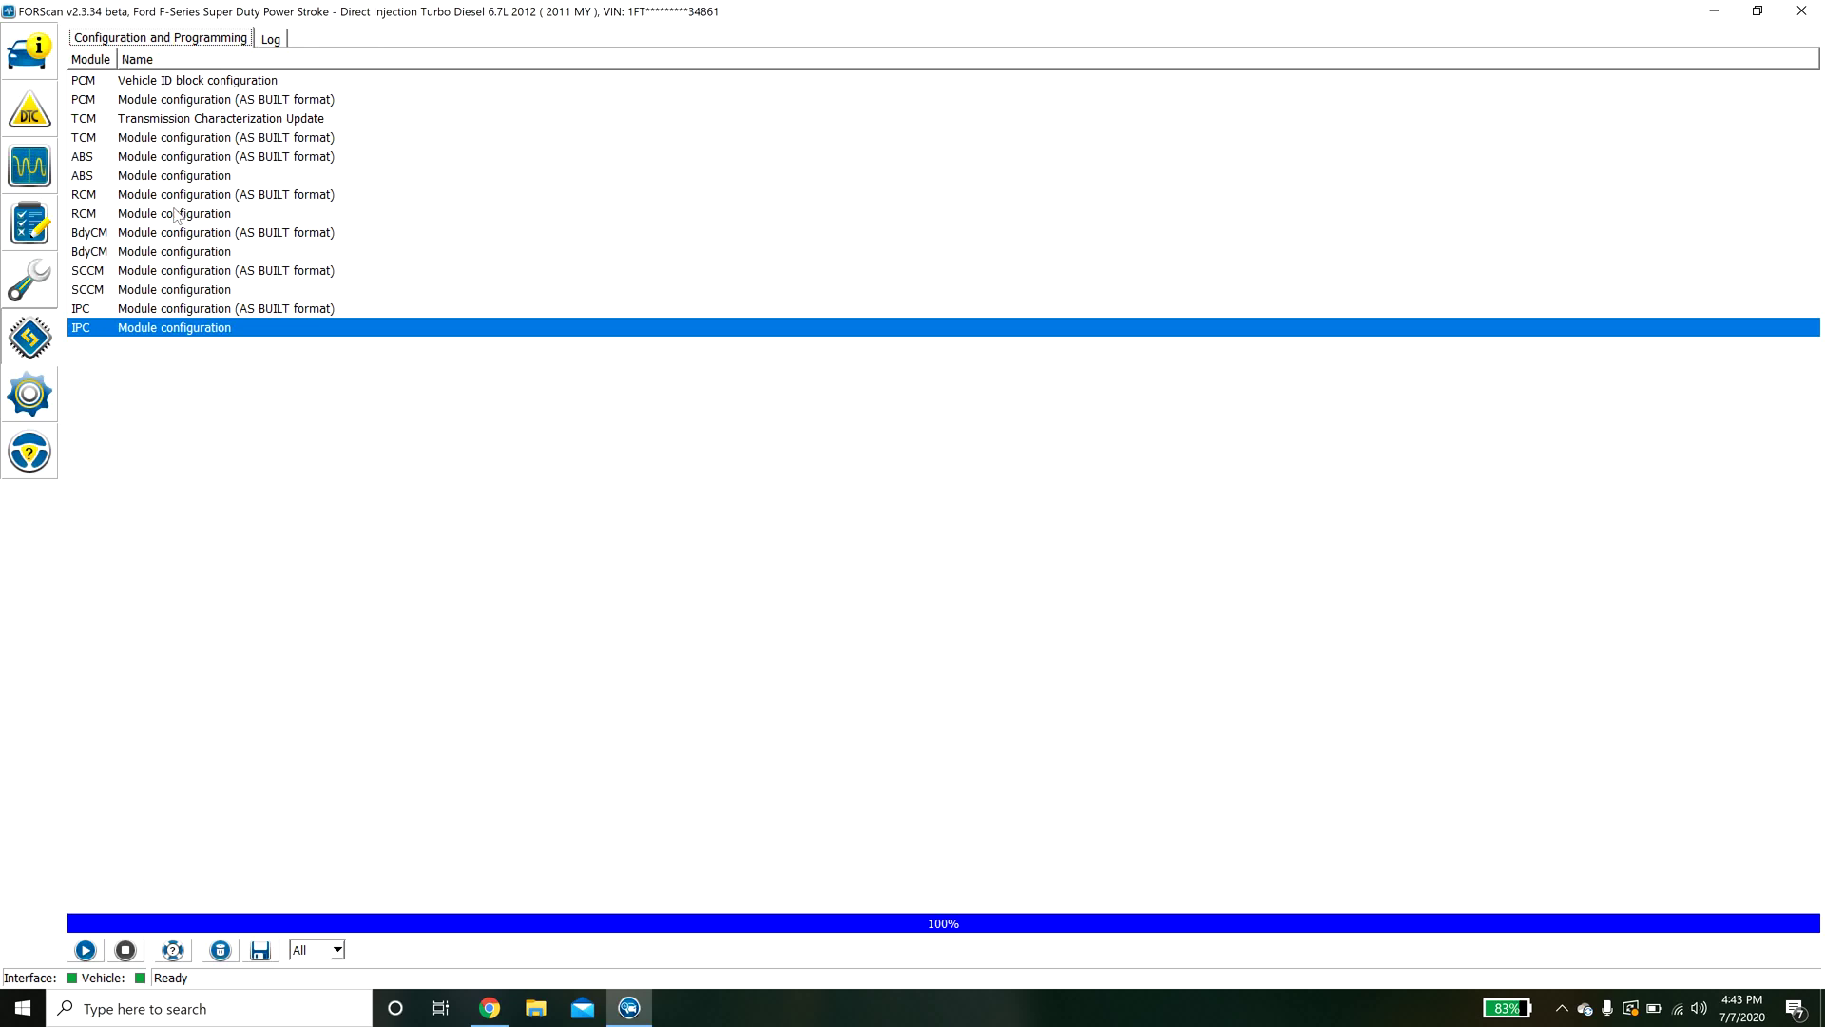
pyautogui.click(177, 310)
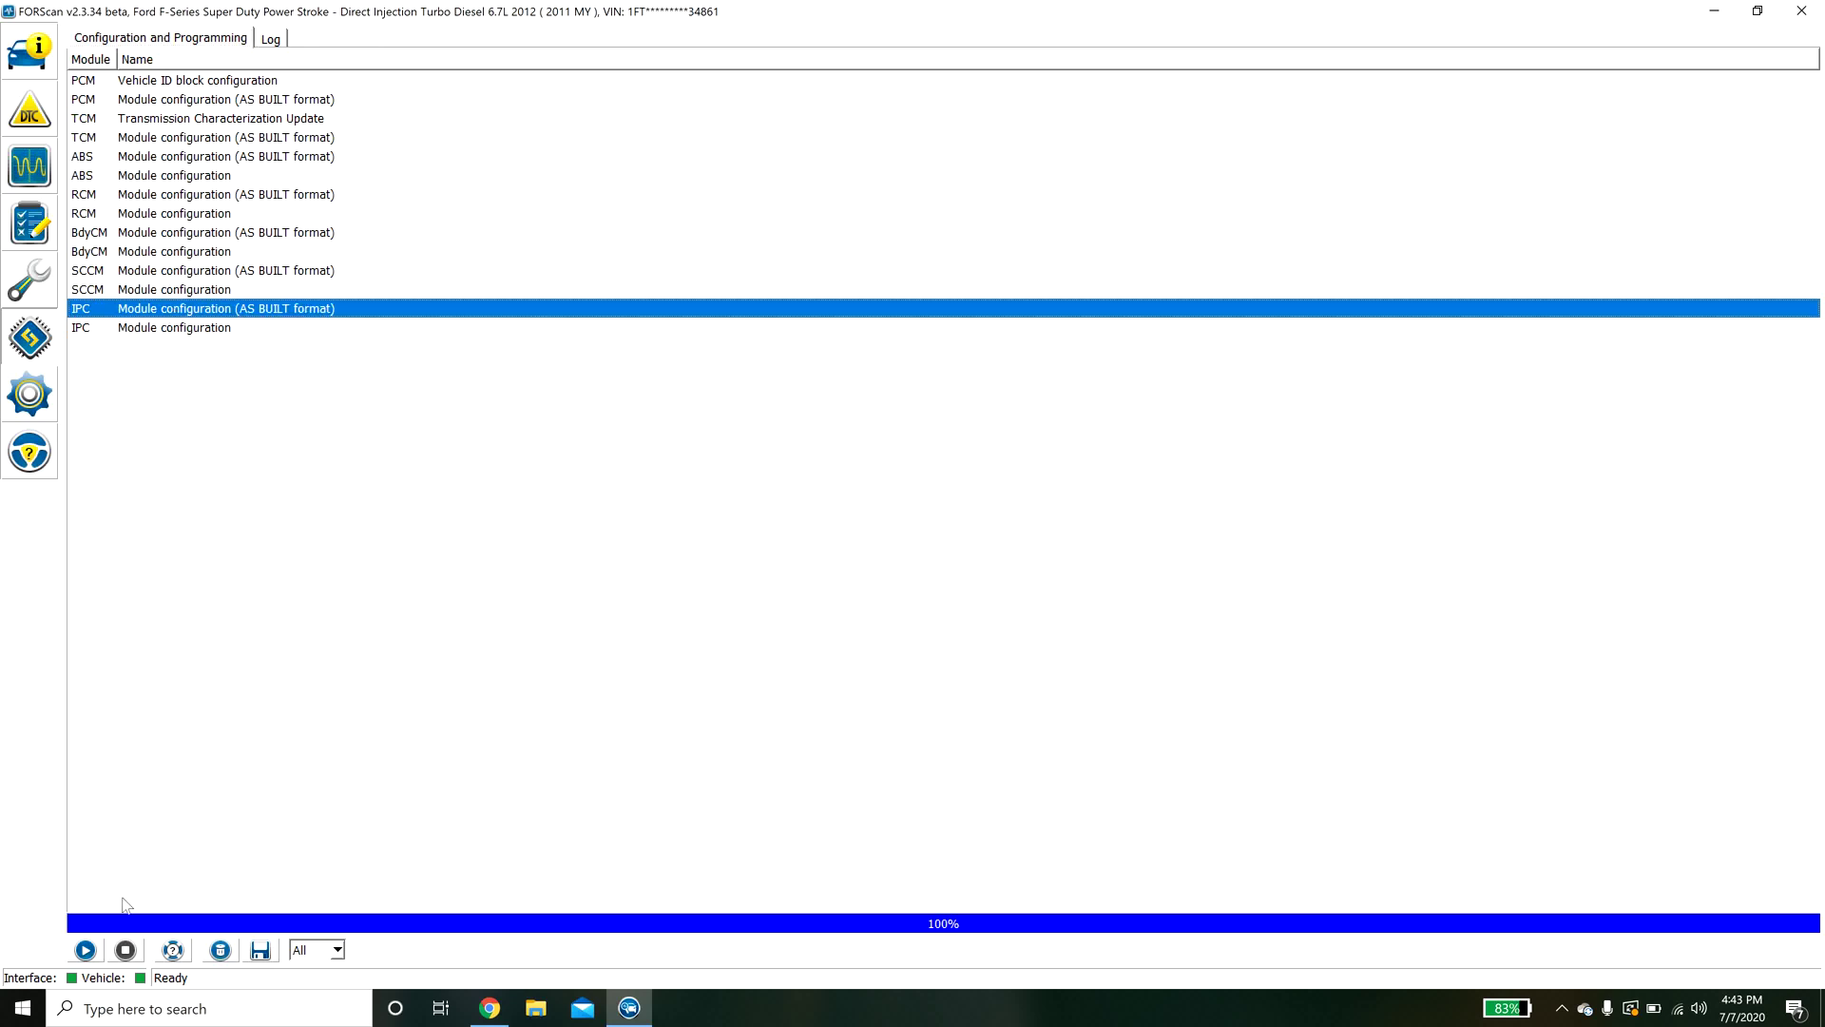
pyautogui.click(85, 949)
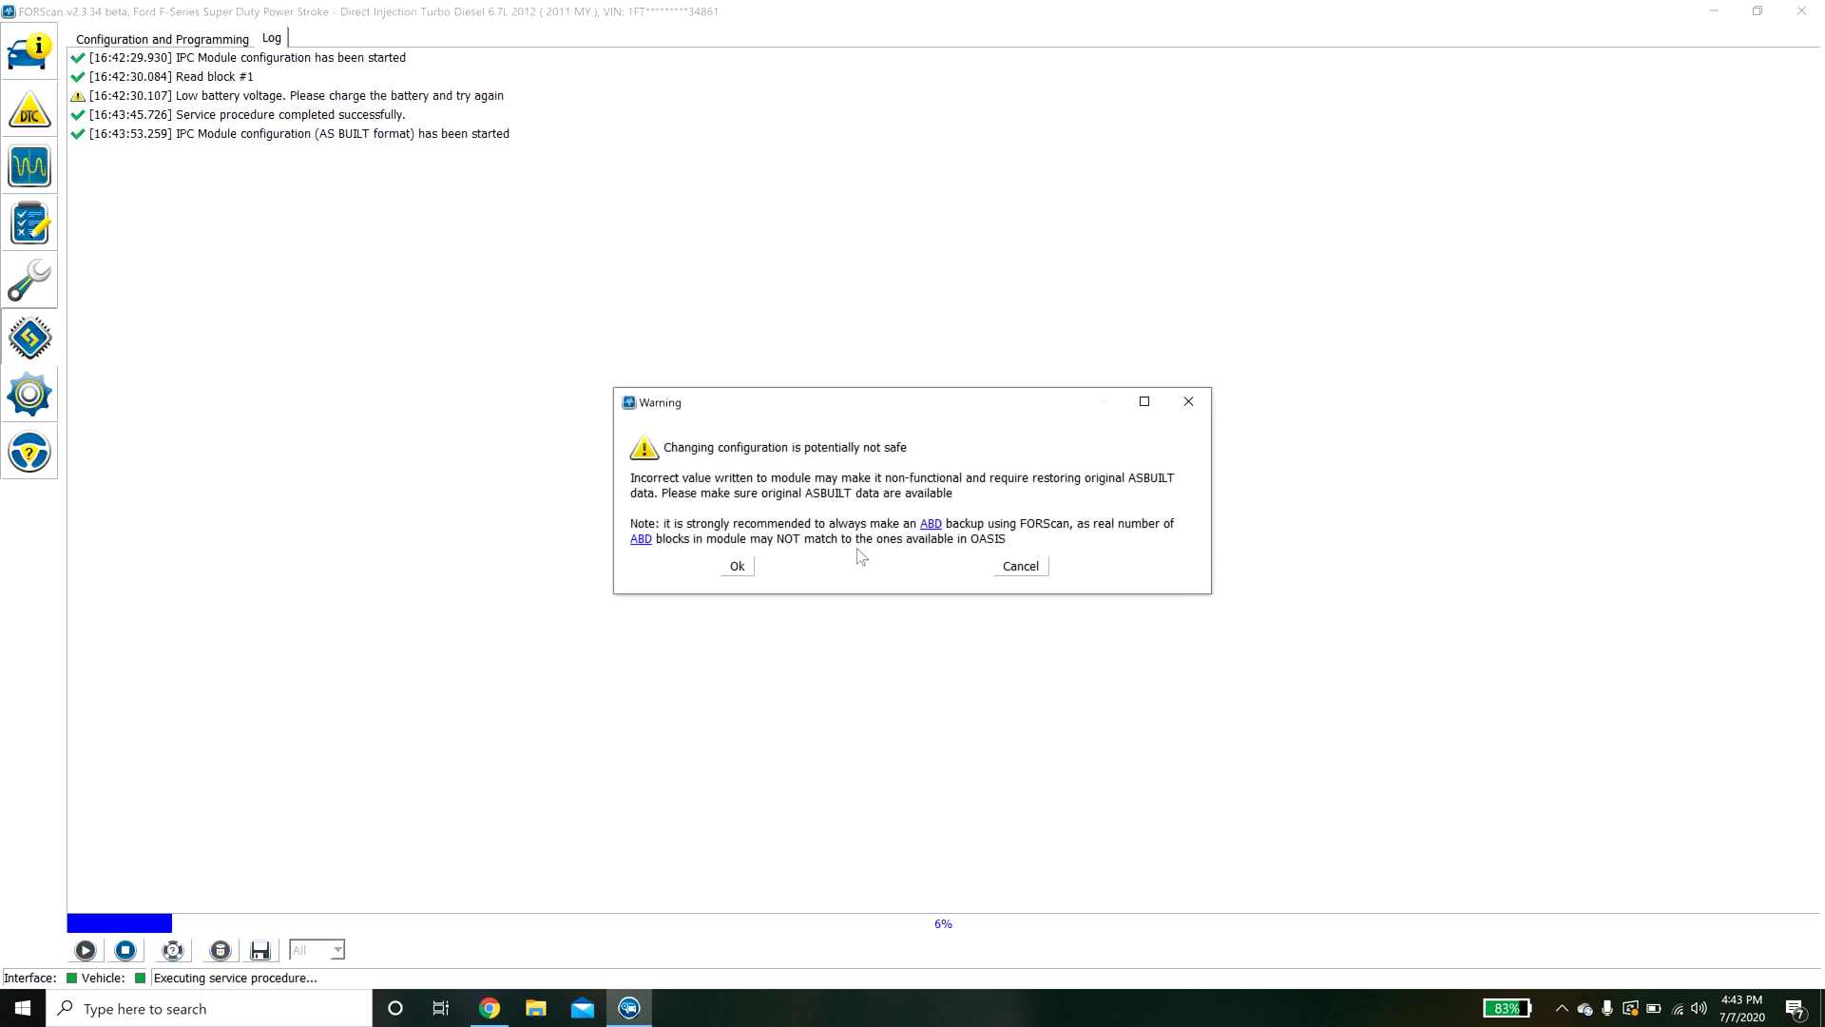
pyautogui.click(749, 569)
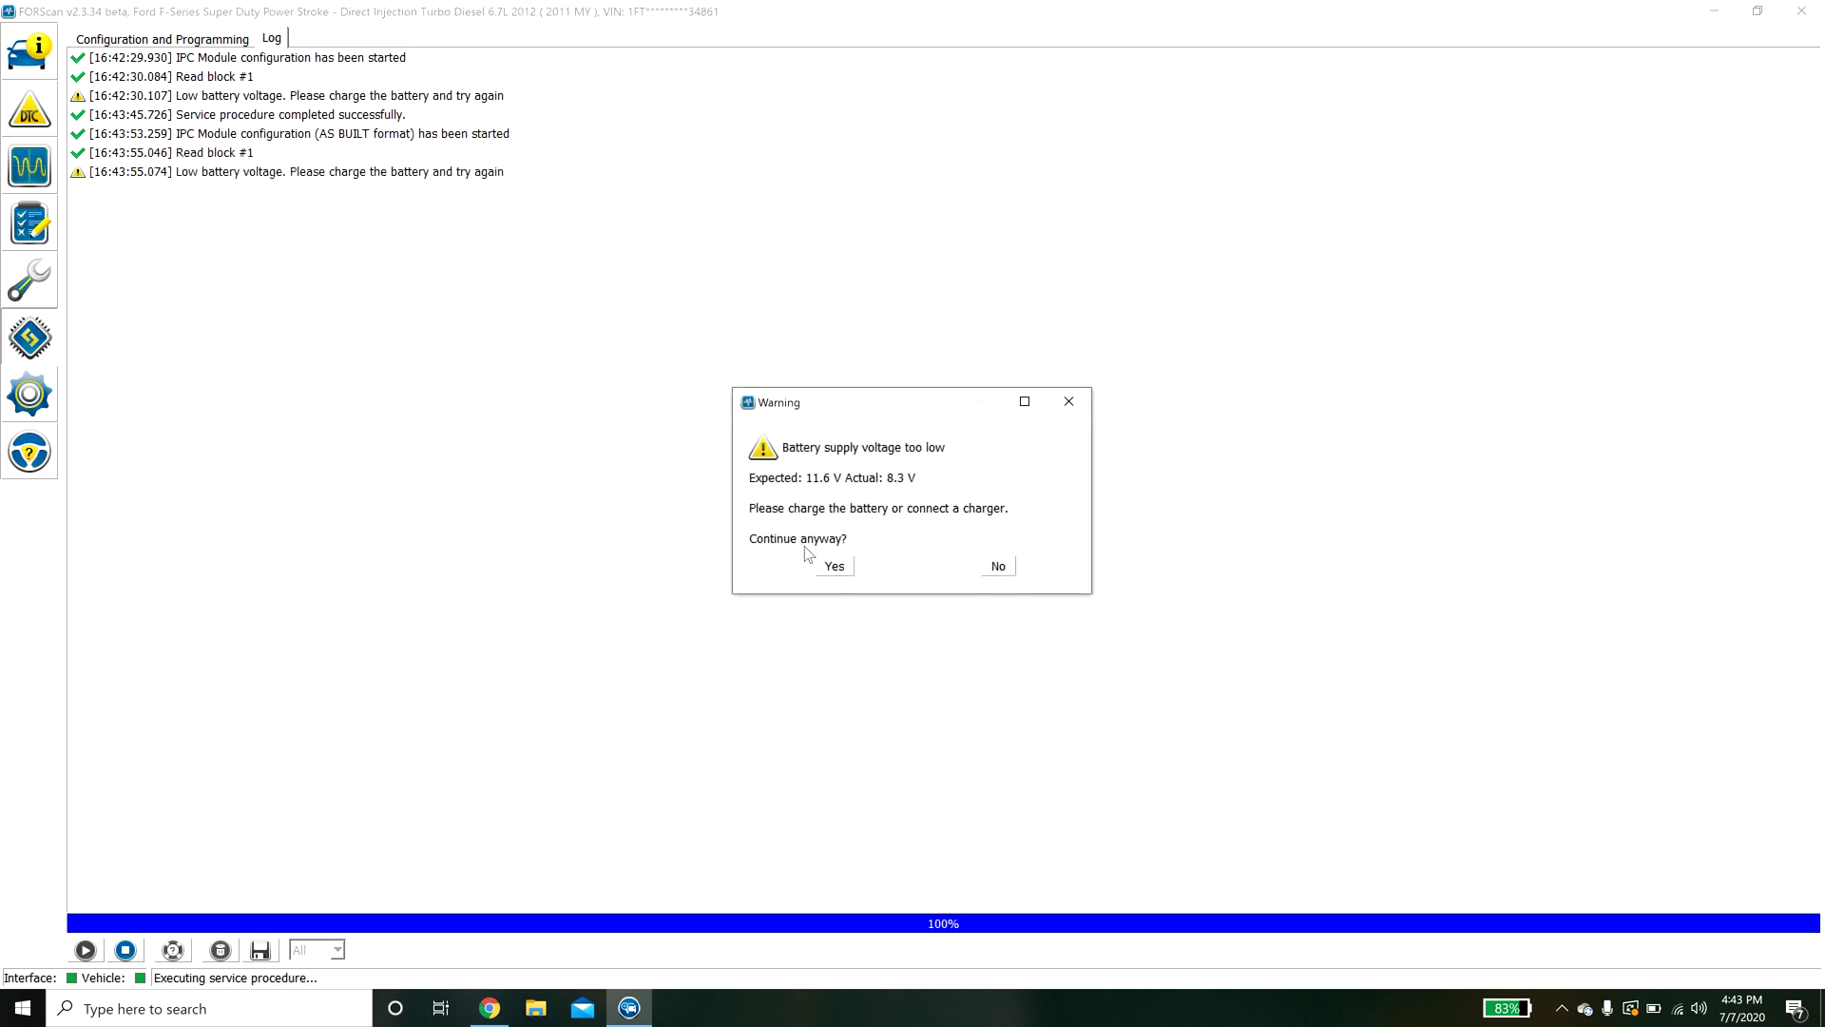
pyautogui.click(832, 568)
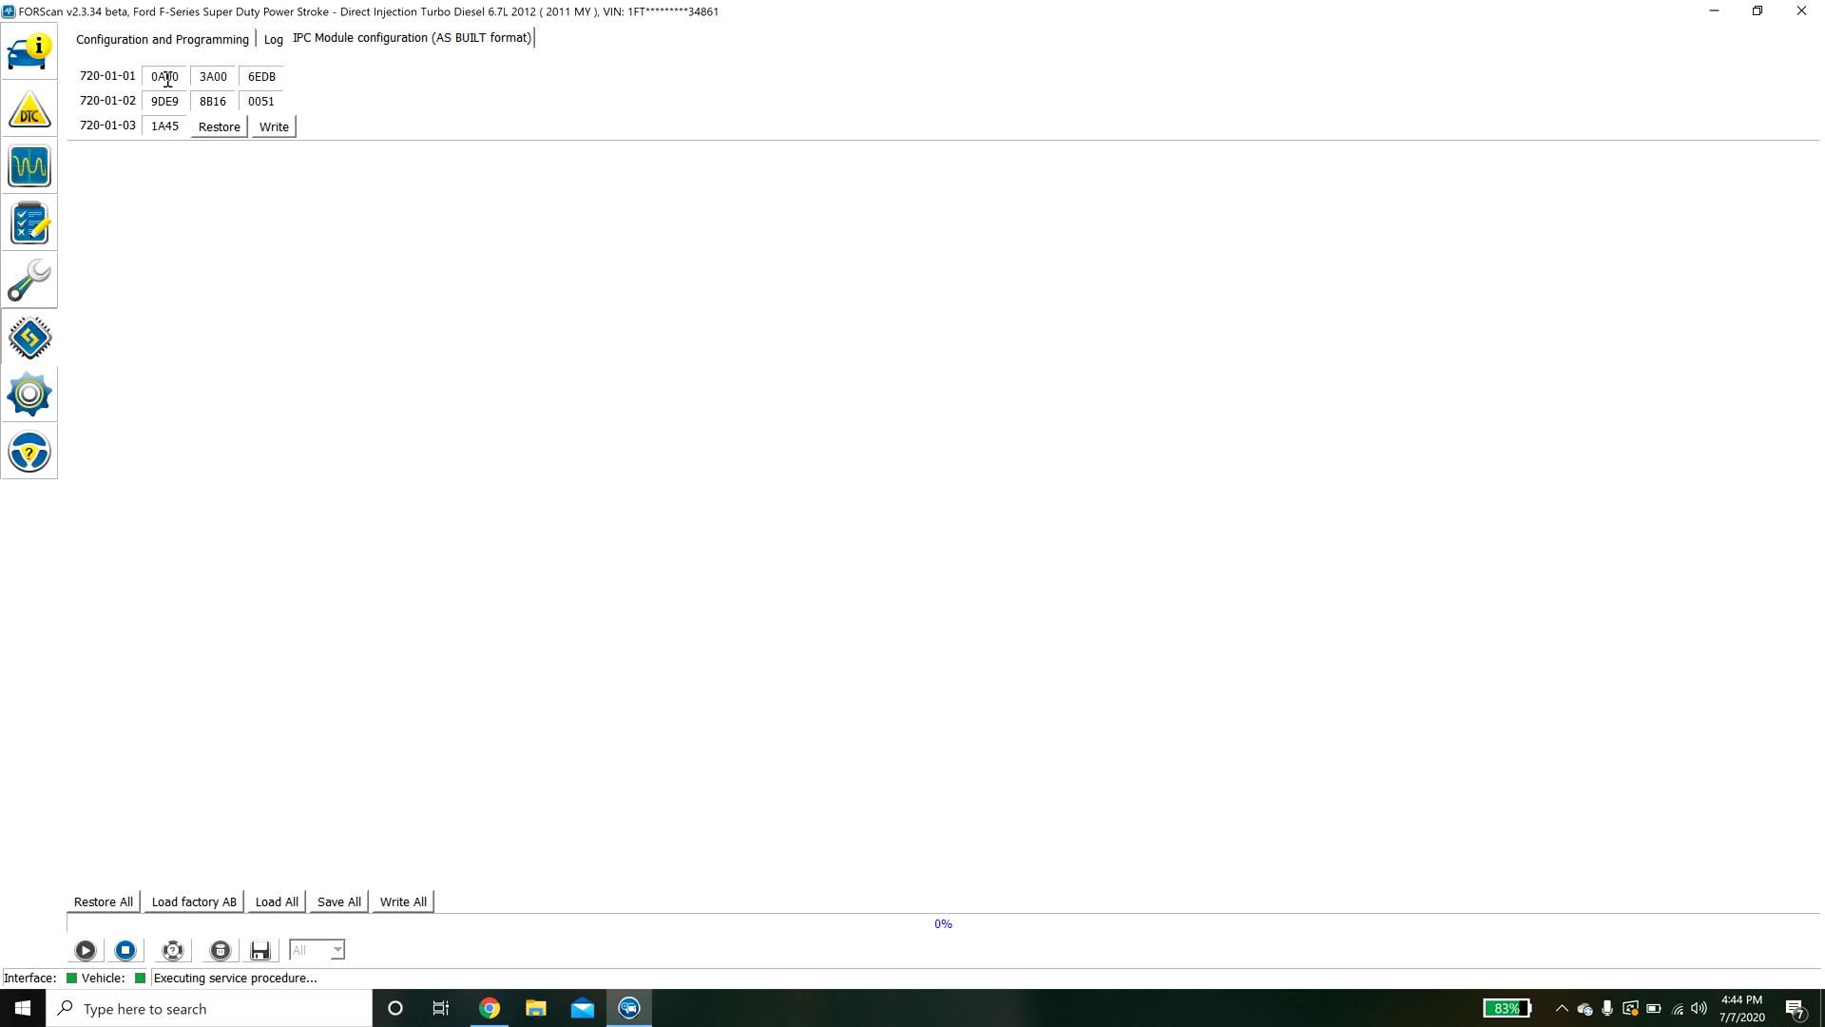
# Step: Inspect the 0A00, 3A00, 6EDB, 8B16 and 0051 values in blocks 720-01-01 and 720-01-02 without changing them
pyautogui.doubleClick(165, 77)
pyautogui.doubleClick(213, 78)
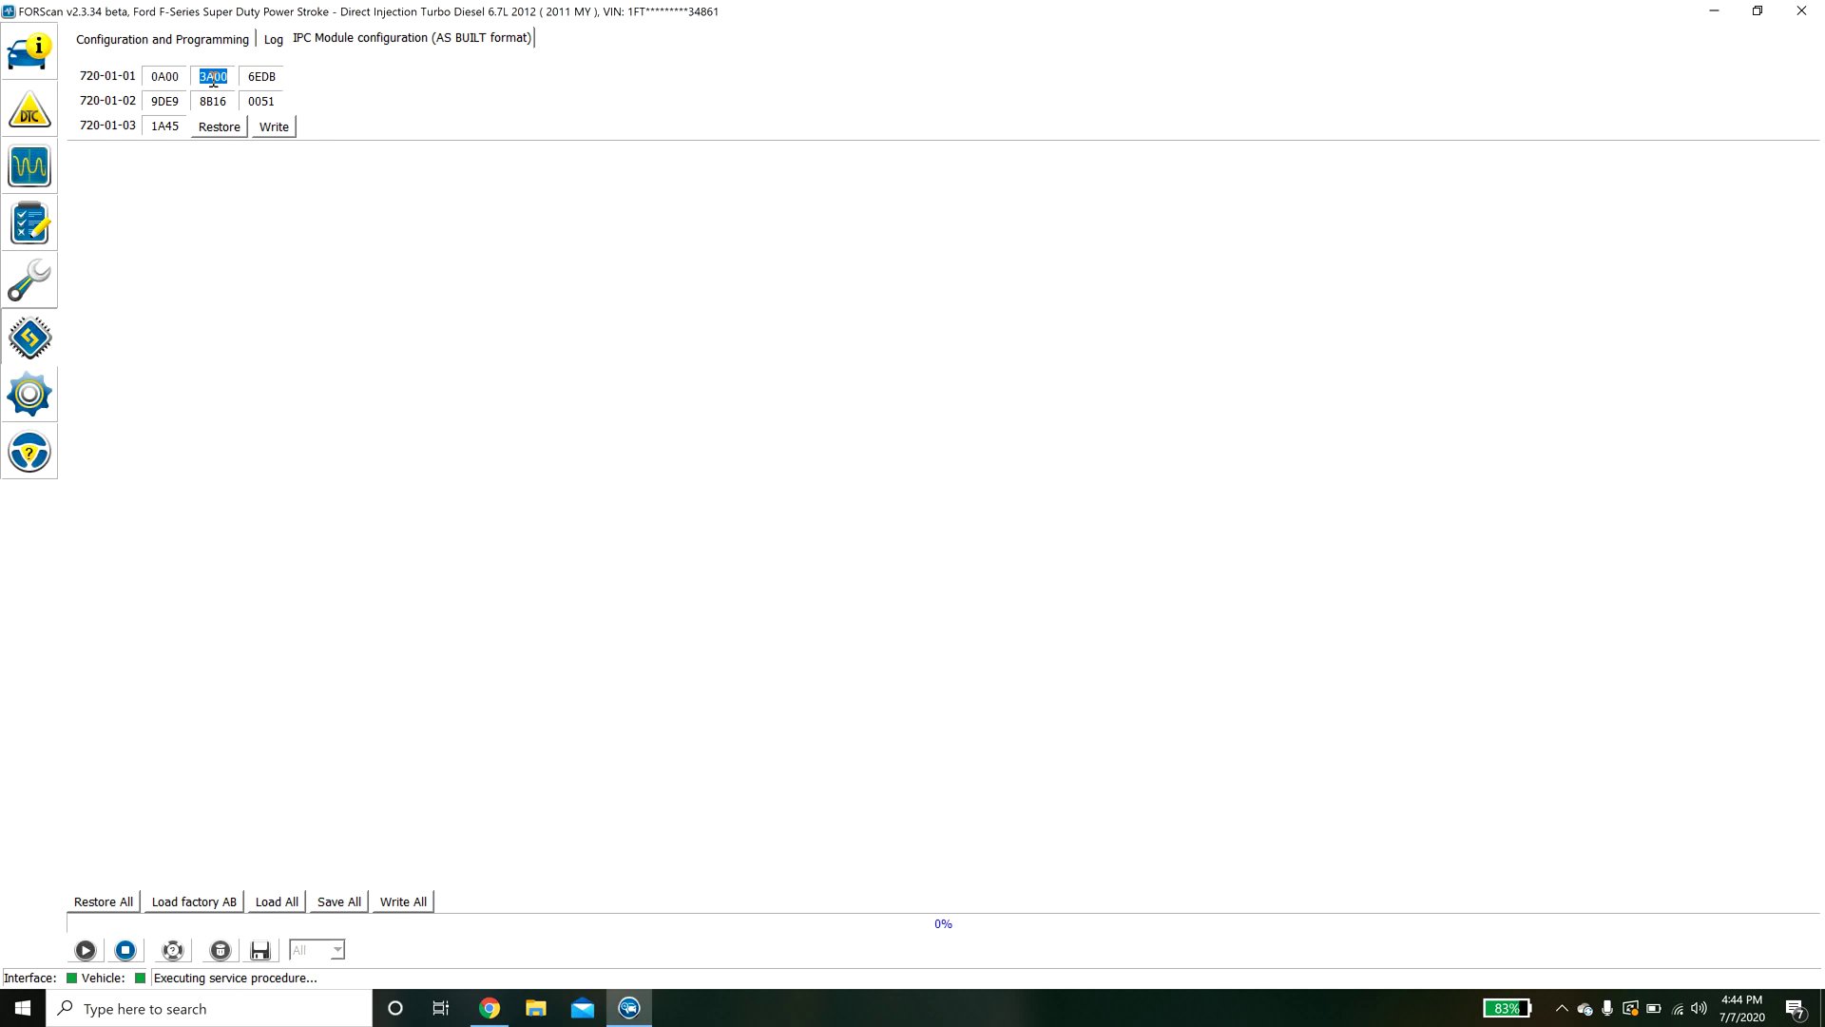
pyautogui.doubleClick(260, 78)
pyautogui.doubleClick(218, 79)
pyautogui.click(271, 78)
pyautogui.doubleClick(270, 79)
pyautogui.click(215, 77)
pyautogui.doubleClick(211, 101)
pyautogui.click(260, 101)
pyautogui.moveTo(279, 100); pyautogui.dragTo(256, 101)
pyautogui.click(274, 100)
# Step: Stop the IPC as-built session, check the Connection settings, and return to the vehicle information page
pyautogui.click(125, 951)
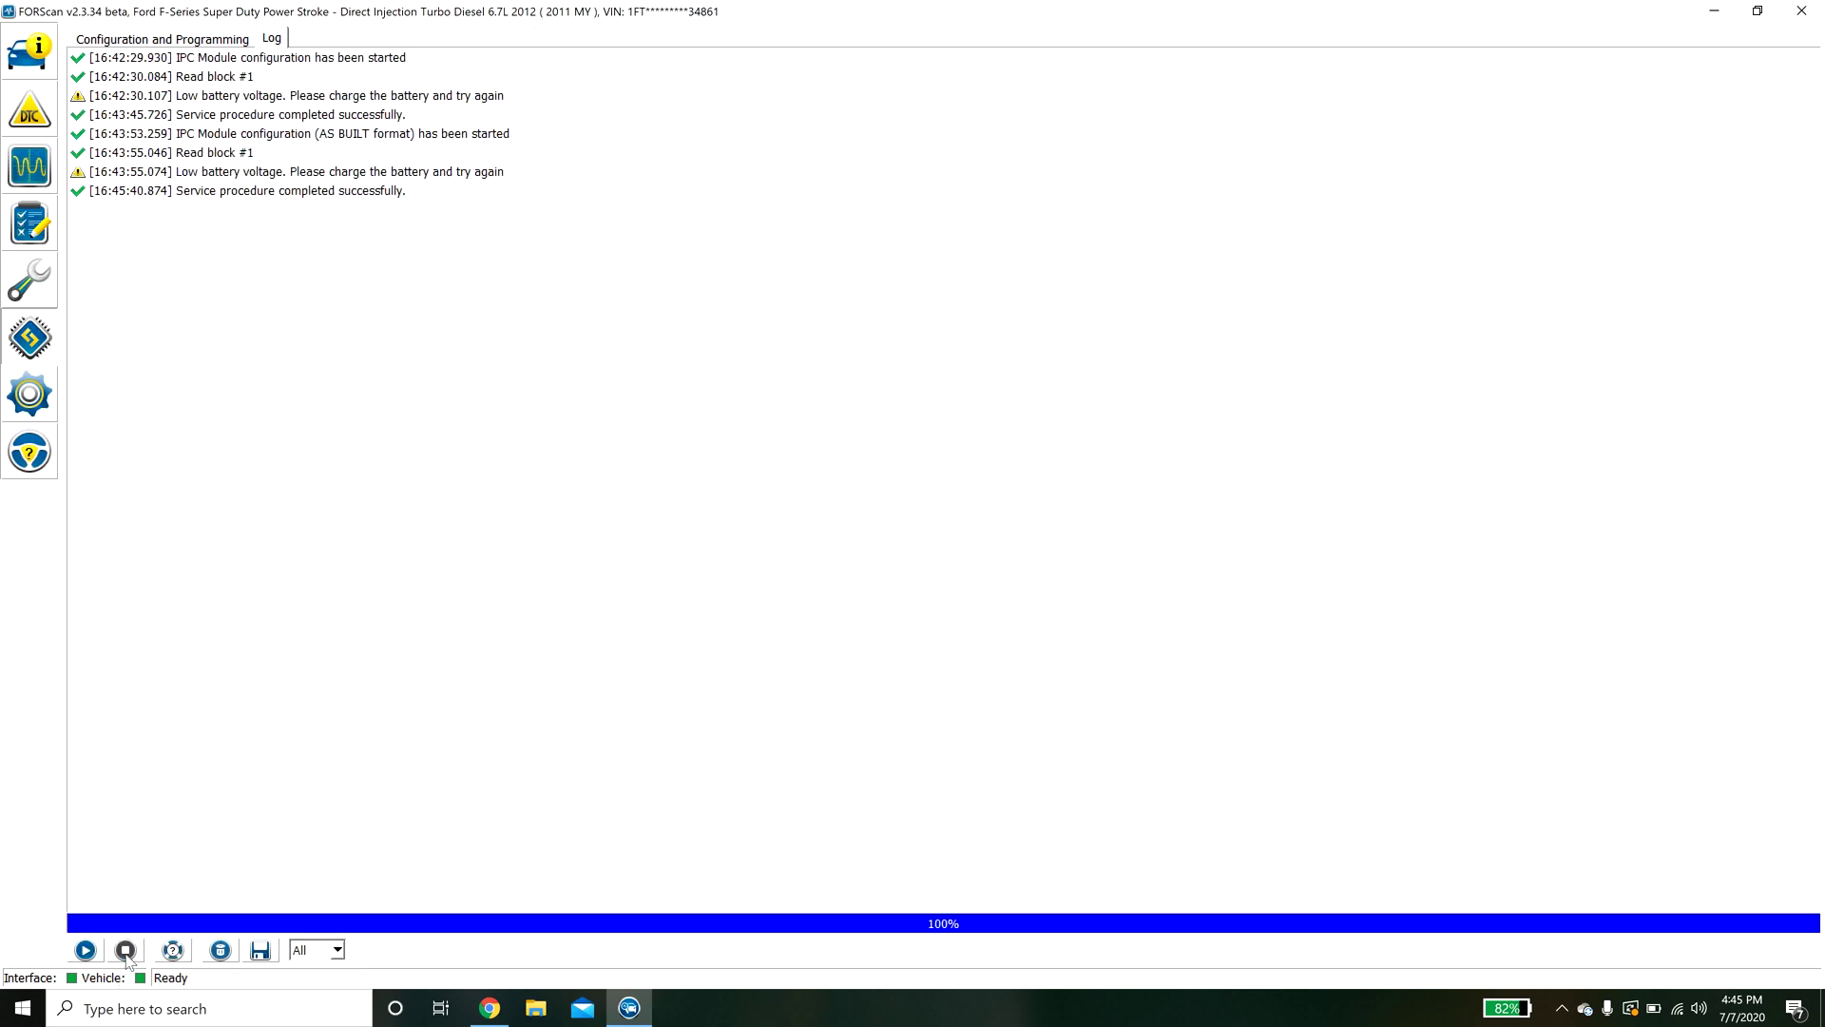
pyautogui.click(21, 410)
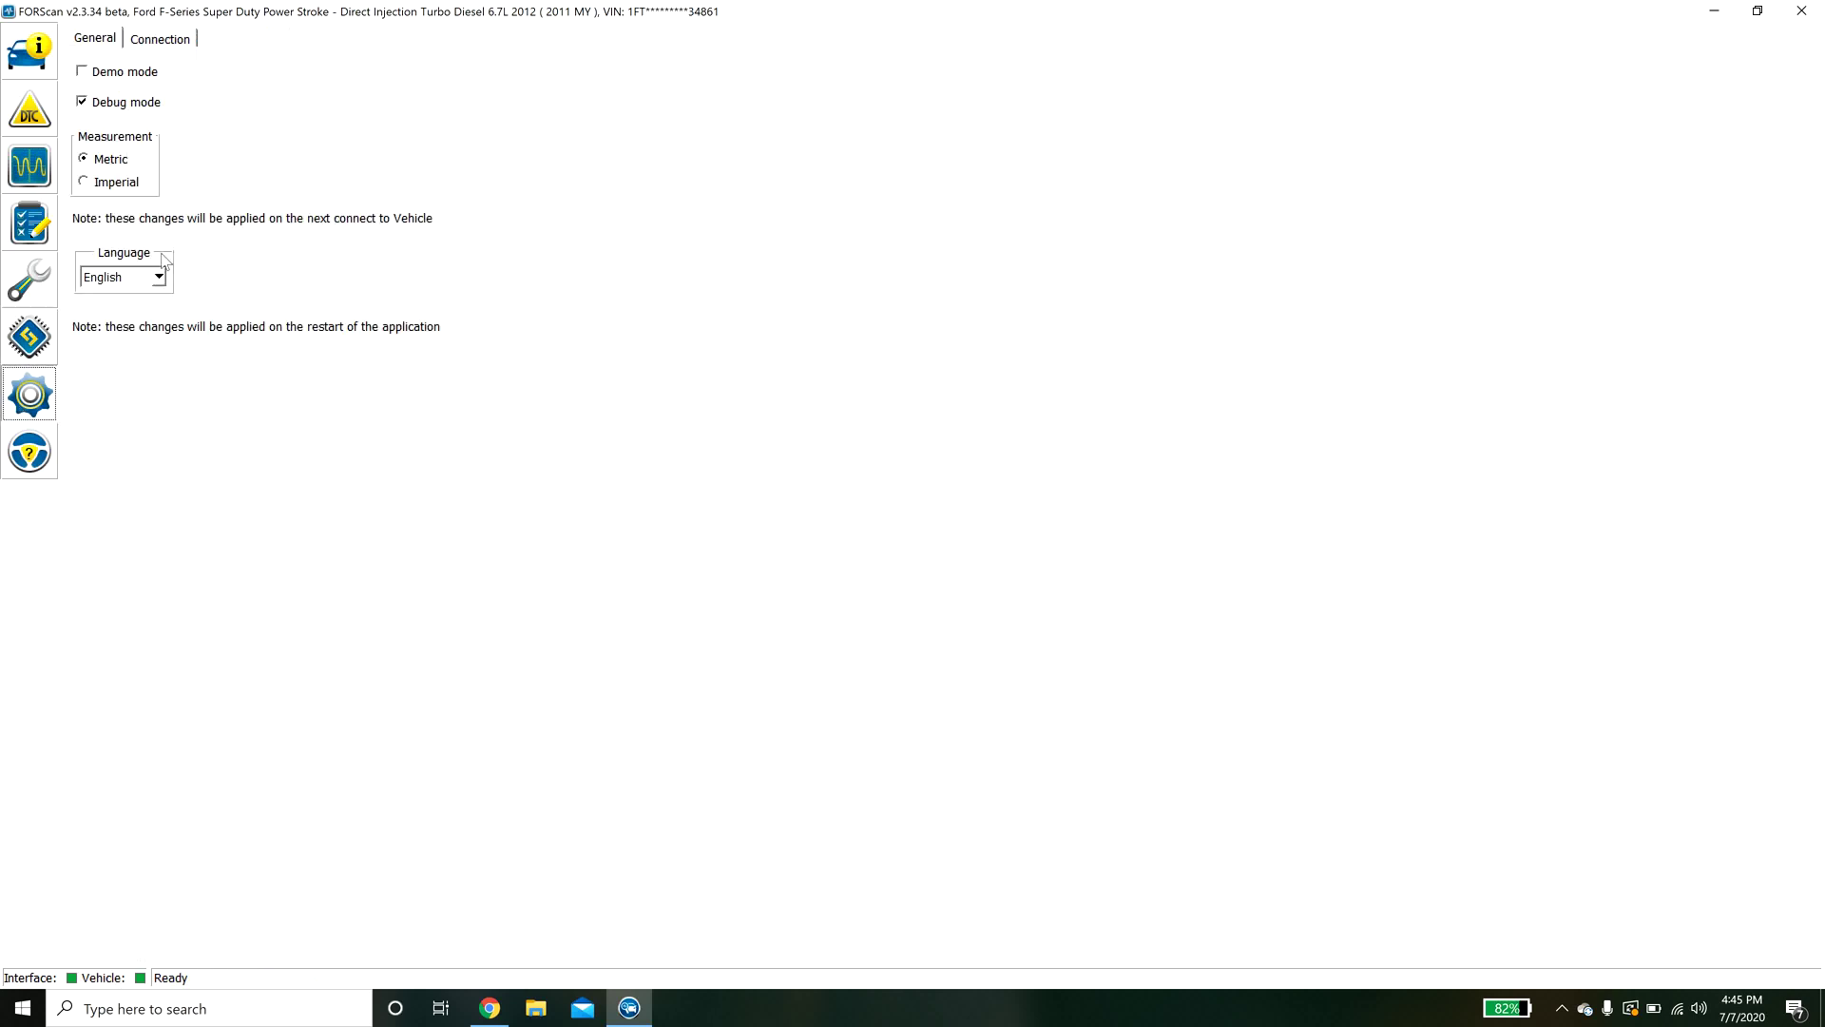
pyautogui.click(174, 50)
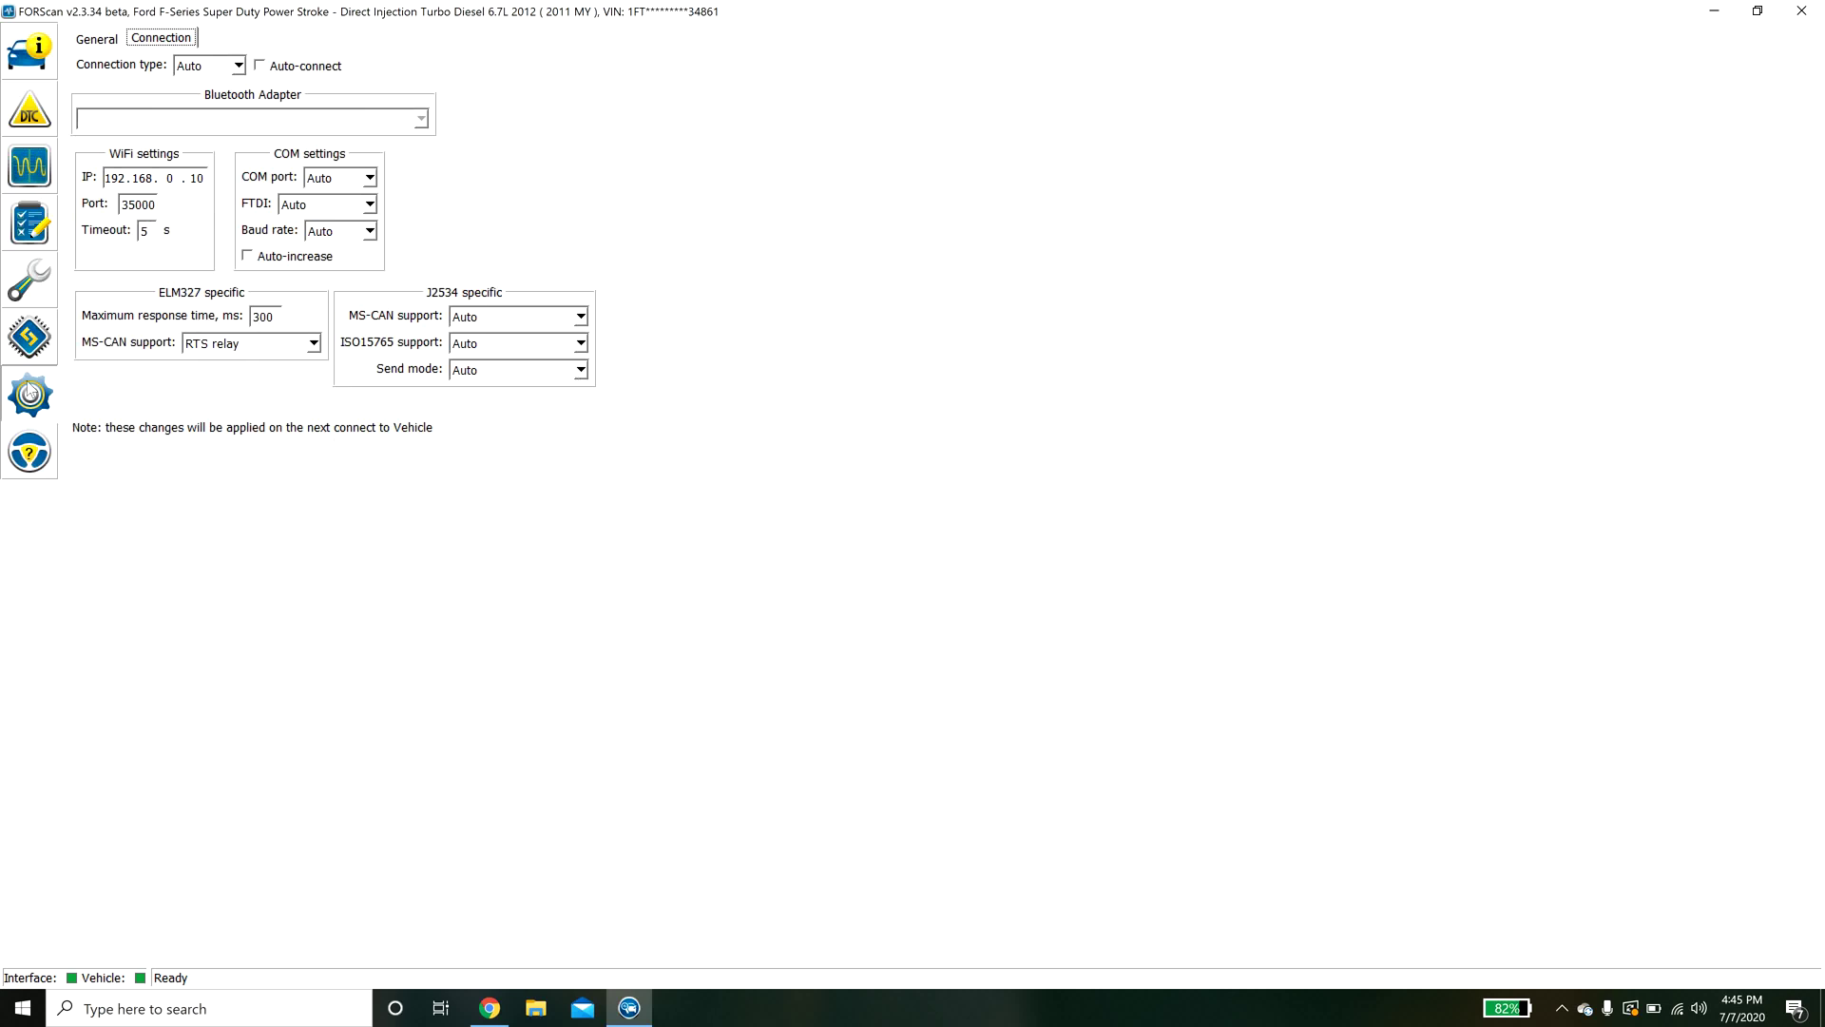
pyautogui.click(12, 28)
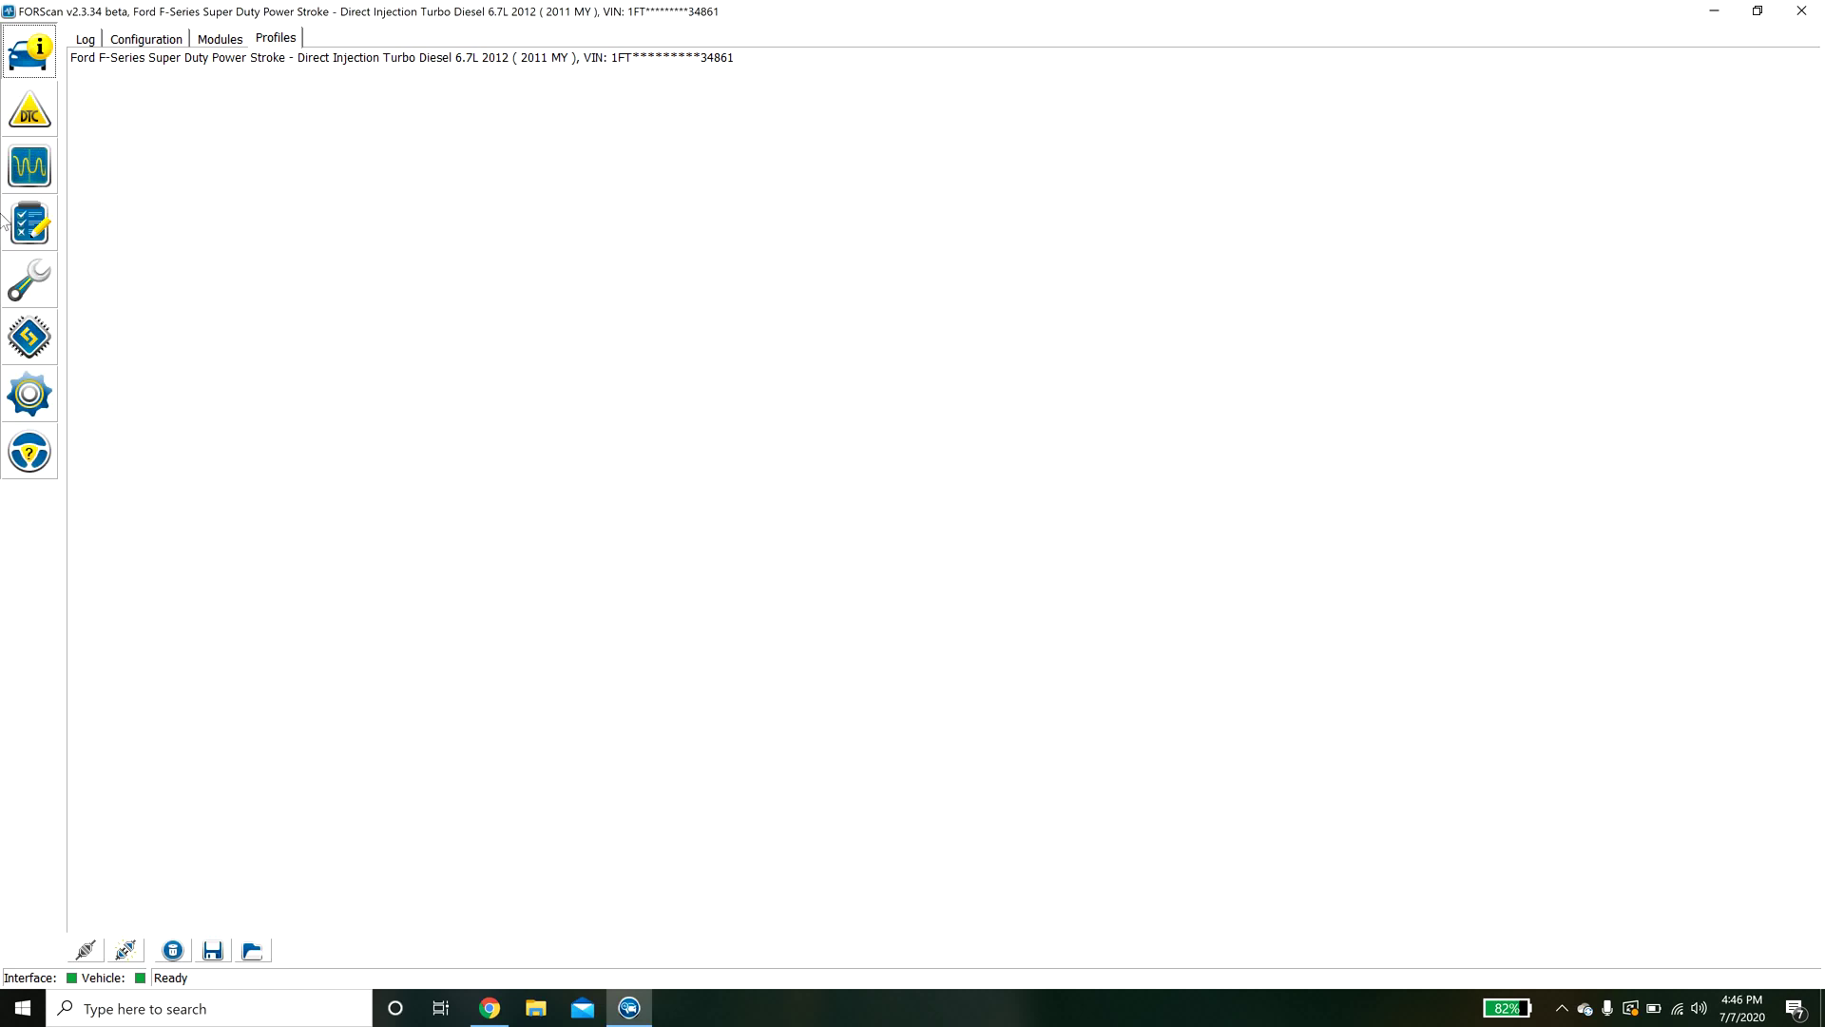
# Step: Run BdyCM Module configuration (AS BUILT format) and accept the safety warning
pyautogui.click(23, 339)
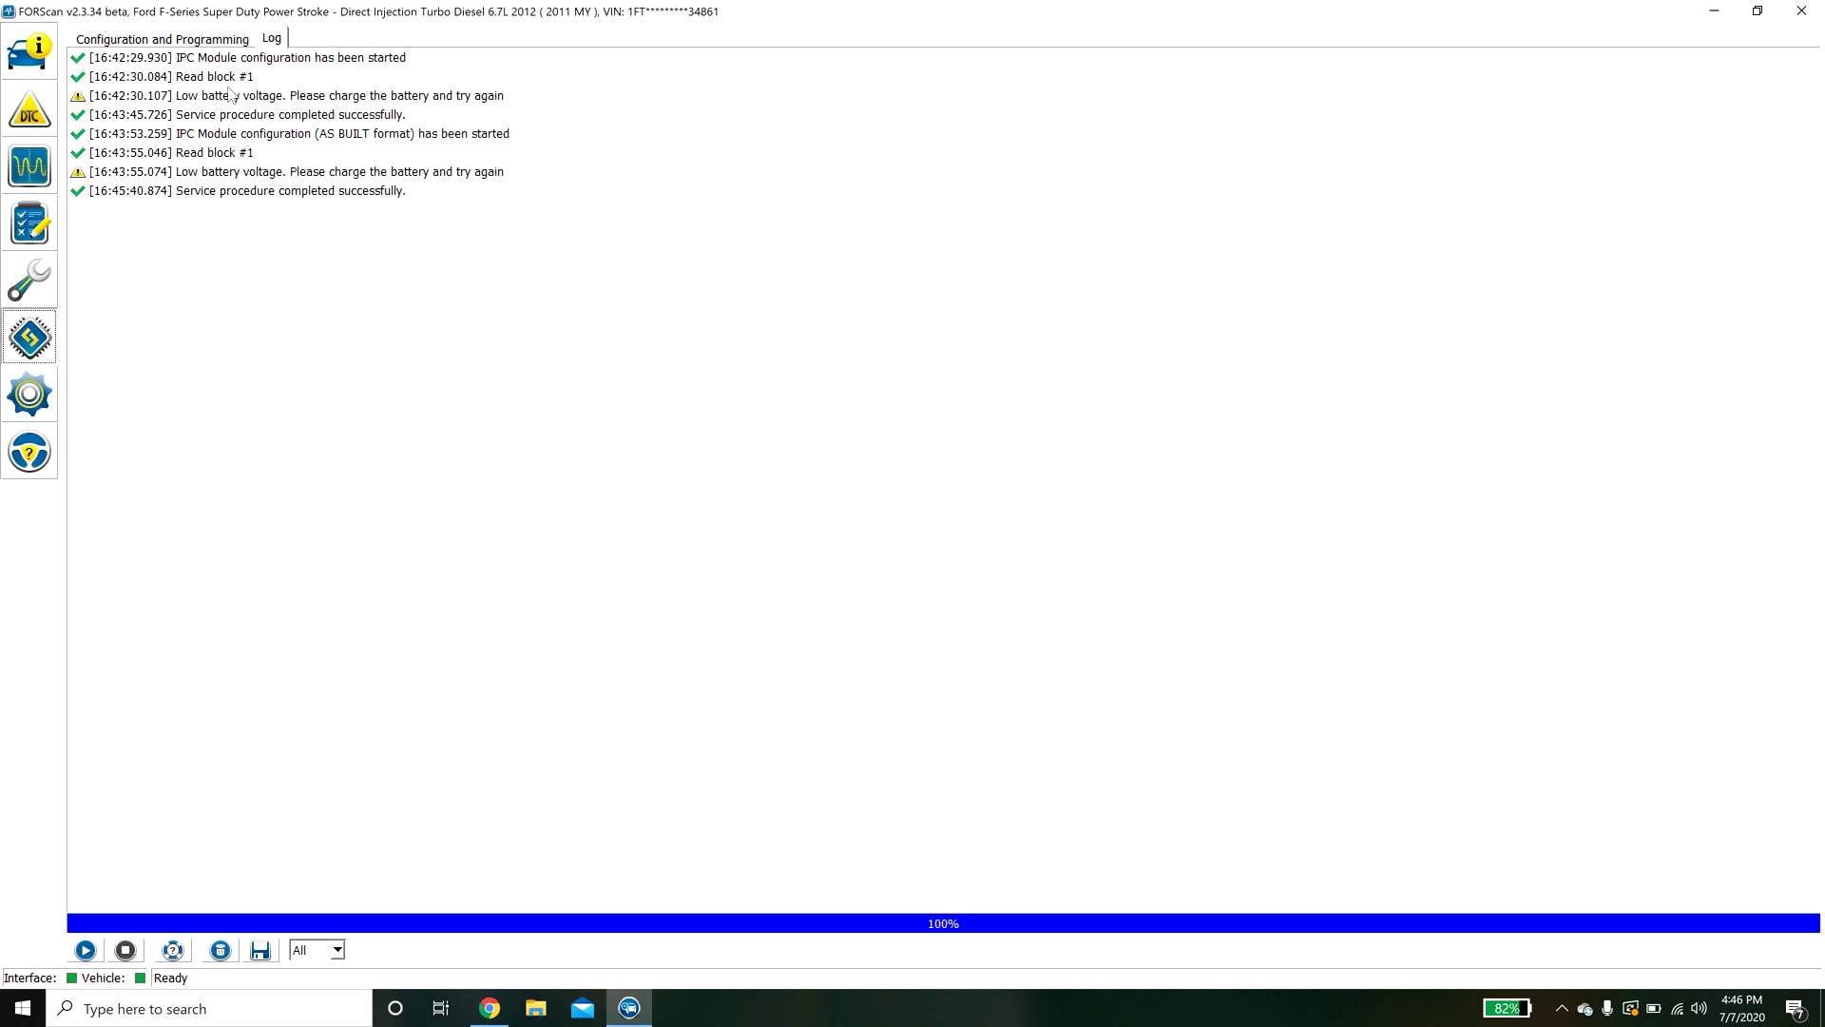
pyautogui.click(194, 43)
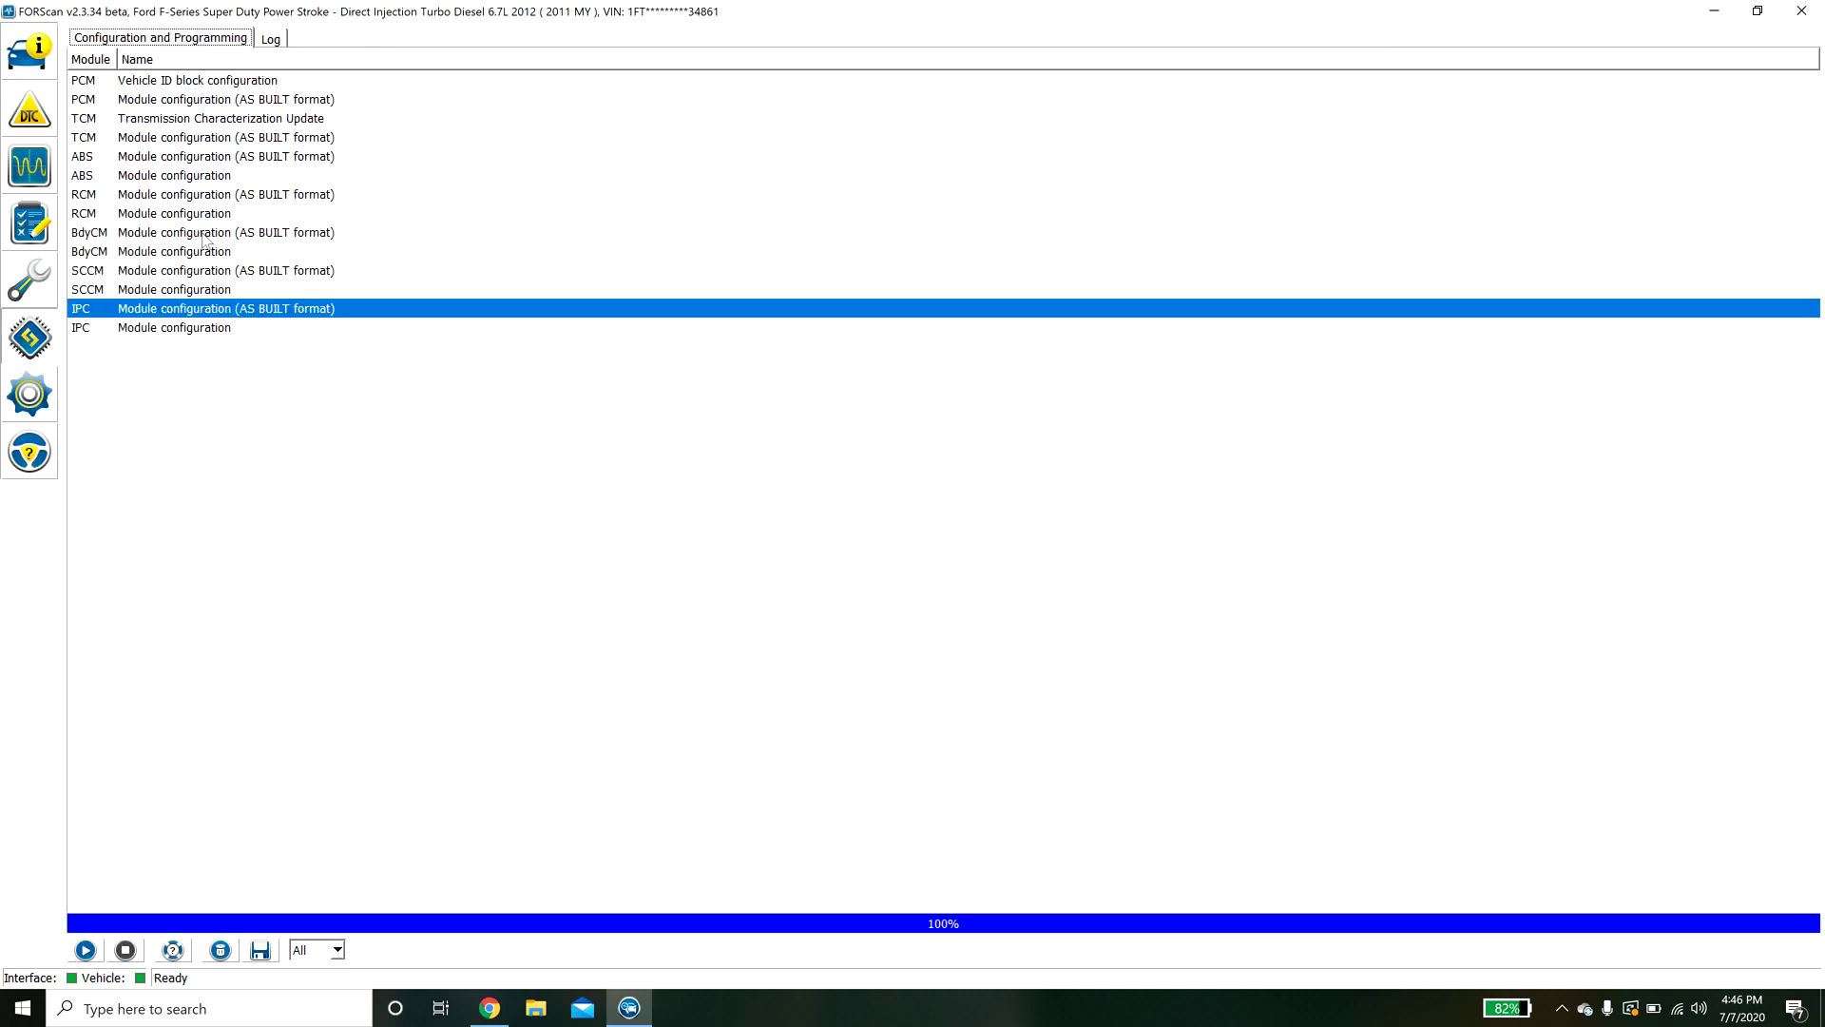
pyautogui.click(226, 197)
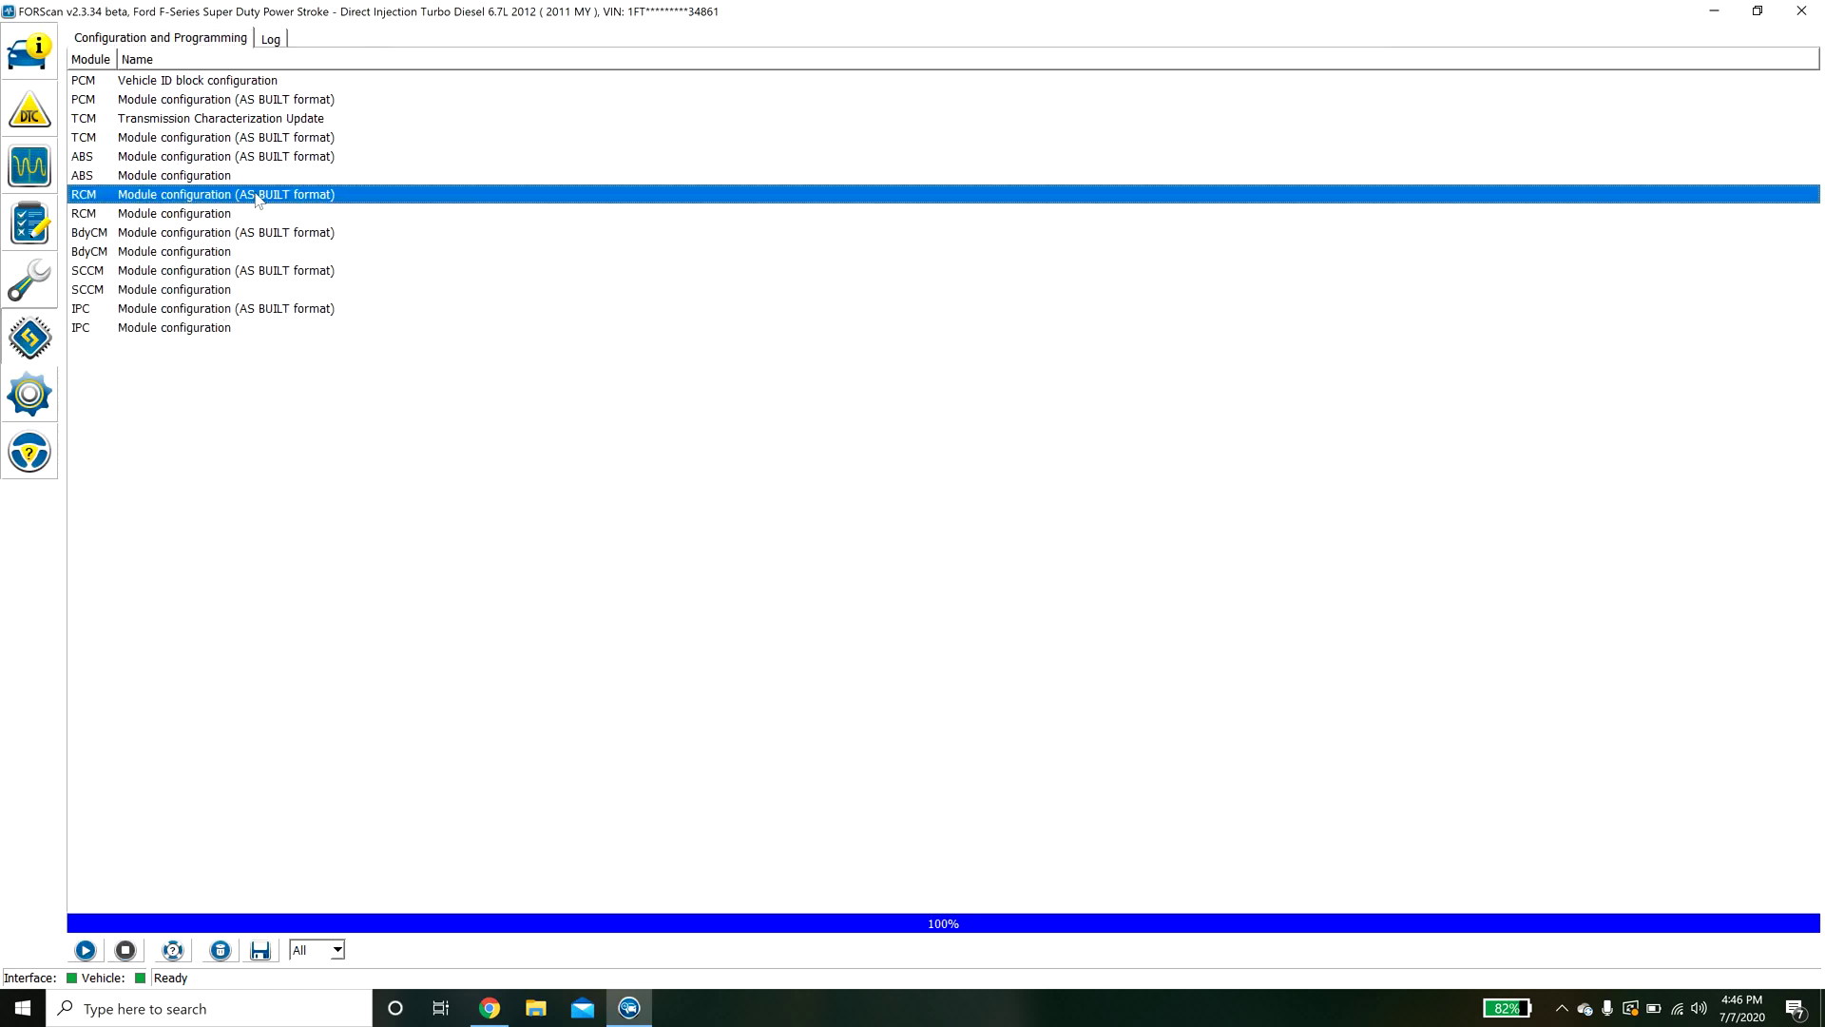
pyautogui.click(194, 238)
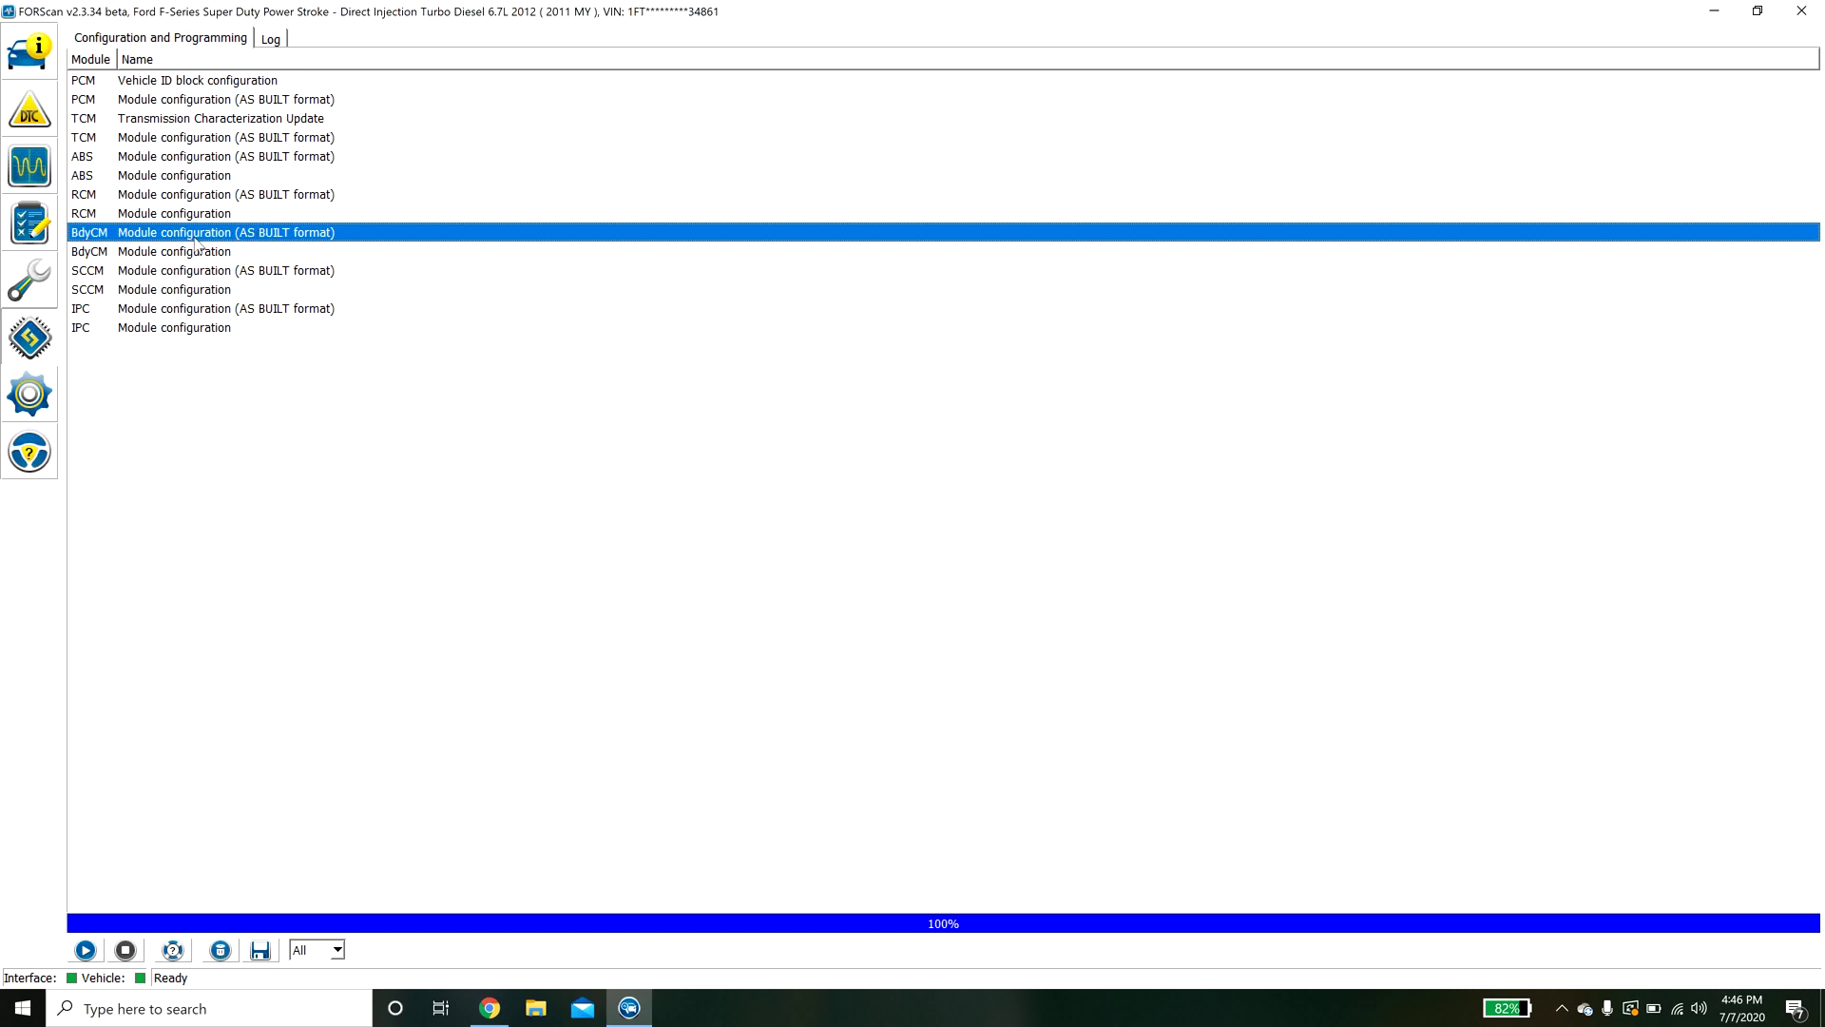
pyautogui.click(84, 950)
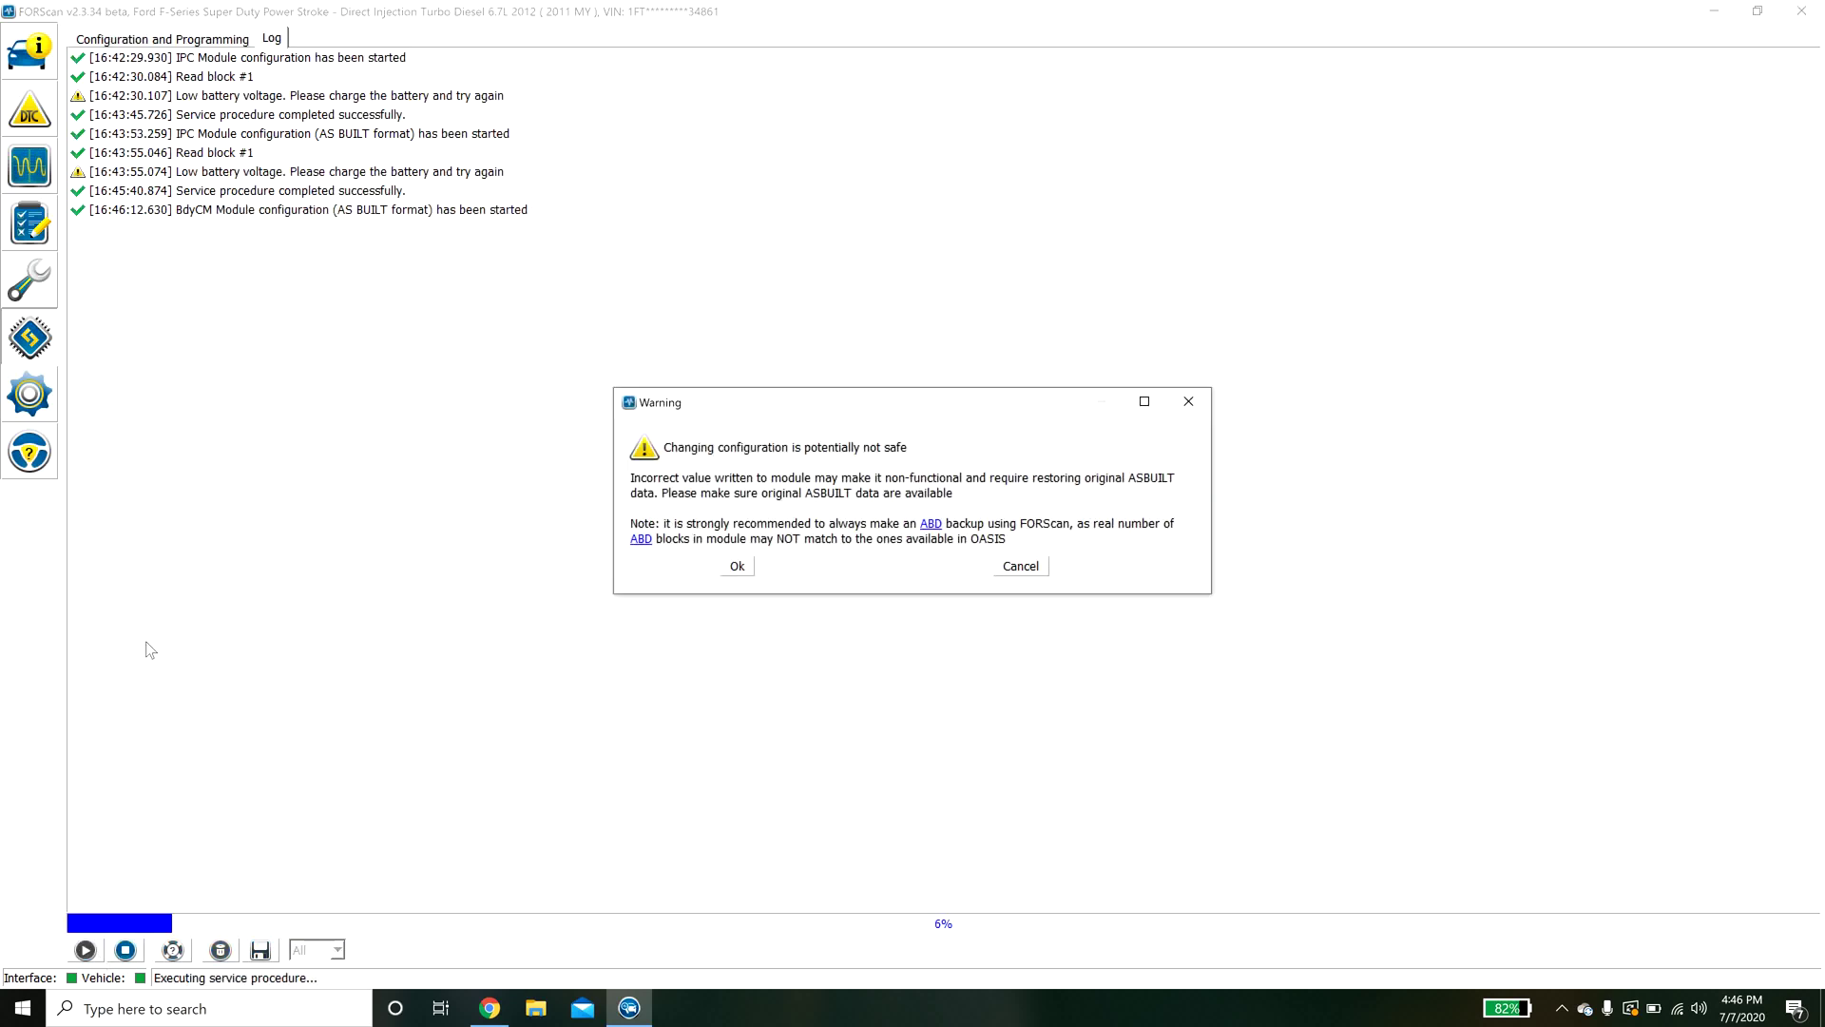
pyautogui.click(732, 565)
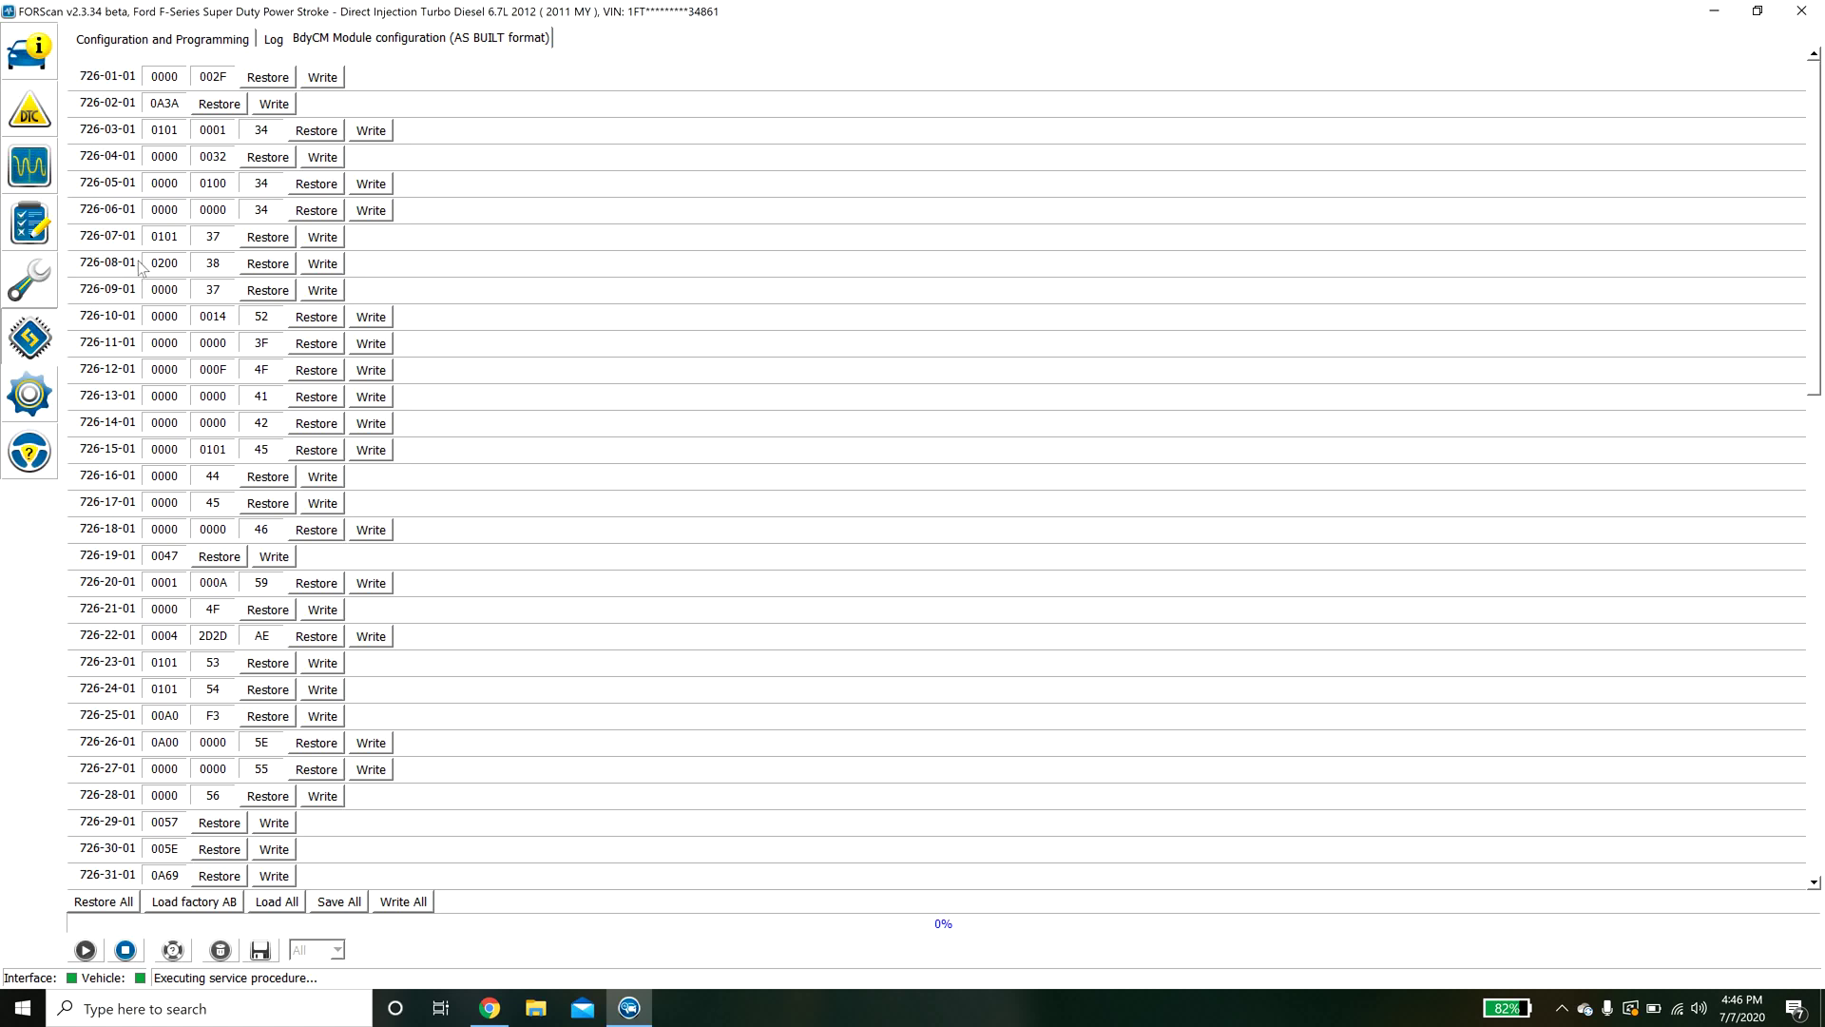
# Step: Inspect the 0200 value of block 726-08-01 without editing it
pyautogui.doubleClick(170, 261)
pyautogui.doubleClick(213, 262)
pyautogui.doubleClick(174, 264)
# Step: Clear the 0200 selection and stop the BdyCM AS BUILT procedure
pyautogui.click(175, 261)
pyautogui.click(124, 951)
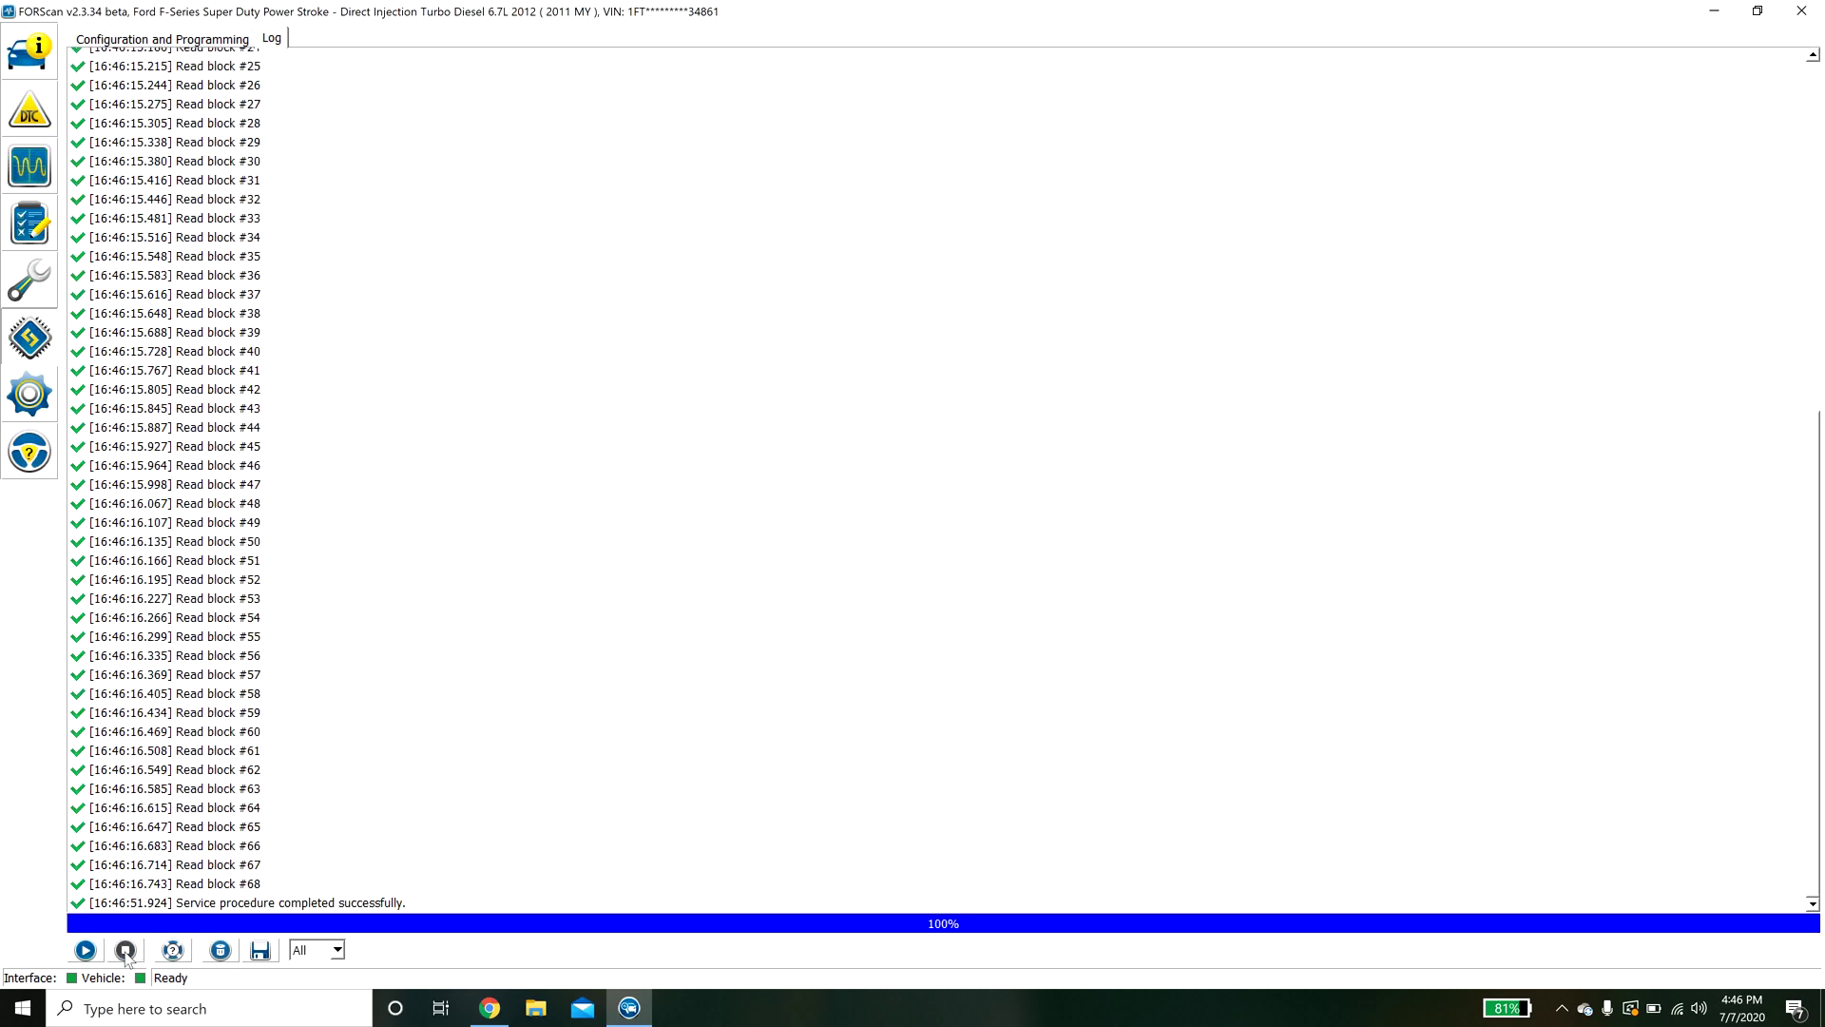